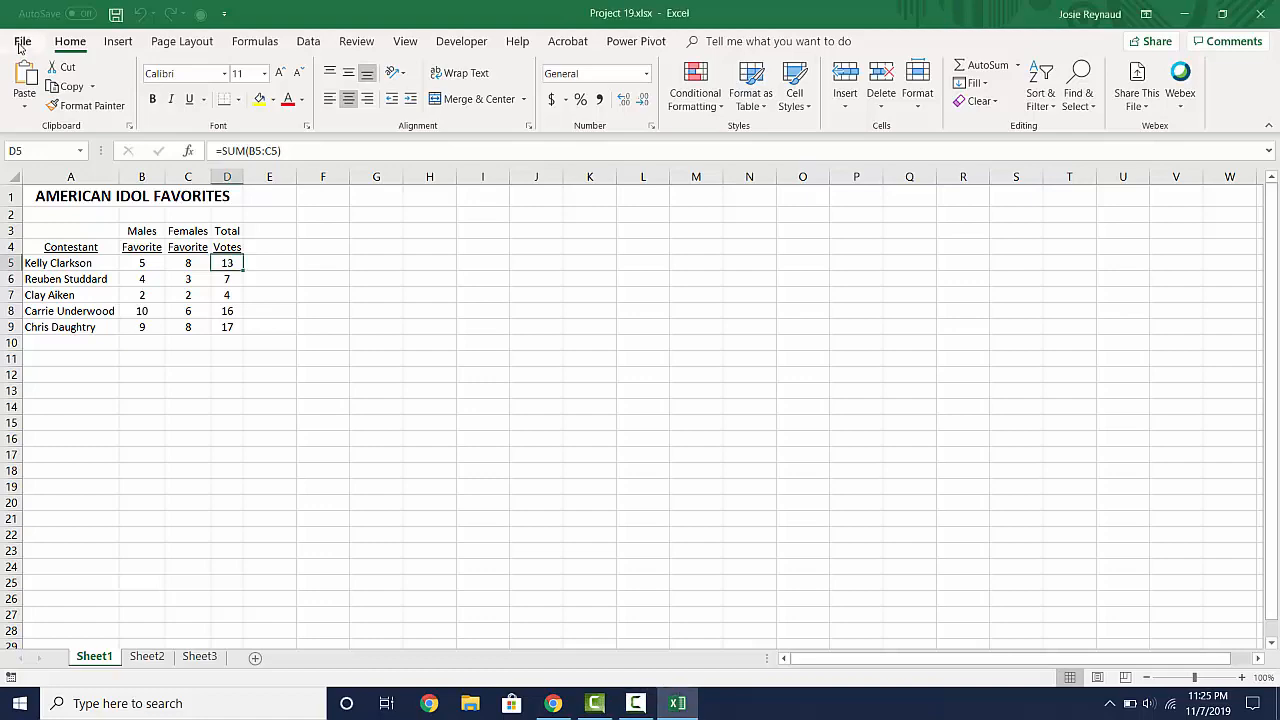
- Start saving a copy of the workbook, browsing on drive G: to My Drive > #Sample Student > 1st Period - Digital Literacy > Excel
{"action": "left_click", "coordinate": [21, 42]}
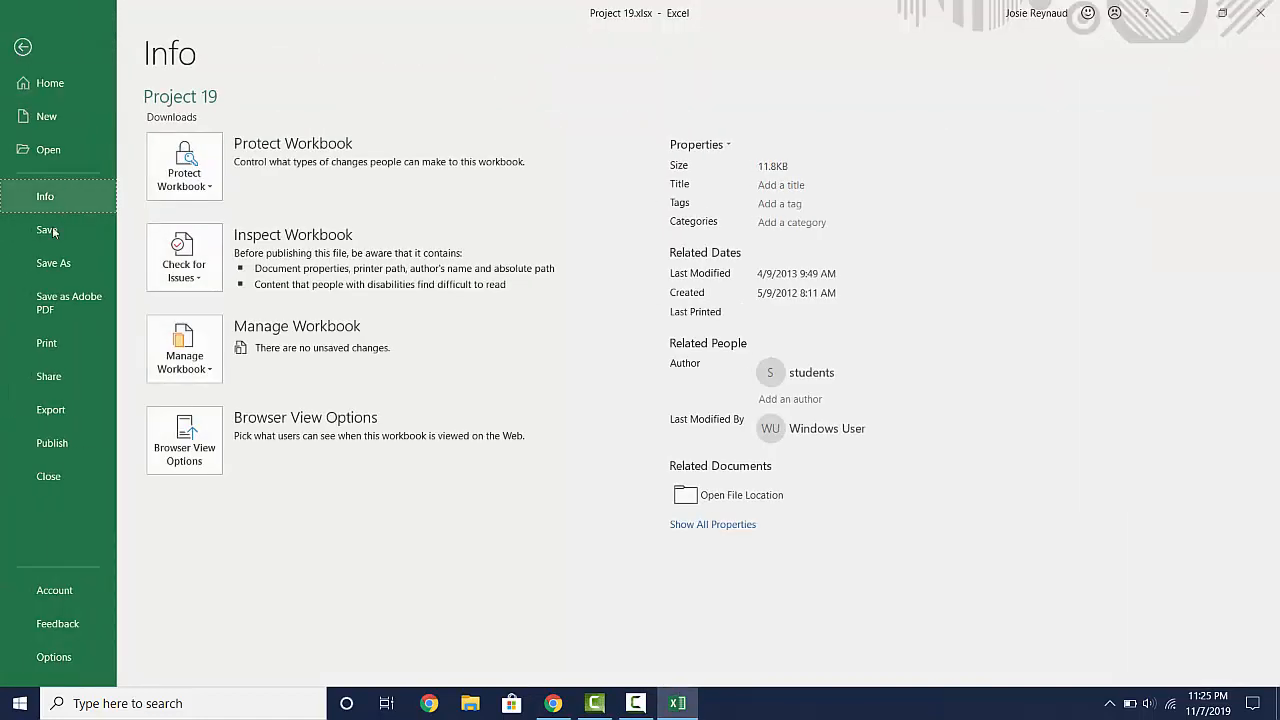
{"action": "left_click", "coordinate": [53, 260]}
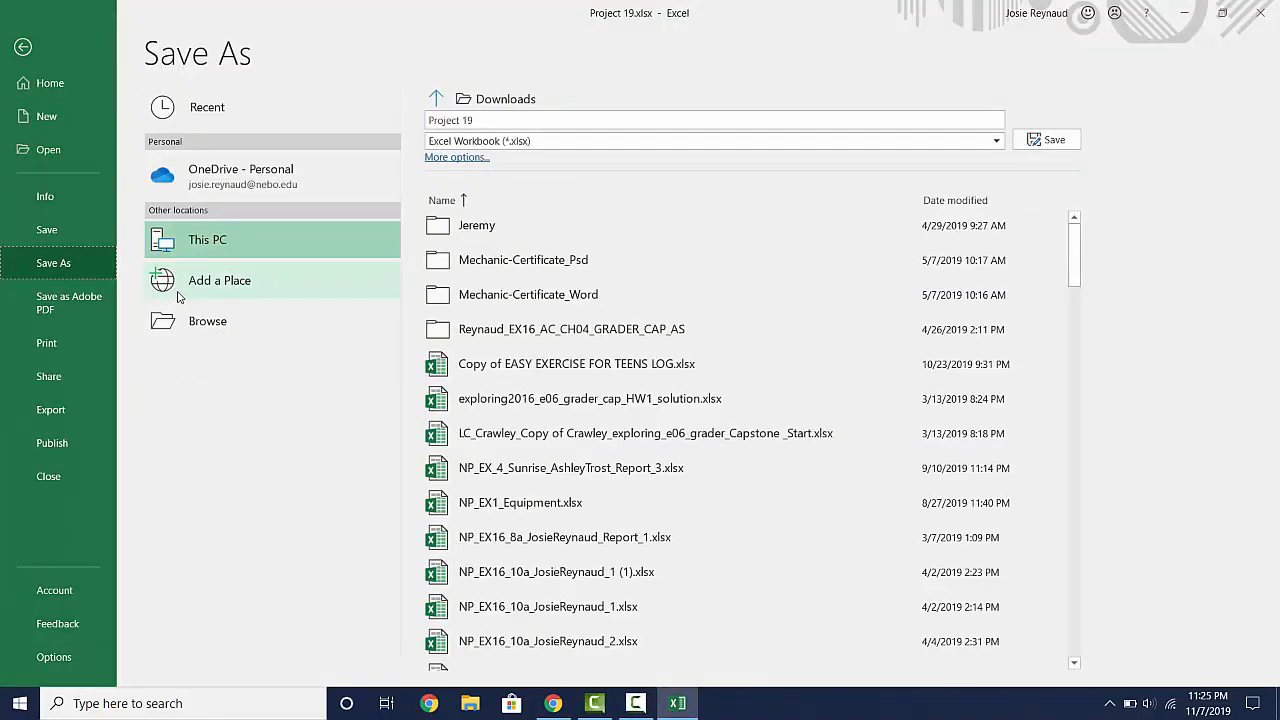
{"action": "left_click", "coordinate": [193, 330]}
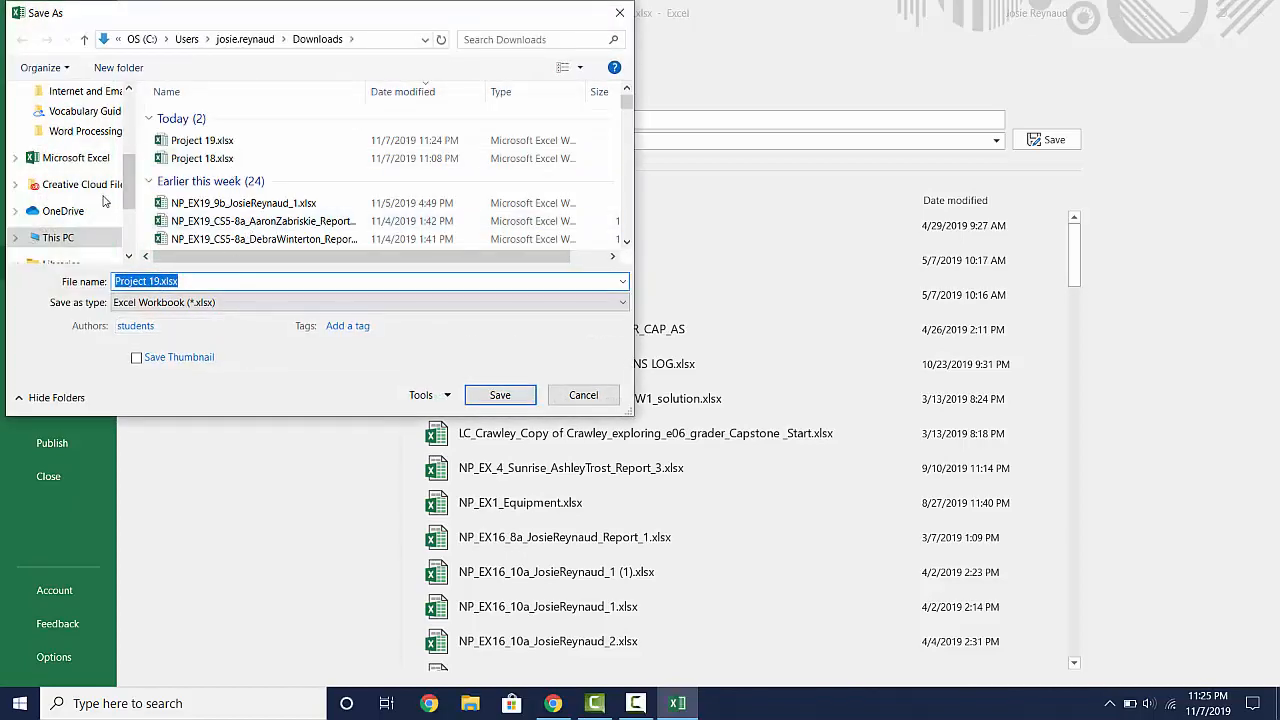
{"action": "left_click_drag", "start_coordinate": [130, 195], "coordinate": [118, 157]}
{"action": "left_click", "coordinate": [78, 171]}
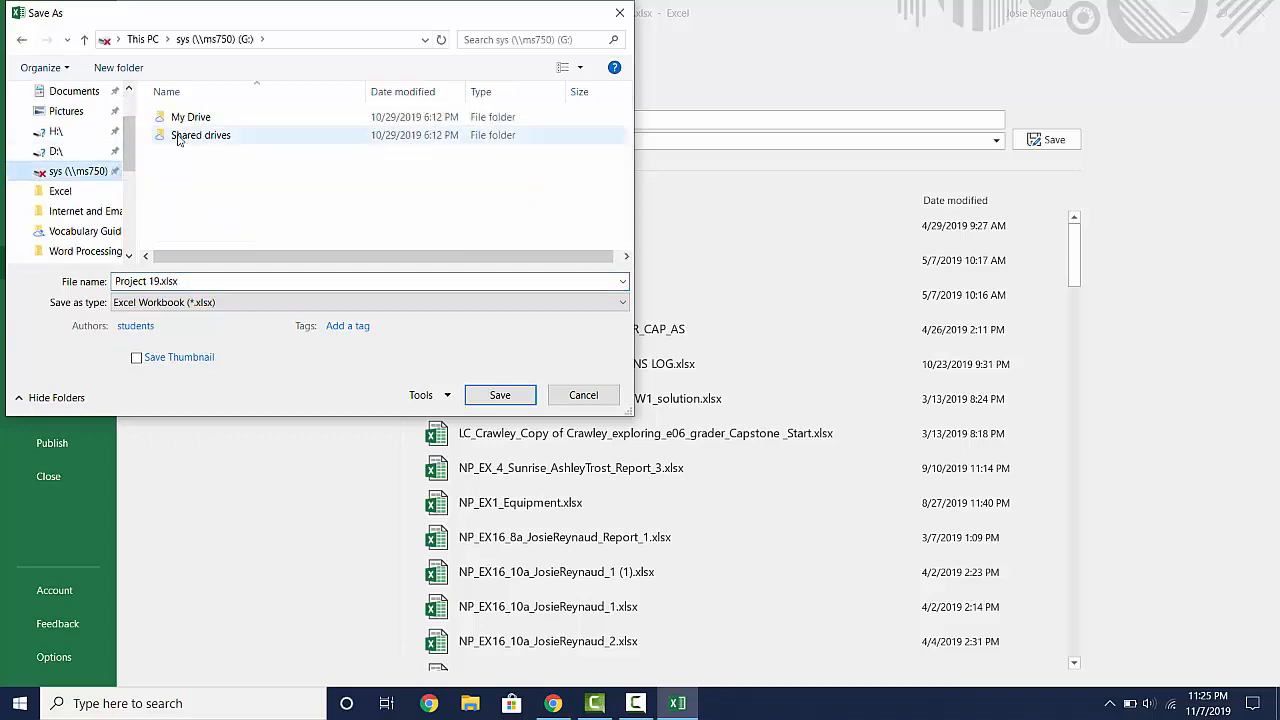
{"action": "double_click", "coordinate": [193, 118]}
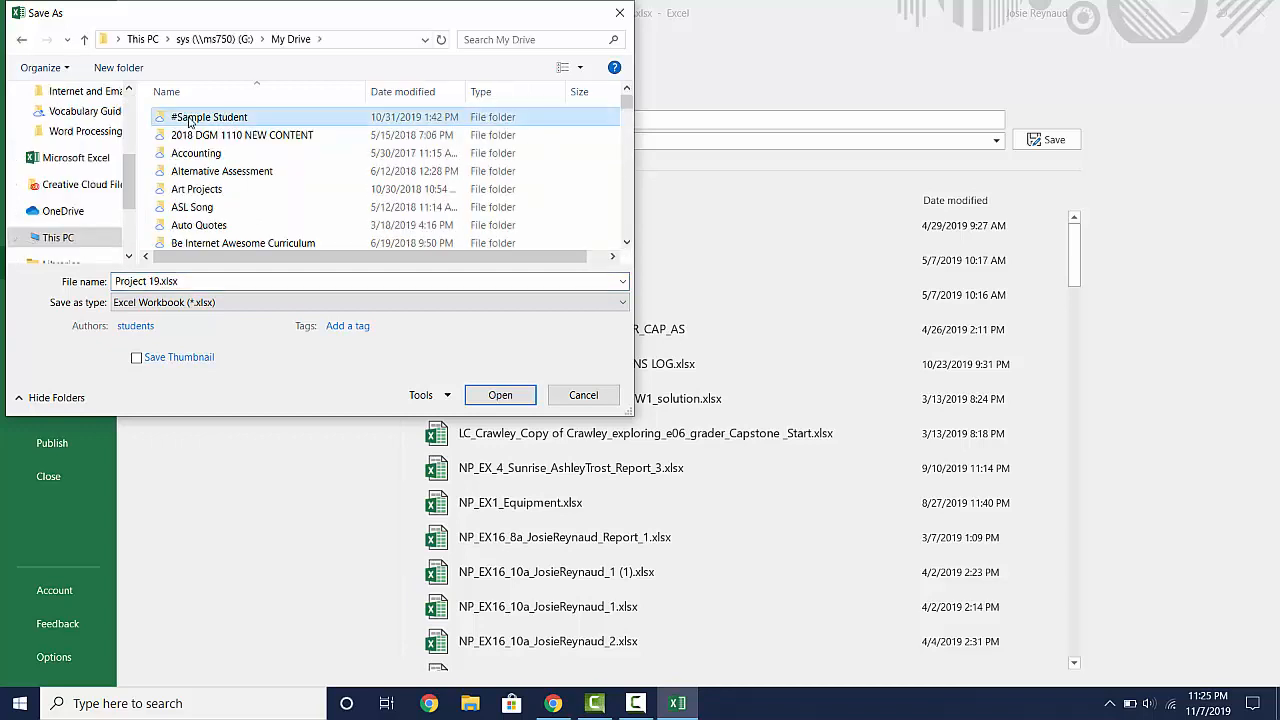
{"action": "double_click", "coordinate": [190, 120]}
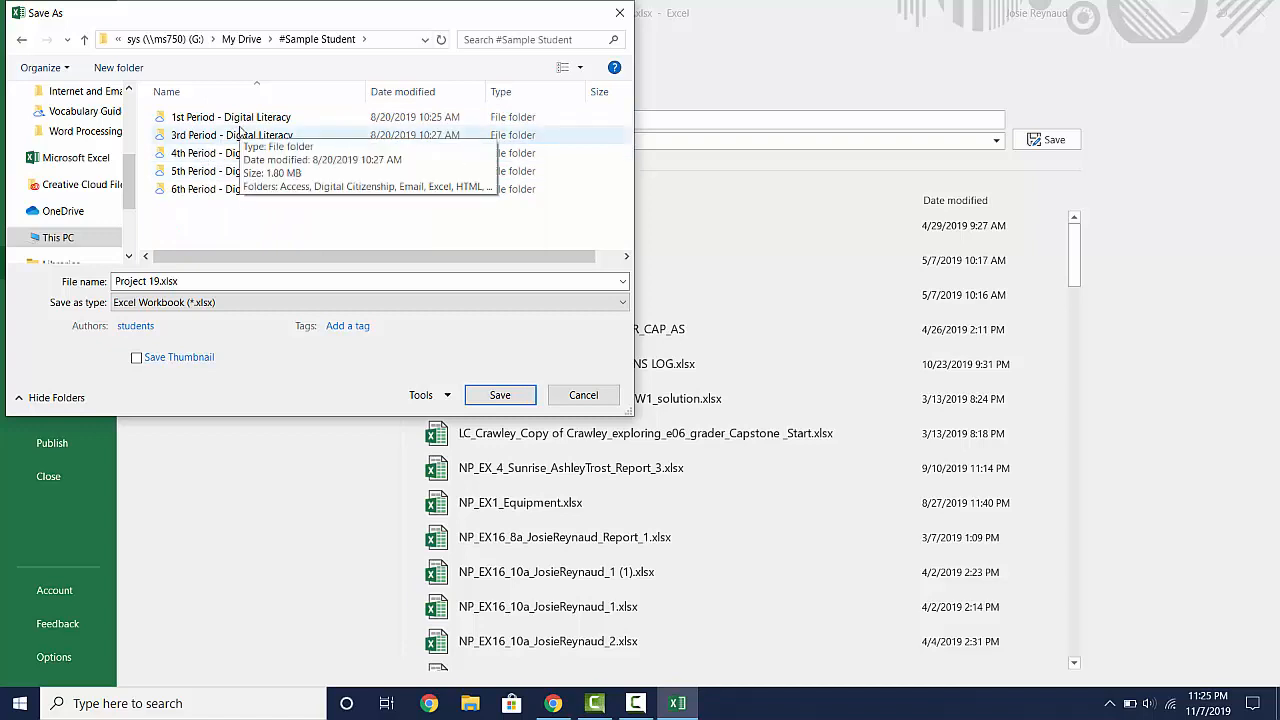
{"action": "double_click", "coordinate": [240, 119]}
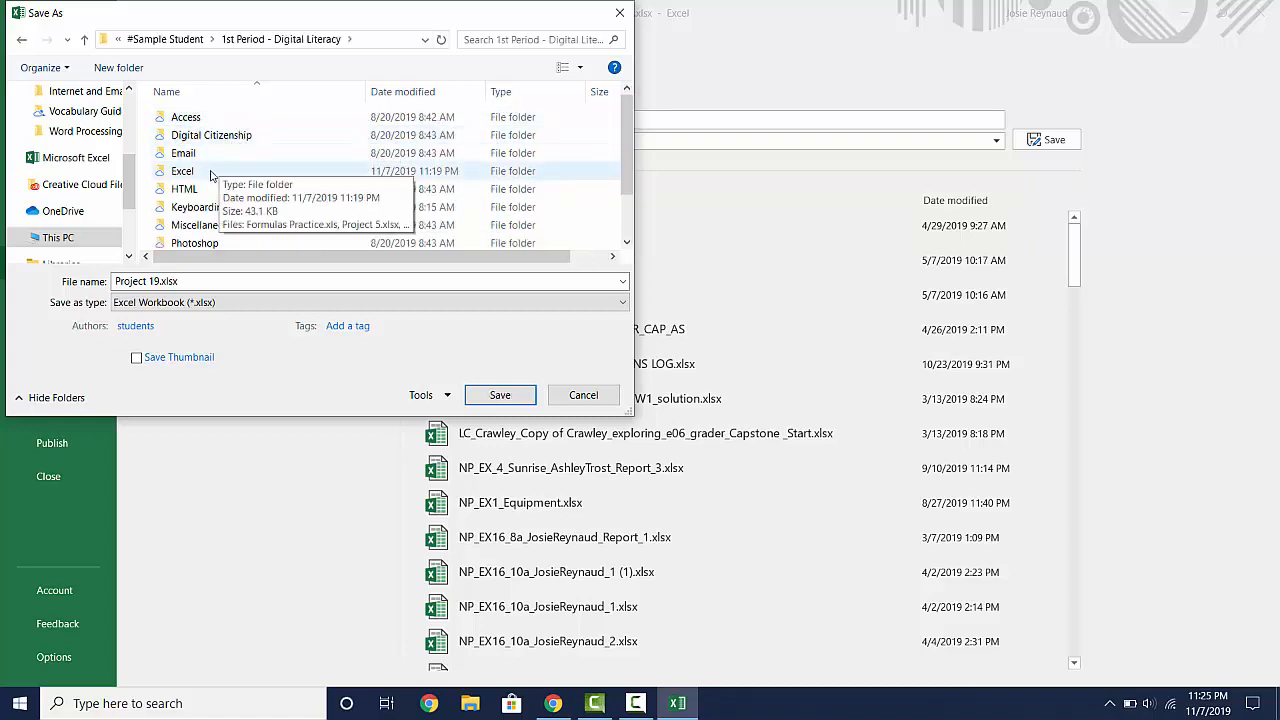
{"action": "double_click", "coordinate": [197, 172]}
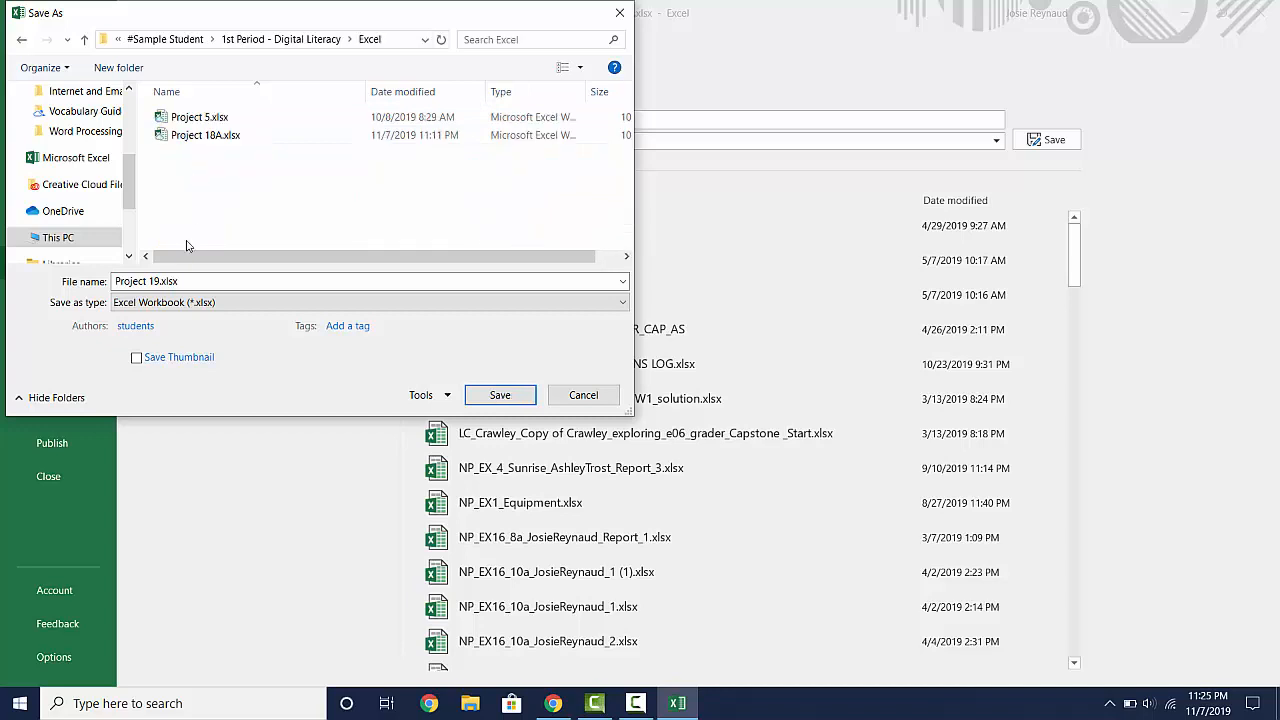
- Save the workbook in the Excel folder under the file name Project 19.xlsx
{"action": "left_click", "coordinate": [163, 282]}
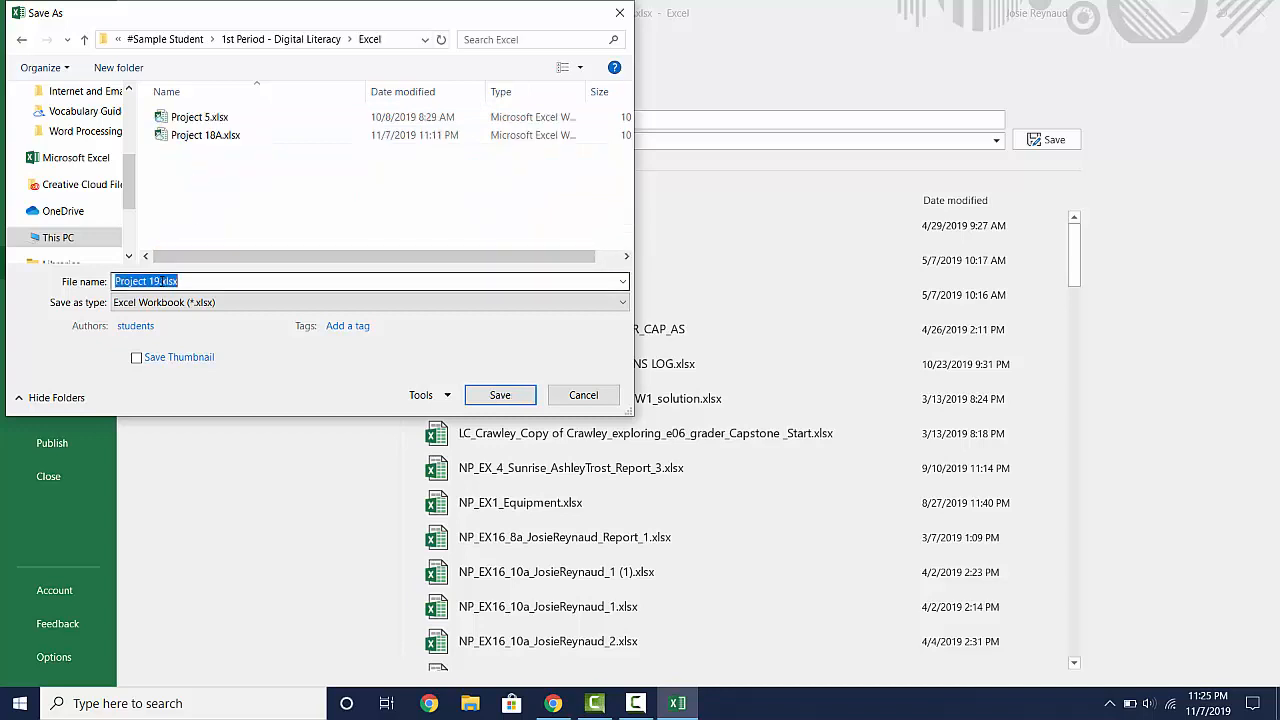
{"action": "left_click", "coordinate": [205, 283]}
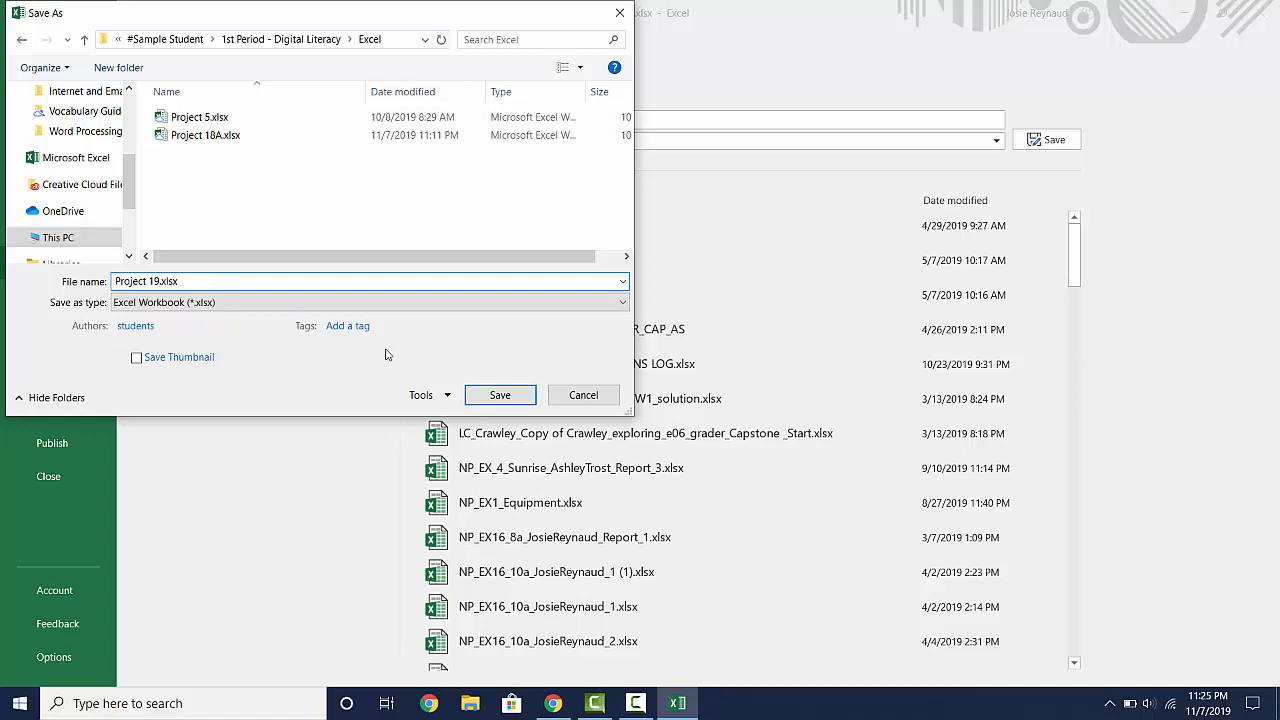
{"action": "left_click", "coordinate": [480, 395]}
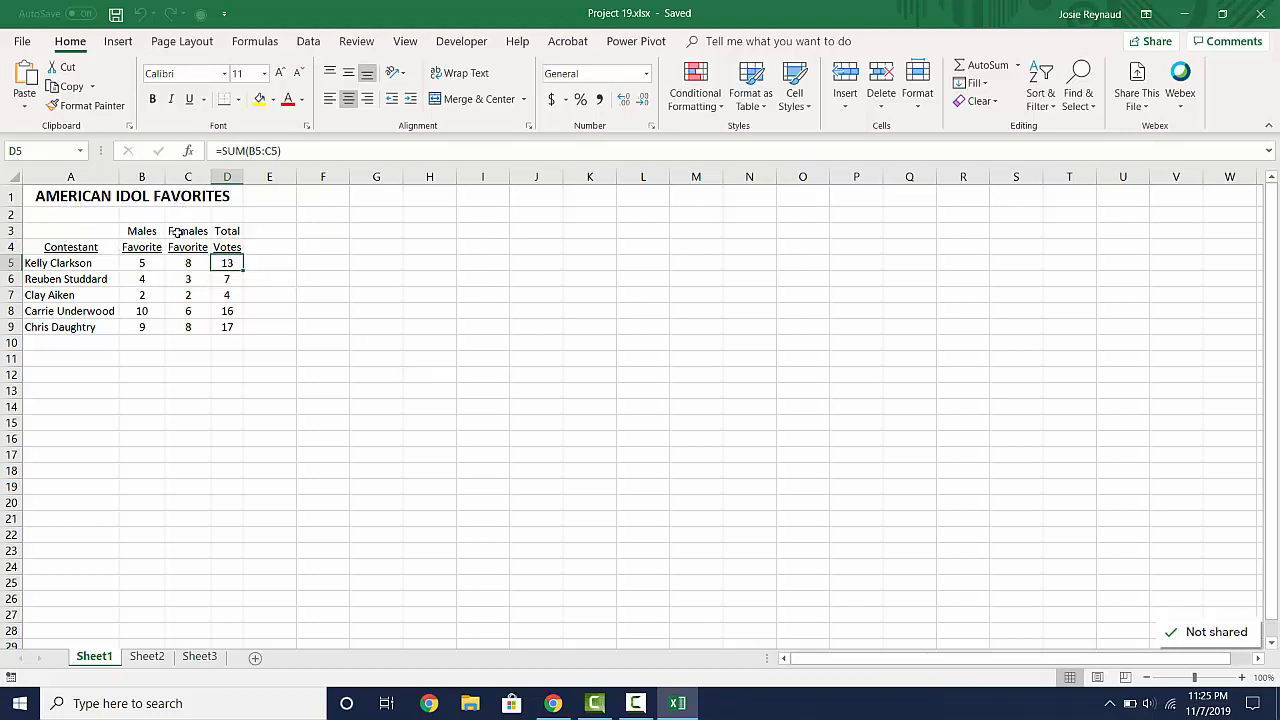
- AutoFit the widths of columns A through D on Sheet1
{"action": "left_click_drag", "start_coordinate": [87, 176], "coordinate": [236, 176]}
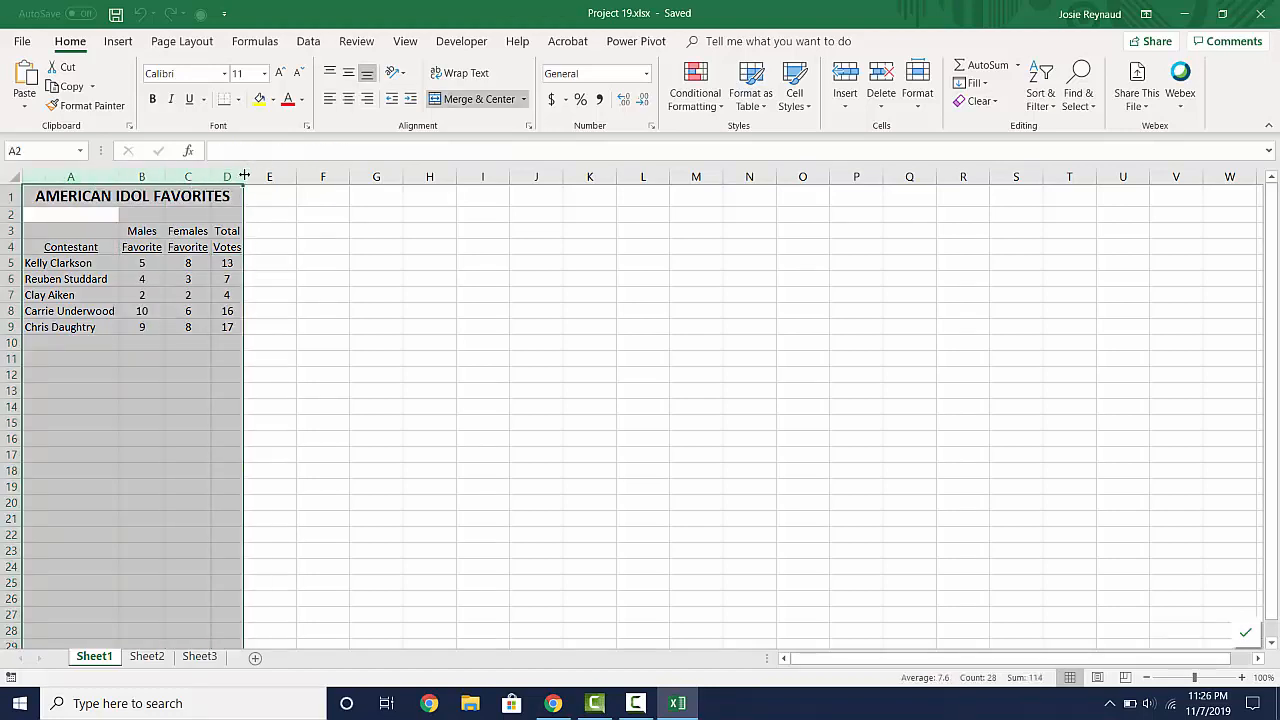
{"action": "double_click", "coordinate": [237, 176]}
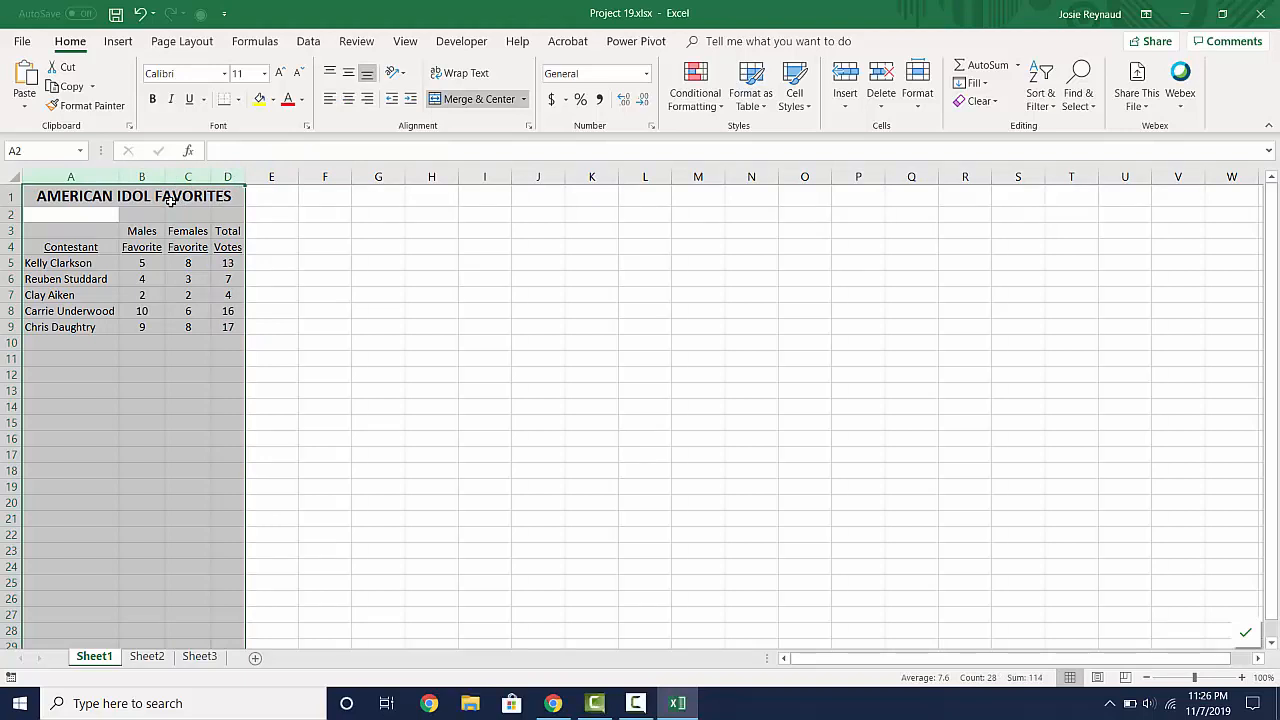
{"action": "left_click", "coordinate": [82, 237]}
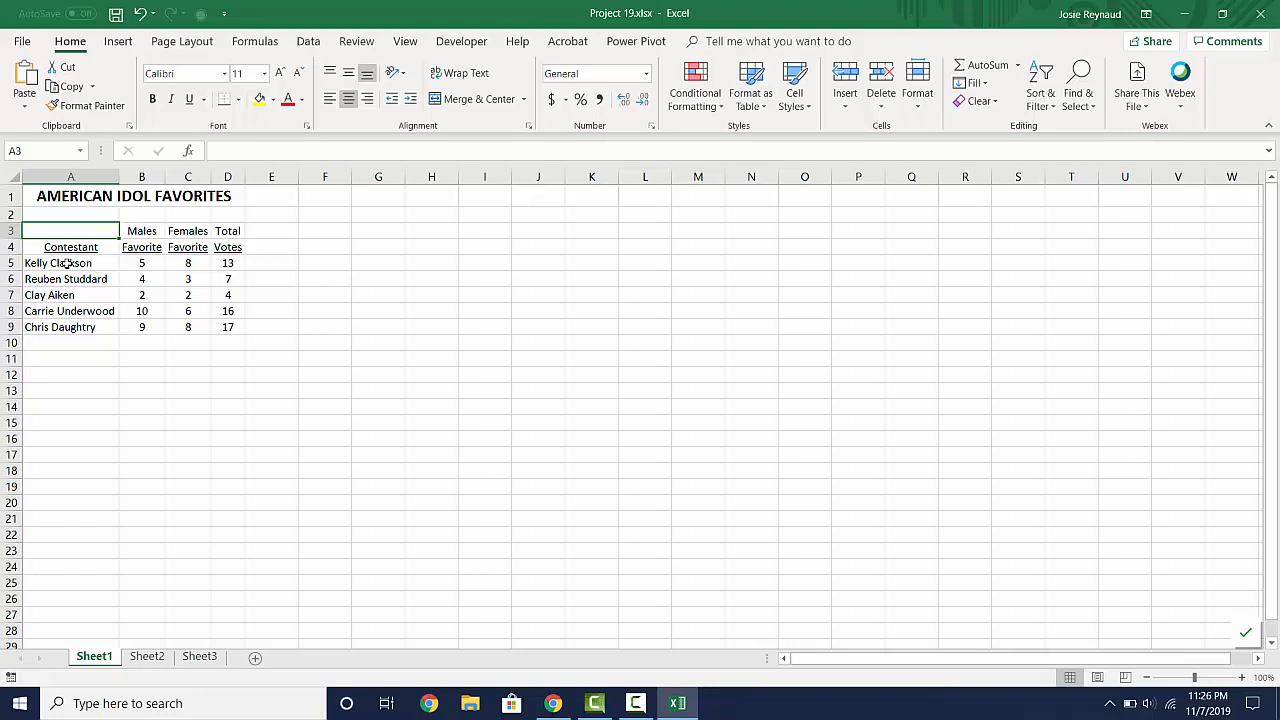
- Insert a 2-D pie chart from the contestant names and male favorite votes in A5:B9
{"action": "left_click_drag", "start_coordinate": [66, 264], "coordinate": [60, 327]}
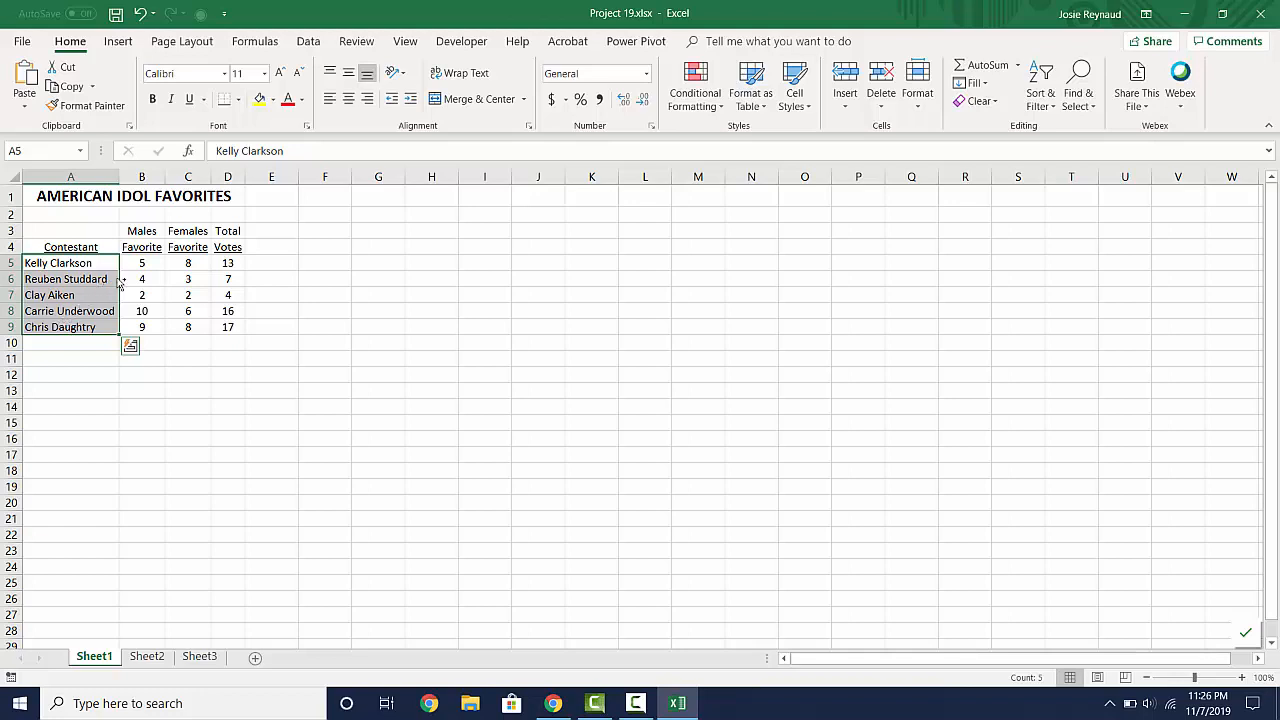
{"action": "left_click_drag", "start_coordinate": [139, 263], "coordinate": [139, 327]}
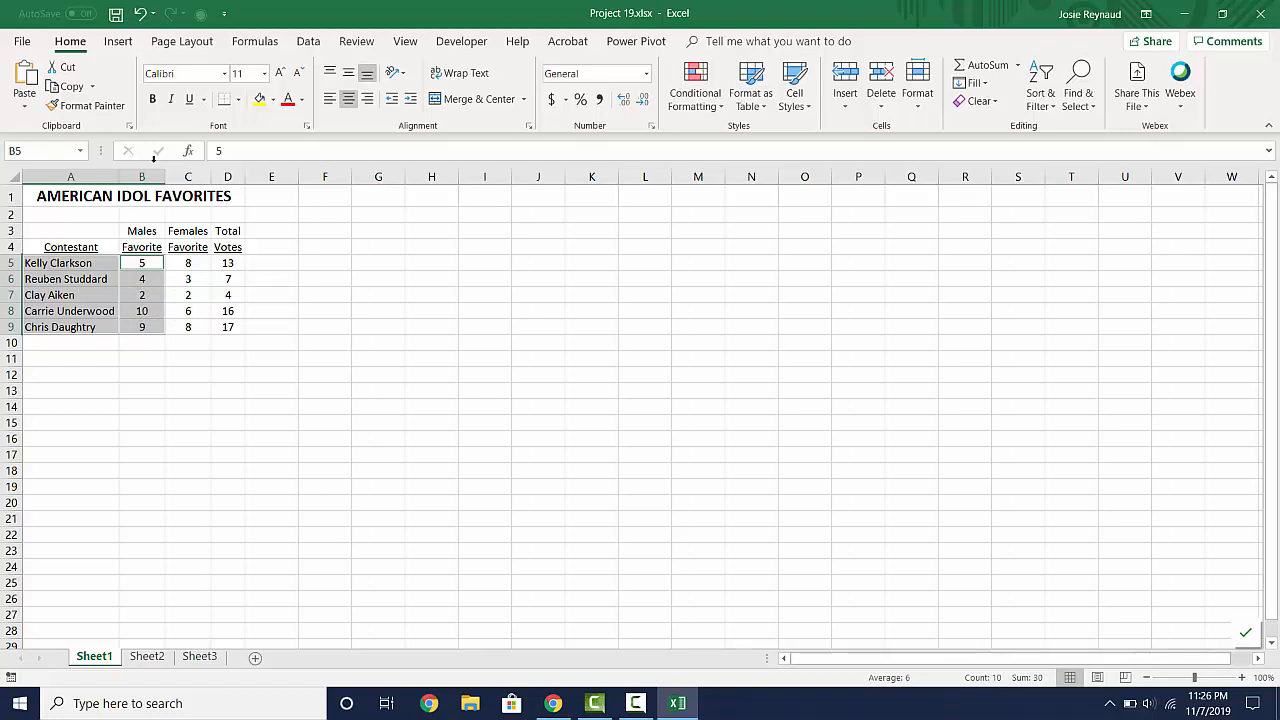
{"action": "left_click", "coordinate": [118, 42]}
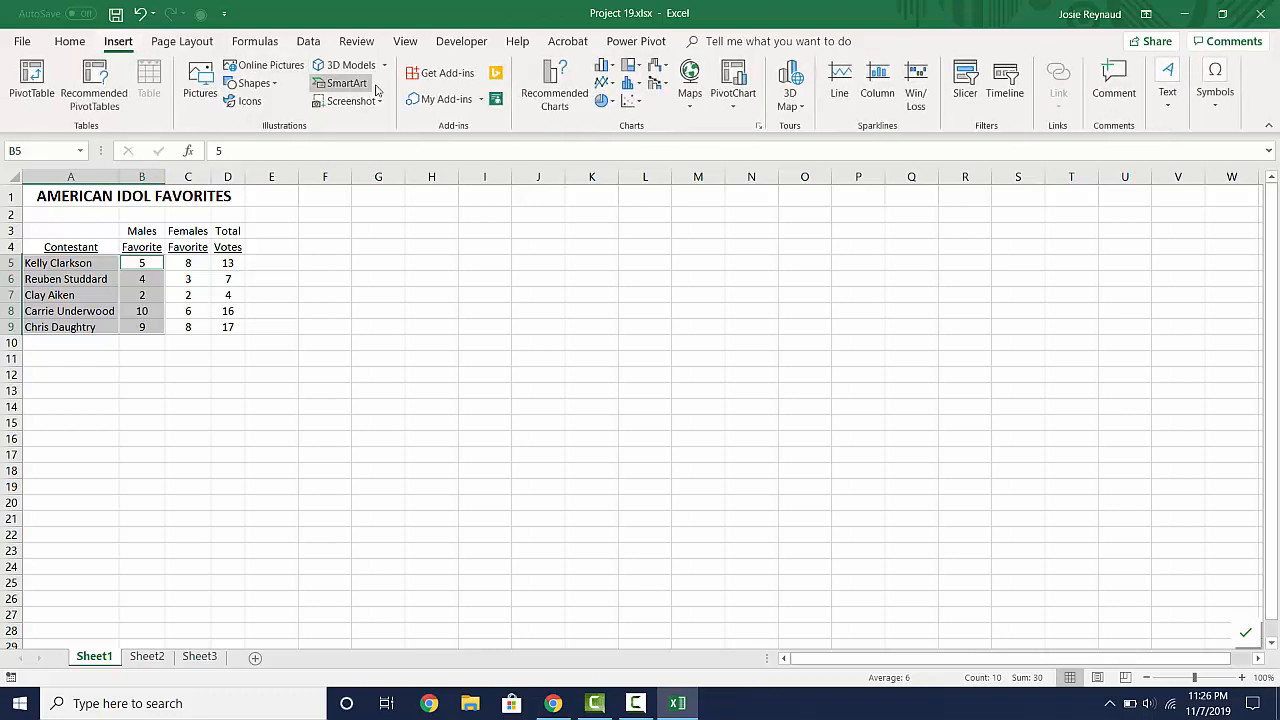
{"action": "left_click", "coordinate": [602, 103]}
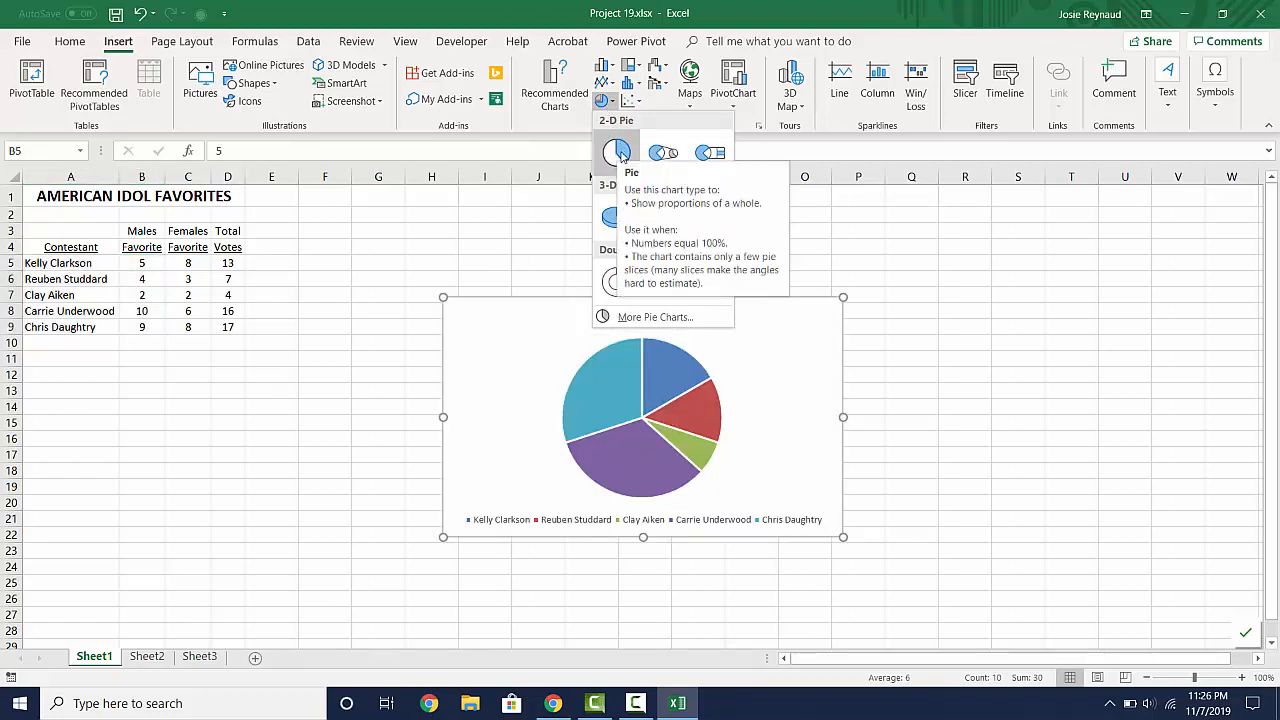
{"action": "left_click", "coordinate": [617, 152]}
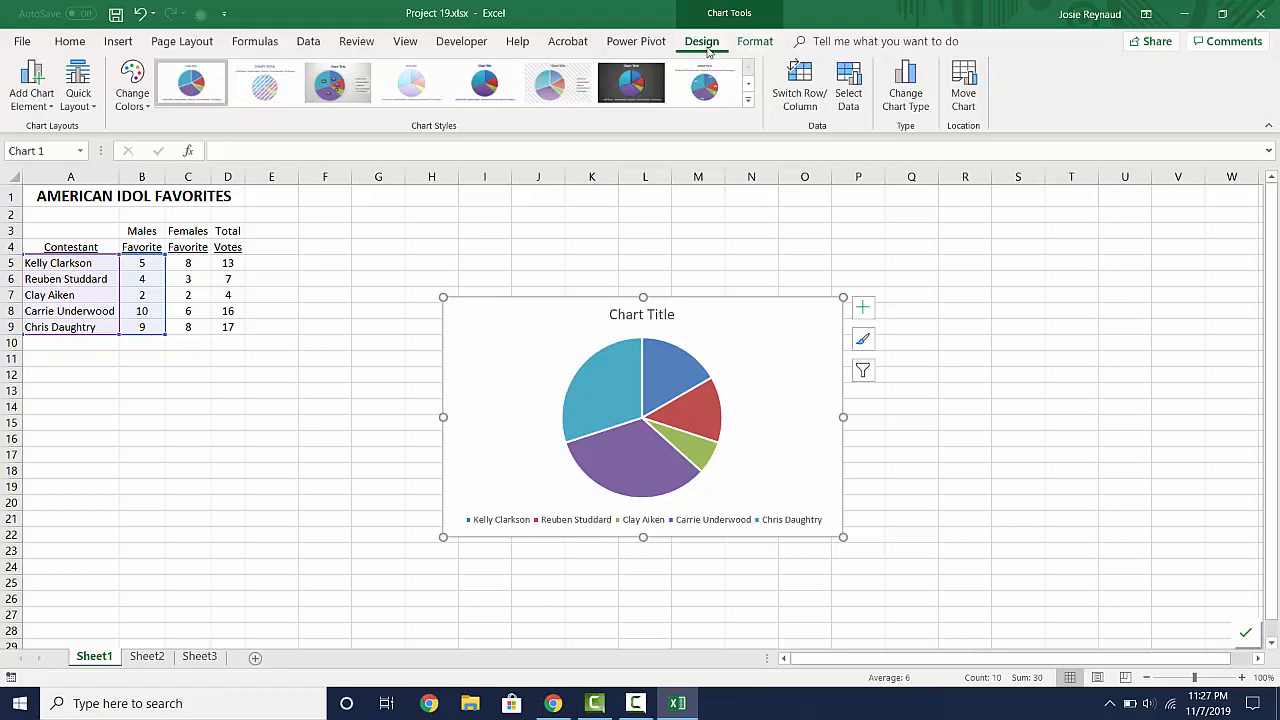
- Move the pie chart to a new sheet named "Male Favorites"
{"action": "left_click", "coordinate": [965, 101]}
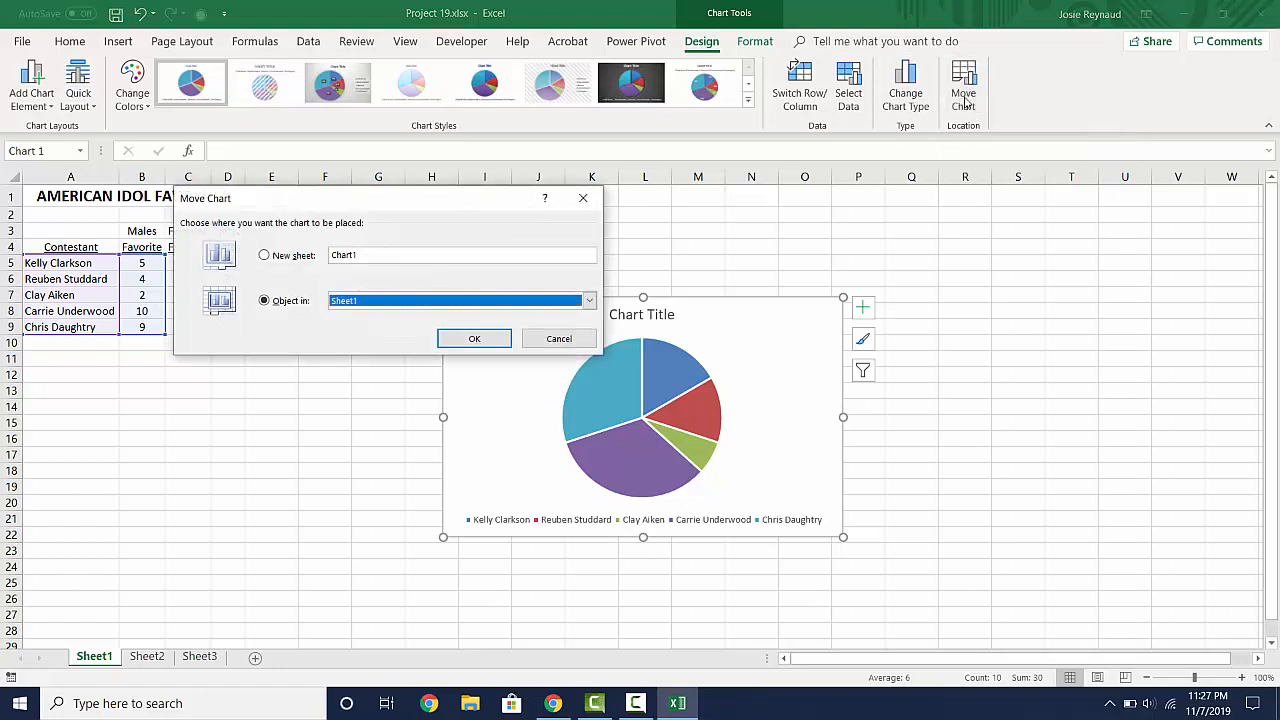
{"action": "left_click", "coordinate": [266, 258]}
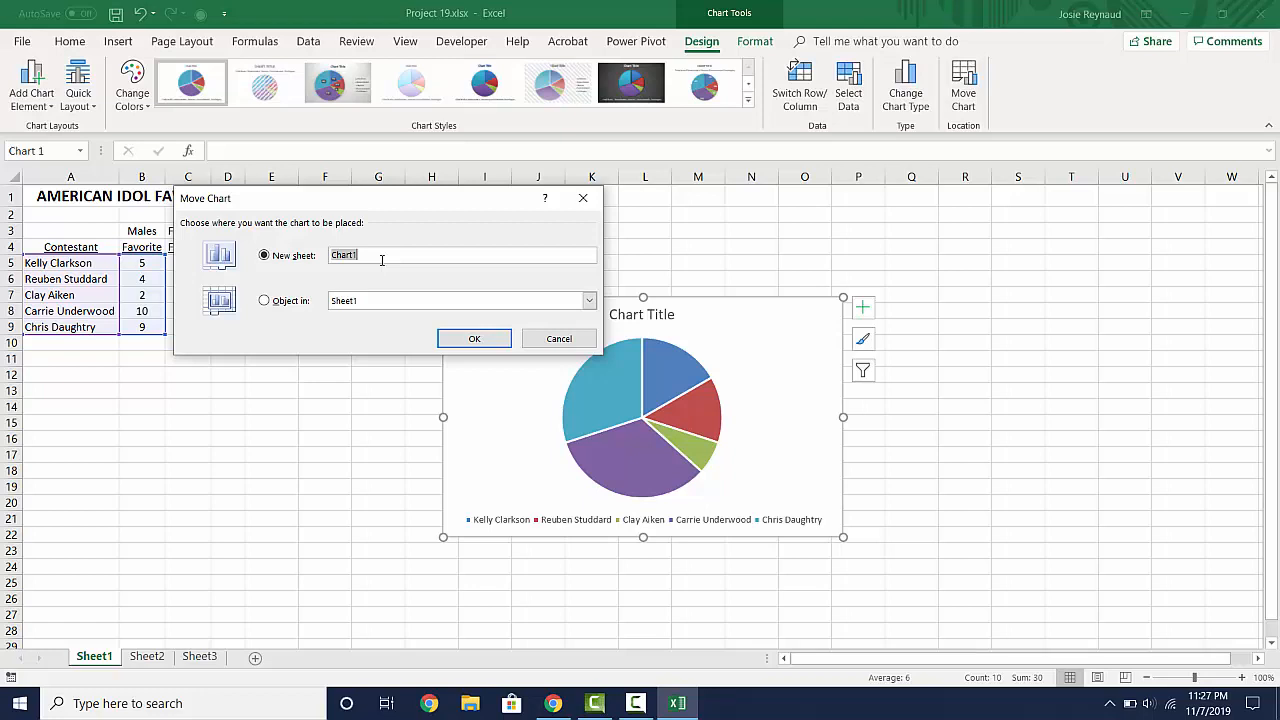
{"action": "type", "text": "Male Favorites"}
{"action": "left_click", "coordinate": [487, 340]}
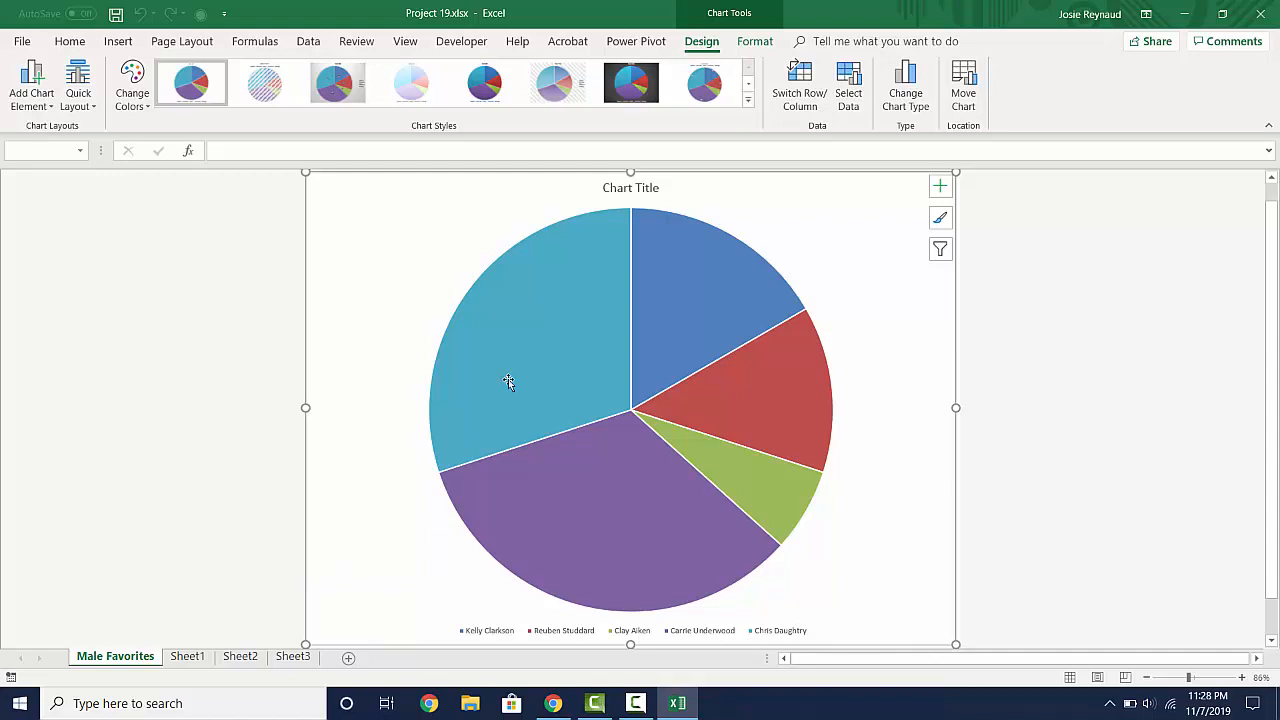
- Replace the pie chart's title with "AMERICAN IDOL - MALE FAVORITES"
{"action": "left_click", "coordinate": [633, 190]}
{"action": "type", "text": "AMERI"}
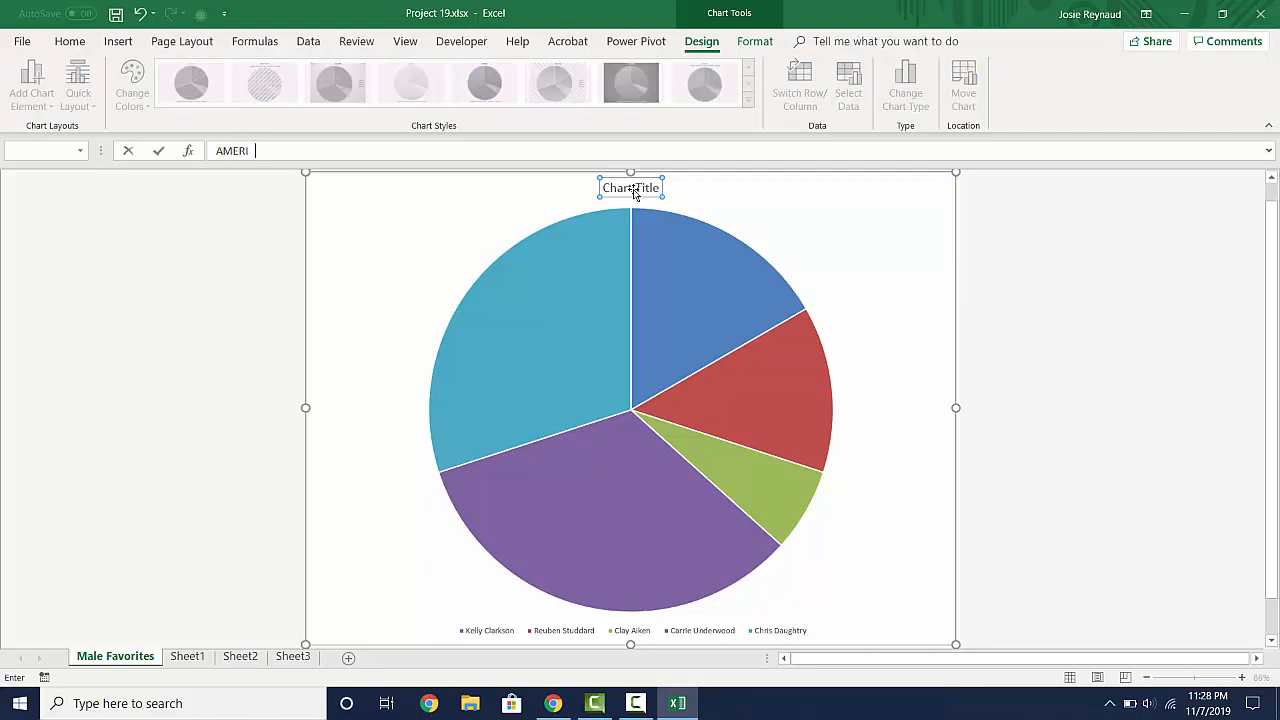
{"action": "type", "text": "CA N"}
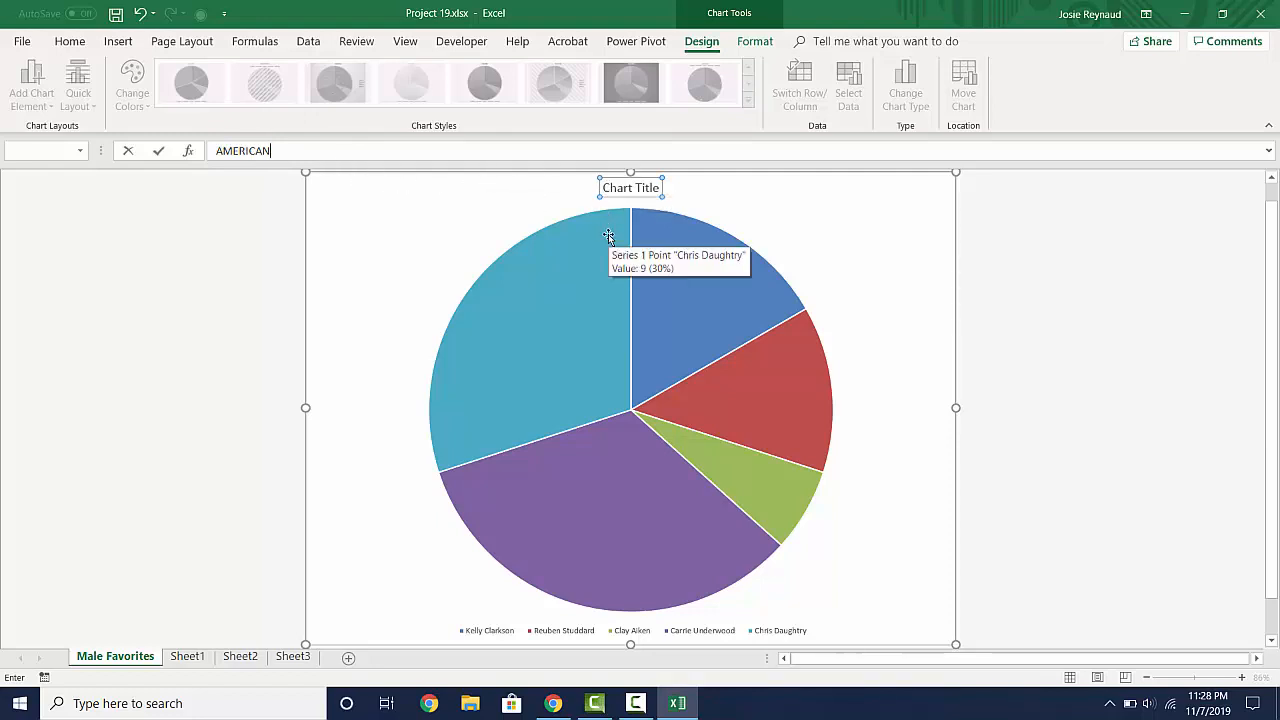
{"action": "type", "text": "IDOL - MALE "}
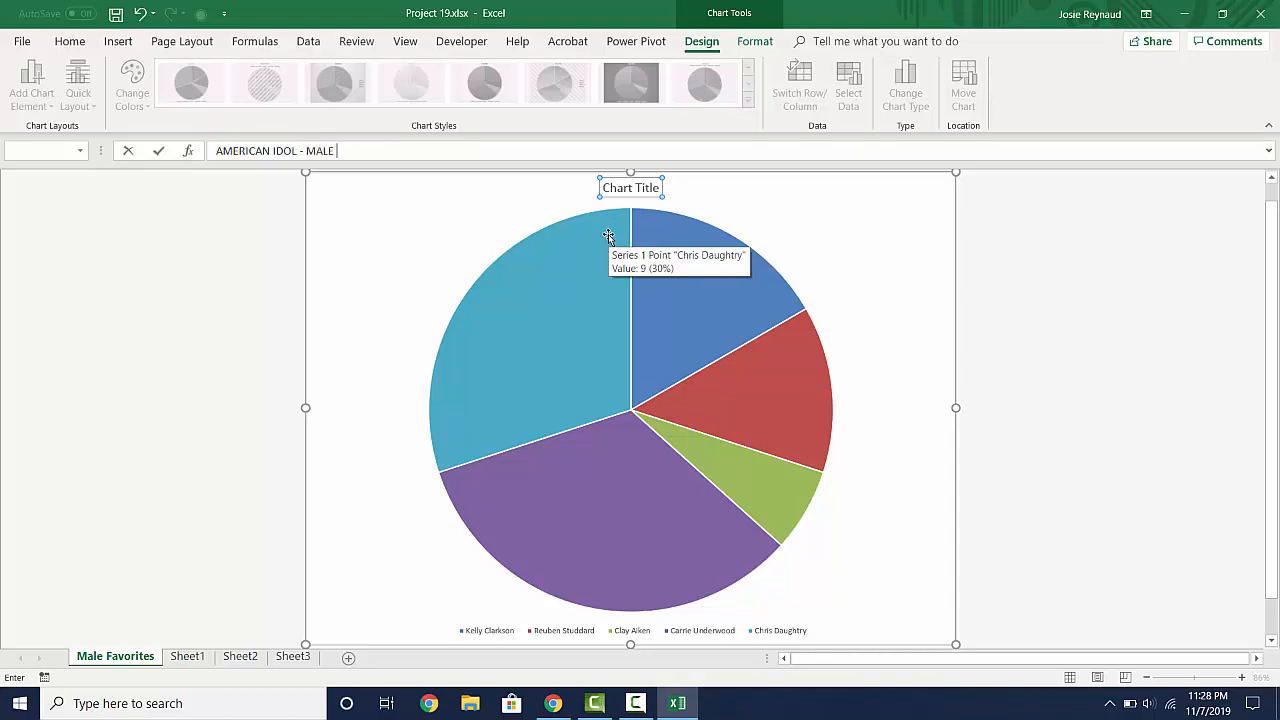
{"action": "type", "text": "FAVORITES"}
{"action": "key", "text": "Return"}
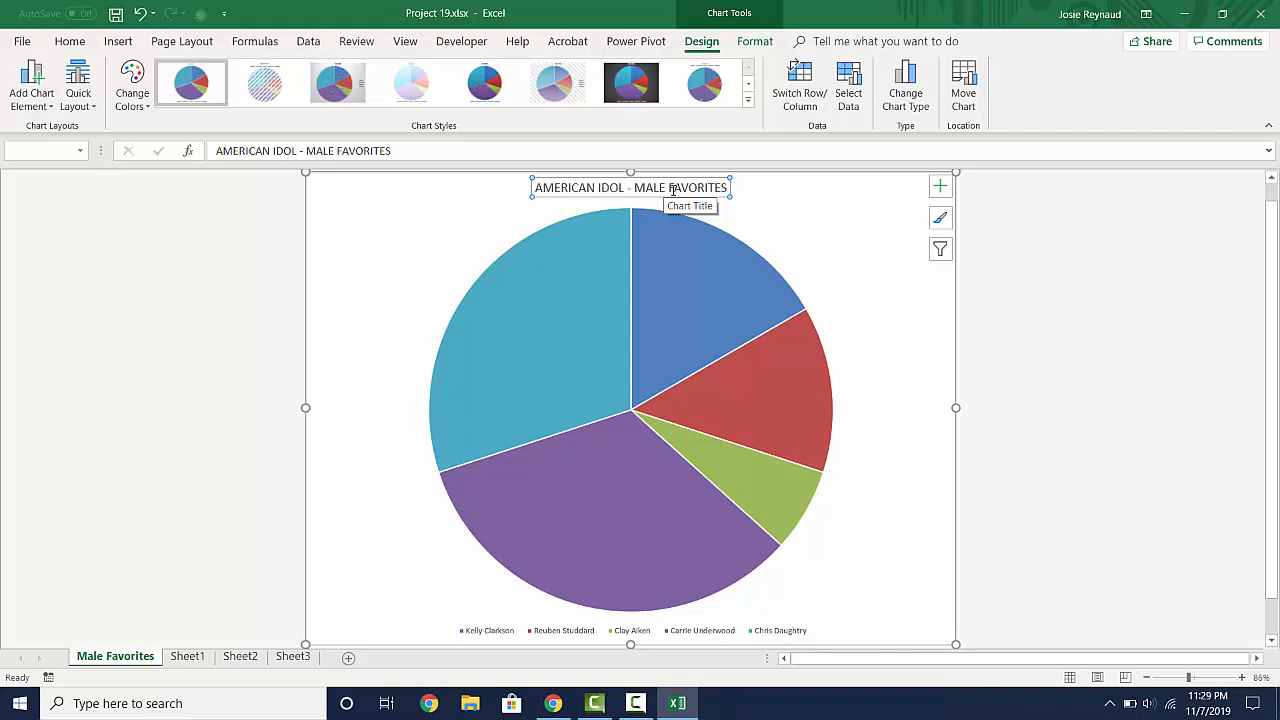
- Add a second line reading "Project 19A" below the first line of the chart title
{"action": "left_click", "coordinate": [727, 187]}
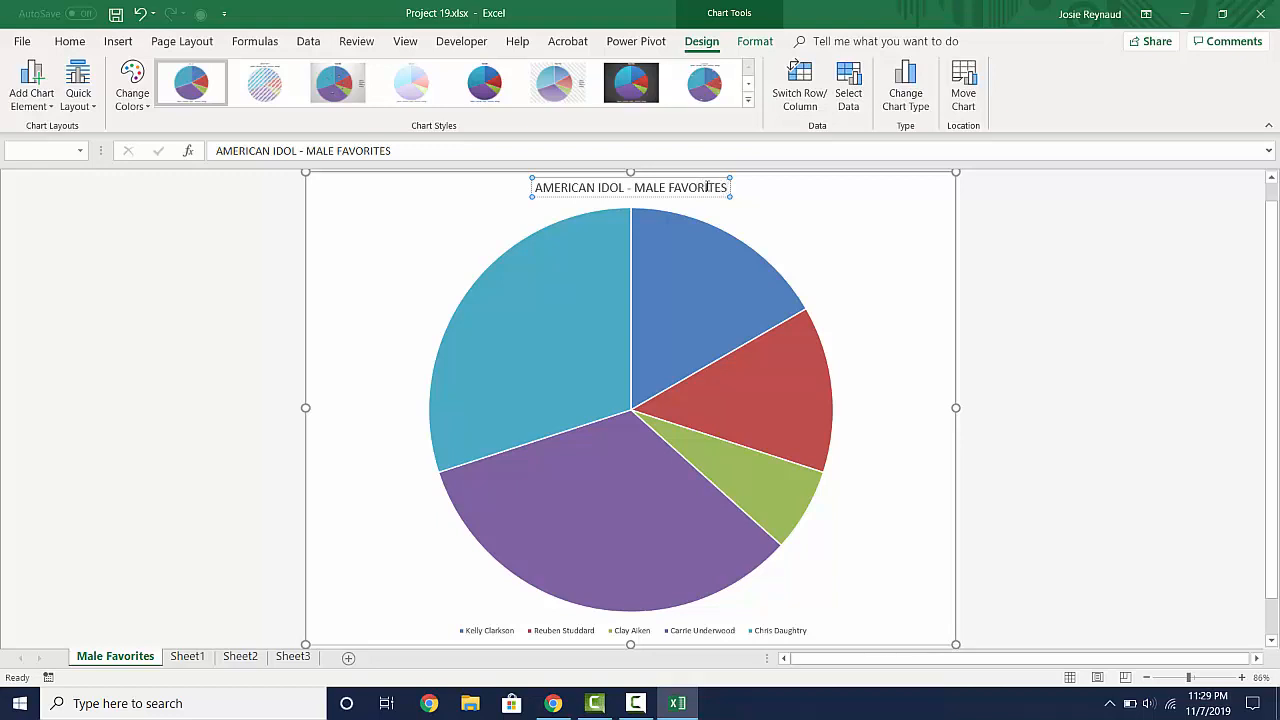
{"action": "key", "text": "Return"}
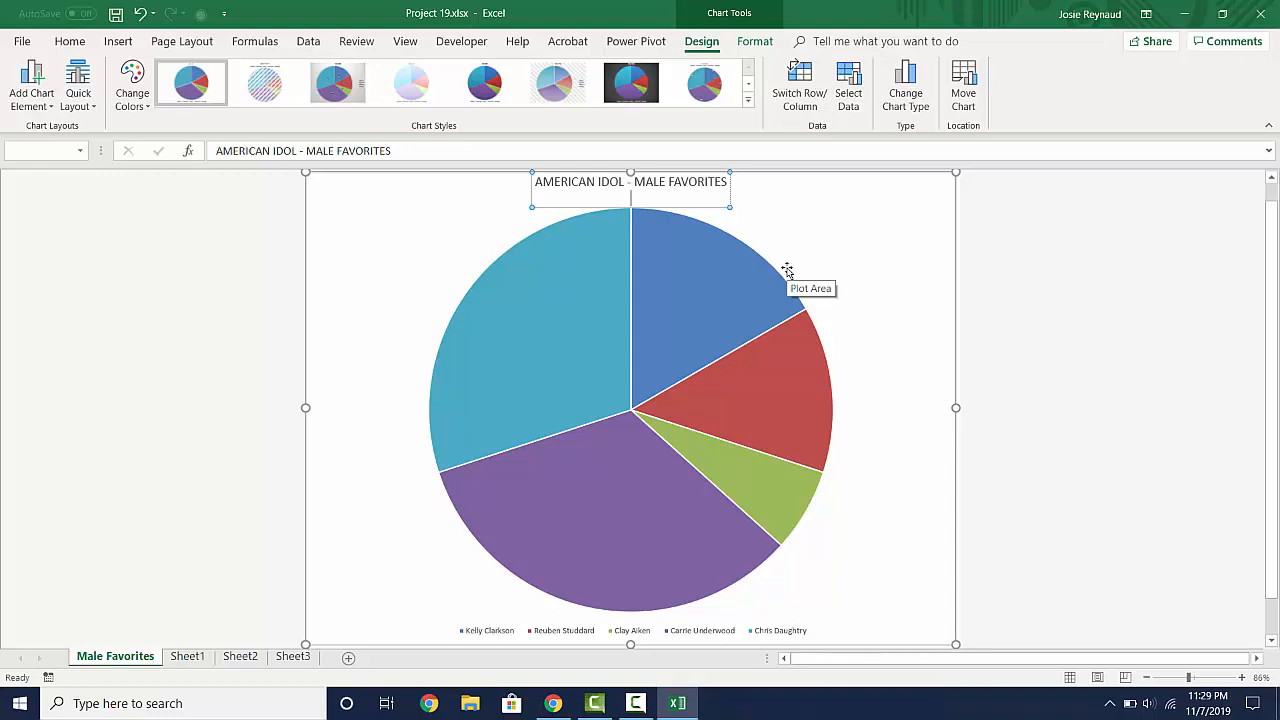
{"action": "type", "text": "Project 19A"}
{"action": "left_click", "coordinate": [865, 199]}
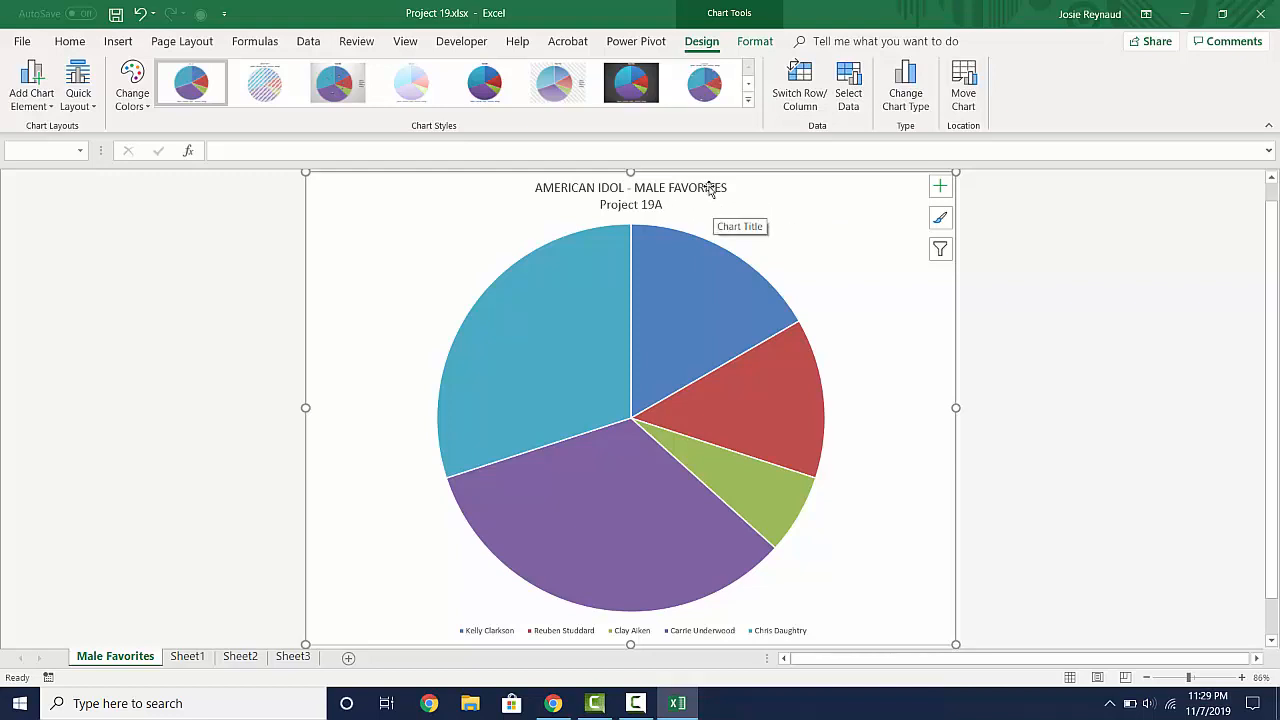
- Format the chart title's first line, "AMERICAN IDOL - MALE FAVORITES", as 15-point bold
{"action": "left_click", "coordinate": [640, 193]}
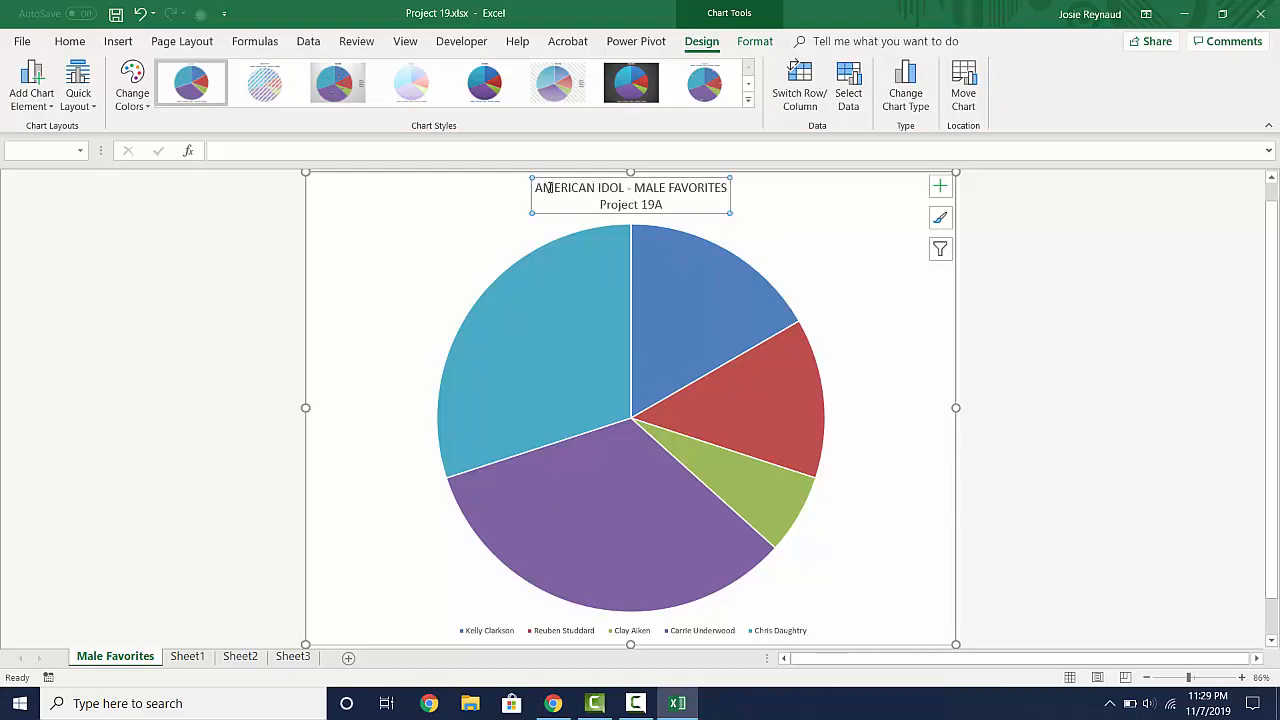
{"action": "left_click_drag", "start_coordinate": [536, 188], "coordinate": [727, 188]}
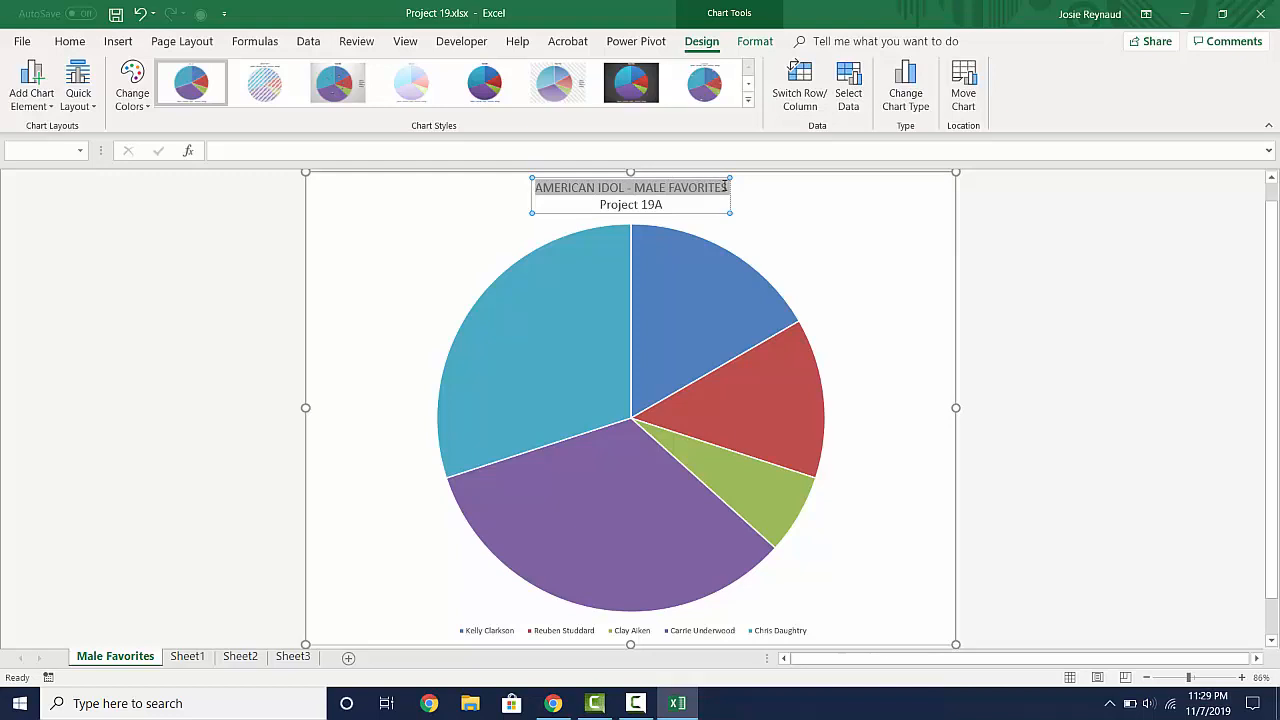
{"action": "left_click", "coordinate": [755, 43]}
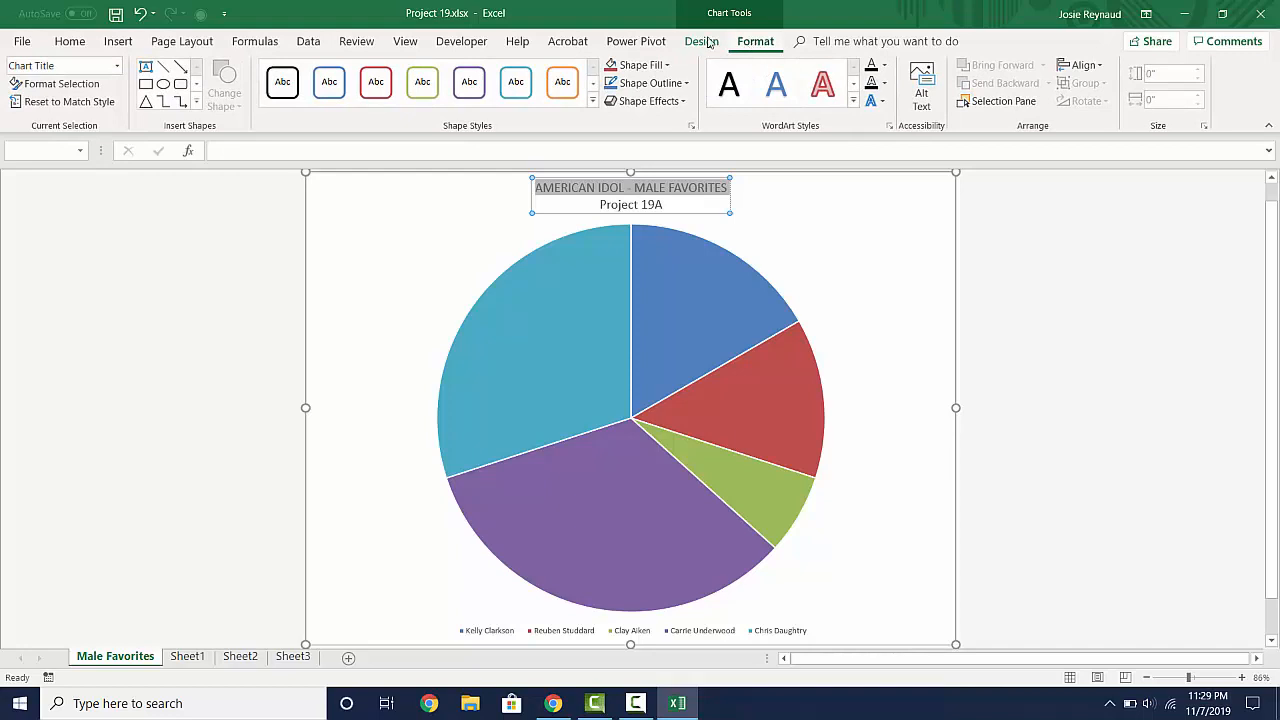
{"action": "left_click", "coordinate": [70, 41]}
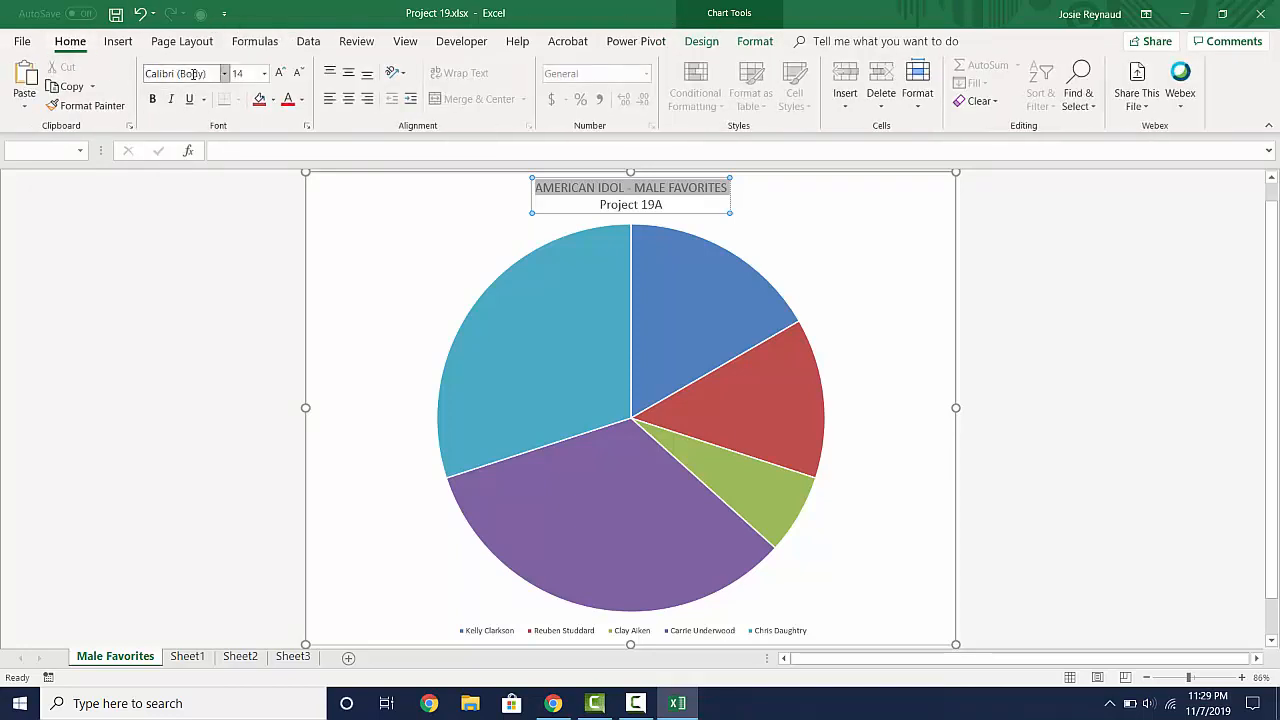
{"action": "left_click", "coordinate": [266, 80]}
{"action": "type", "text": "15"}
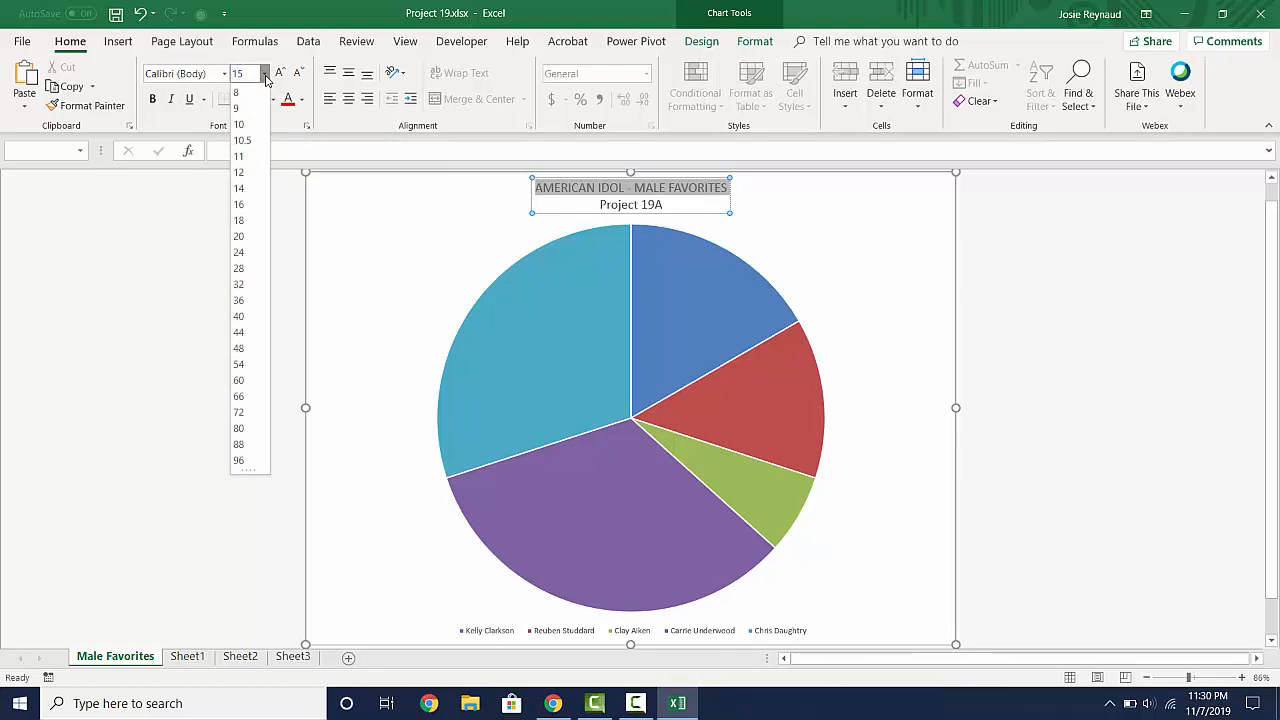
{"action": "key", "text": "Return"}
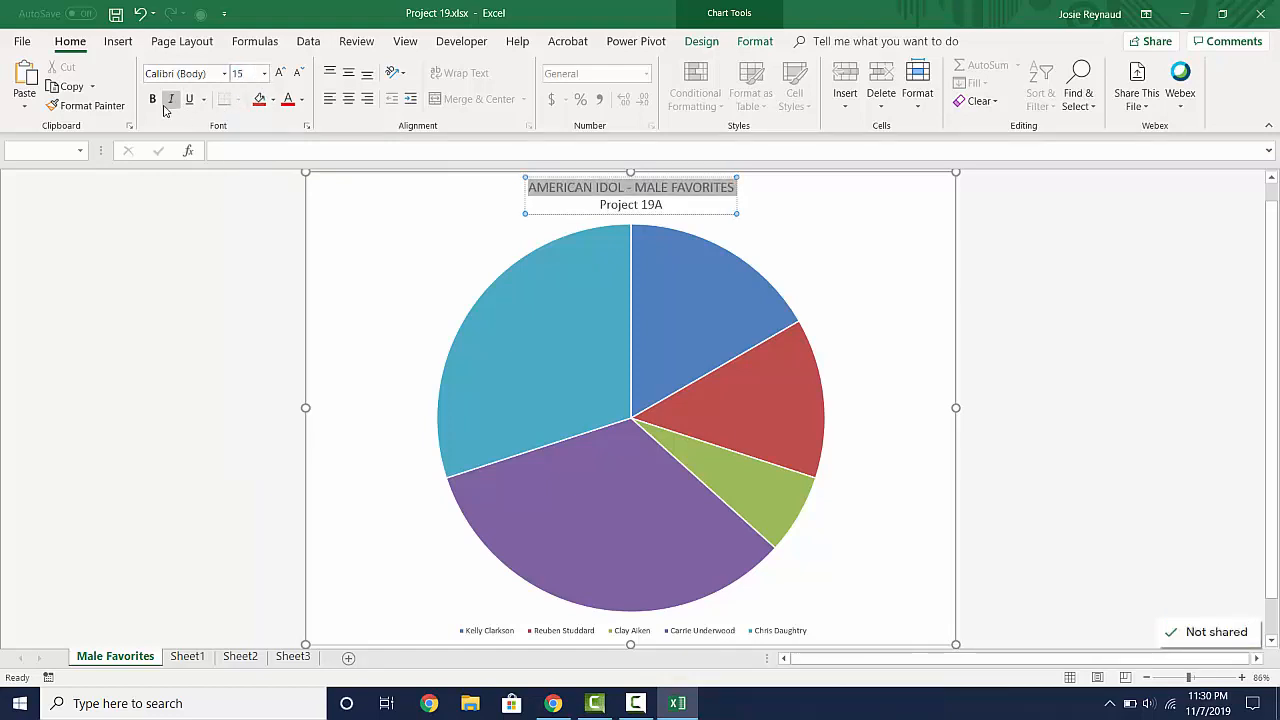
{"action": "left_click", "coordinate": [153, 100]}
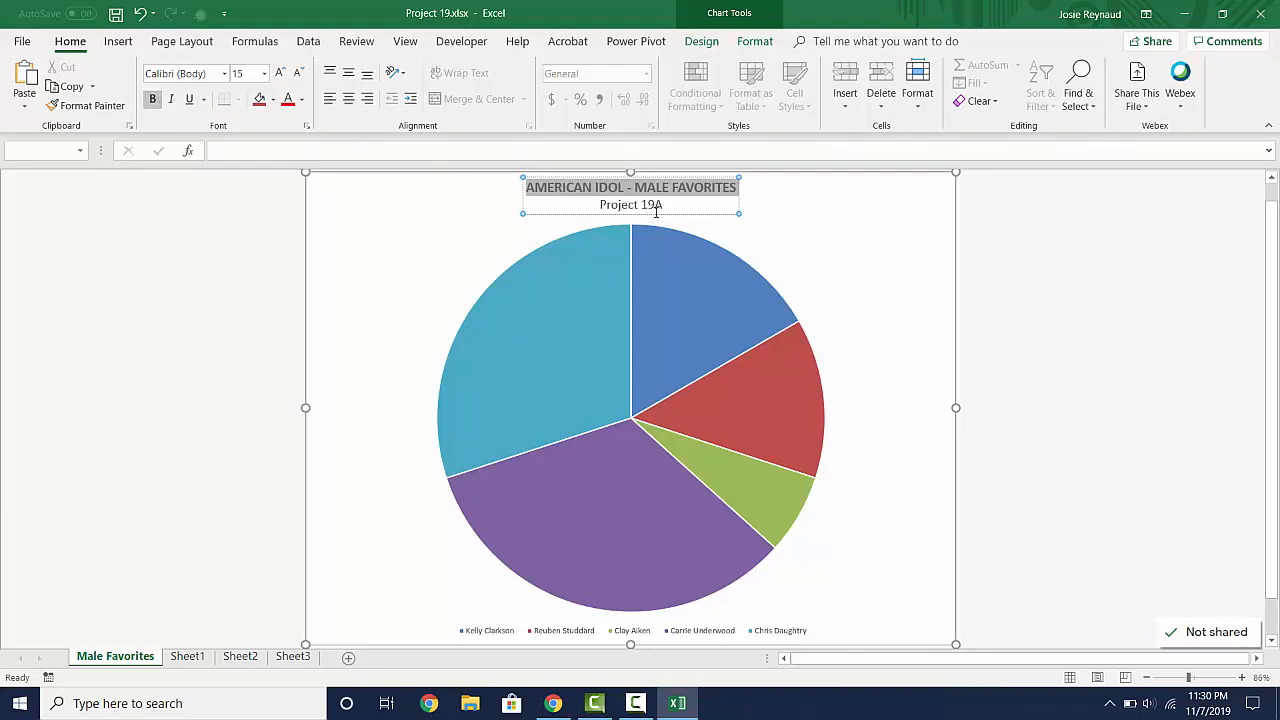
- Set the font size of the title's second line, "Project 19A", to 11 points
{"action": "left_click_drag", "start_coordinate": [664, 205], "coordinate": [616, 204]}
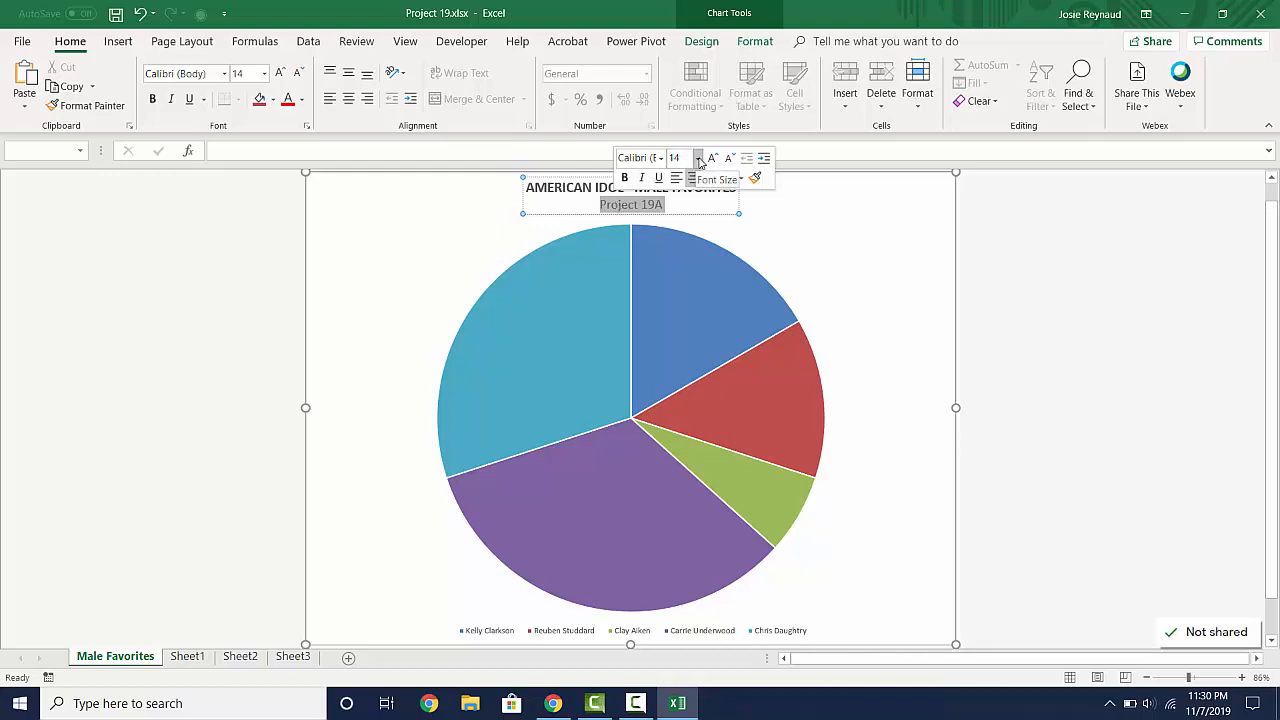
{"action": "left_click", "coordinate": [698, 158]}
{"action": "left_click", "coordinate": [675, 242]}
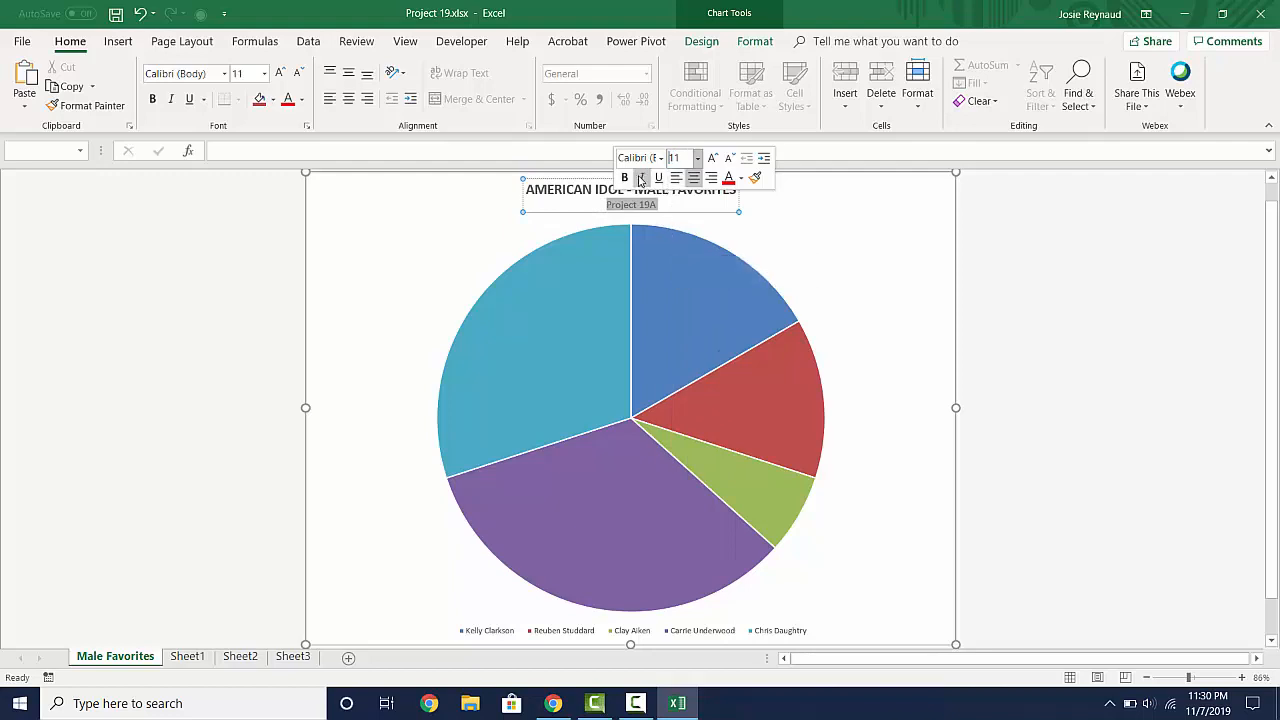
{"action": "left_click", "coordinate": [778, 207]}
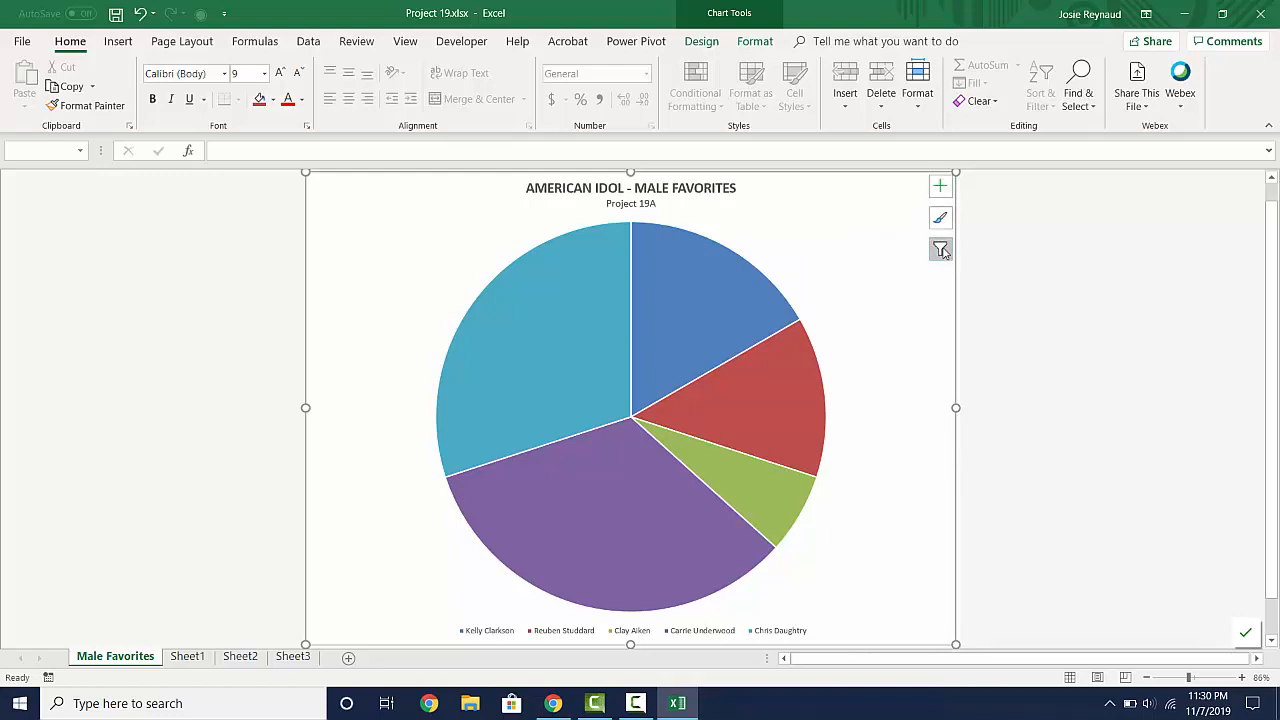
- Add data labels to the pie slices with the Best Fit position
{"action": "left_click", "coordinate": [941, 189]}
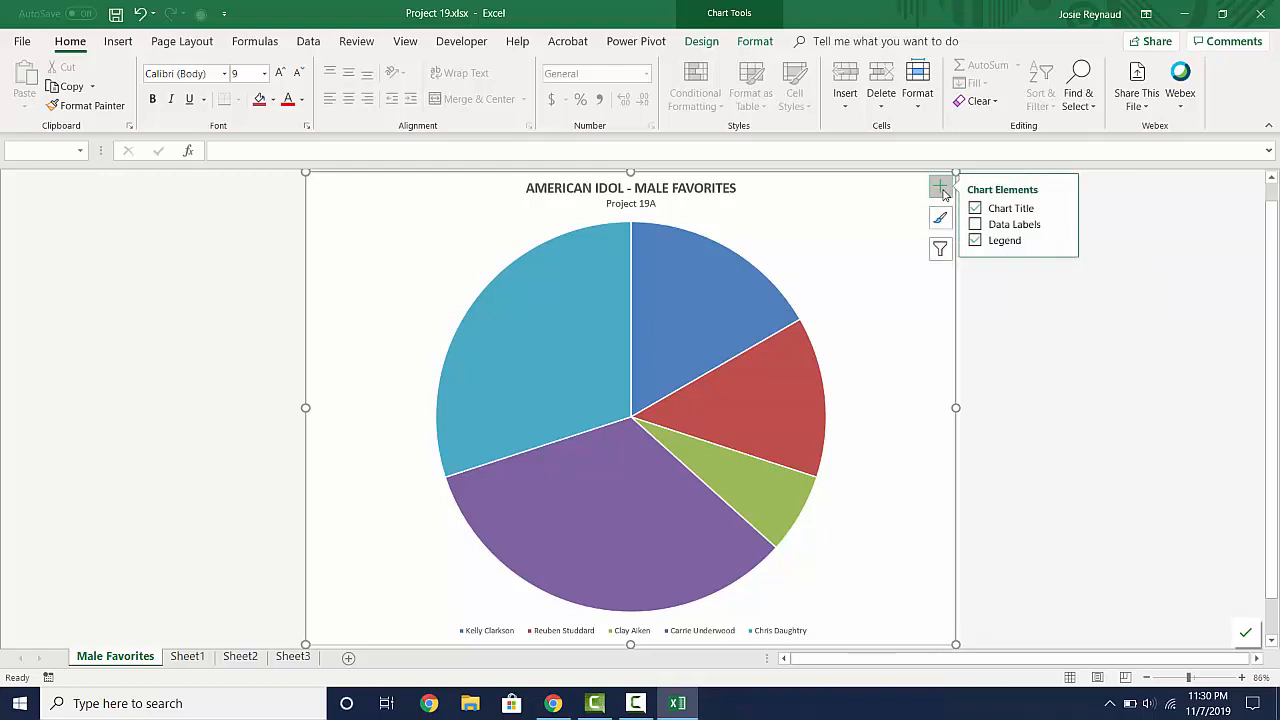
{"action": "left_click", "coordinate": [1063, 224]}
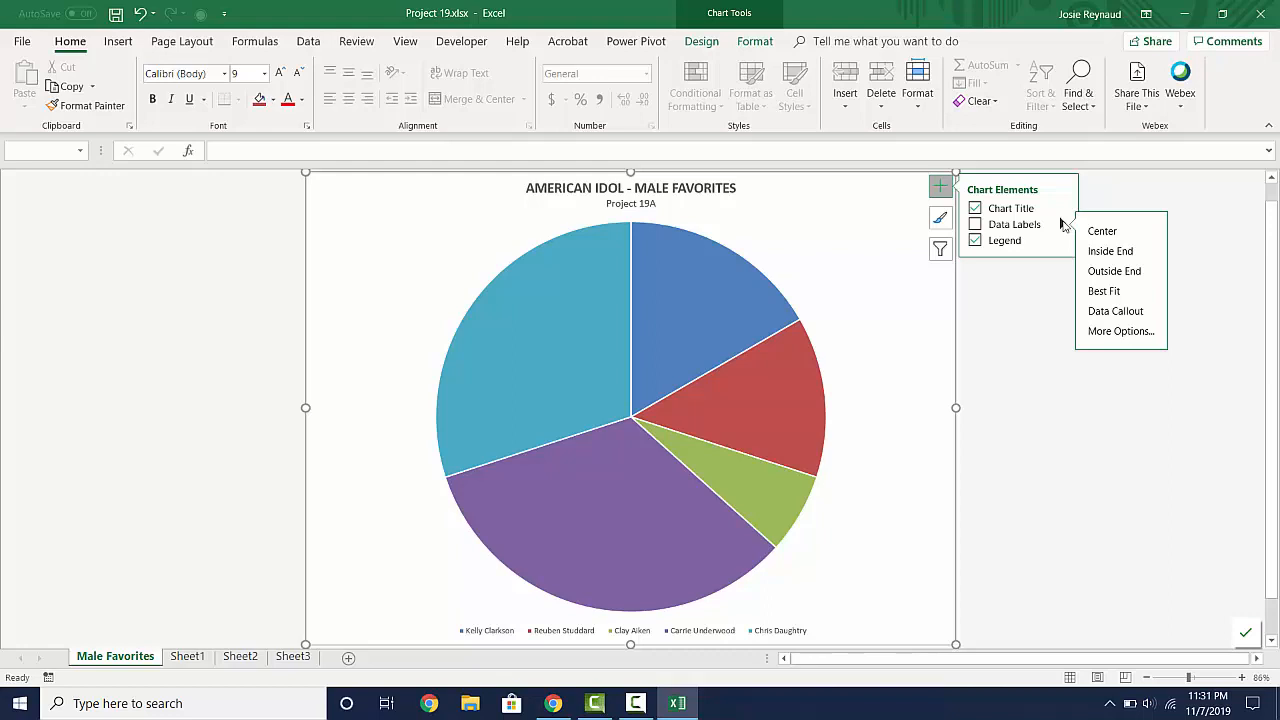
{"action": "left_click", "coordinate": [1101, 291]}
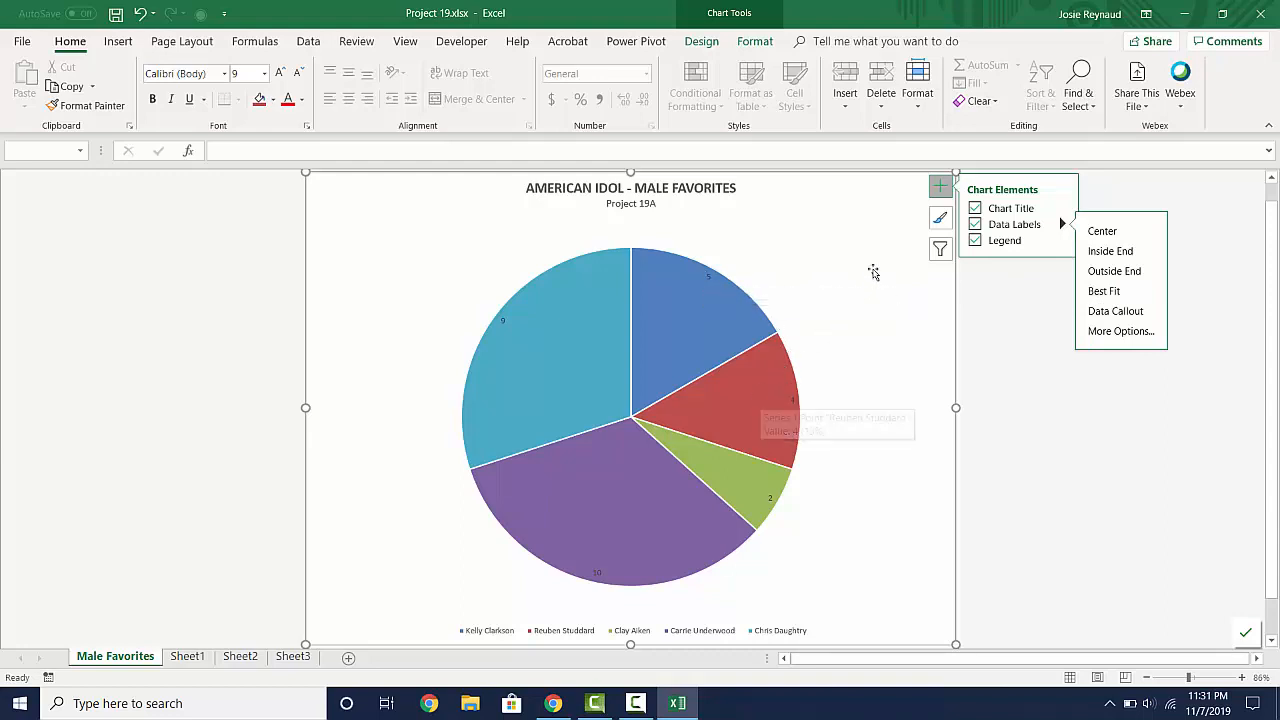
{"action": "left_click", "coordinate": [942, 188]}
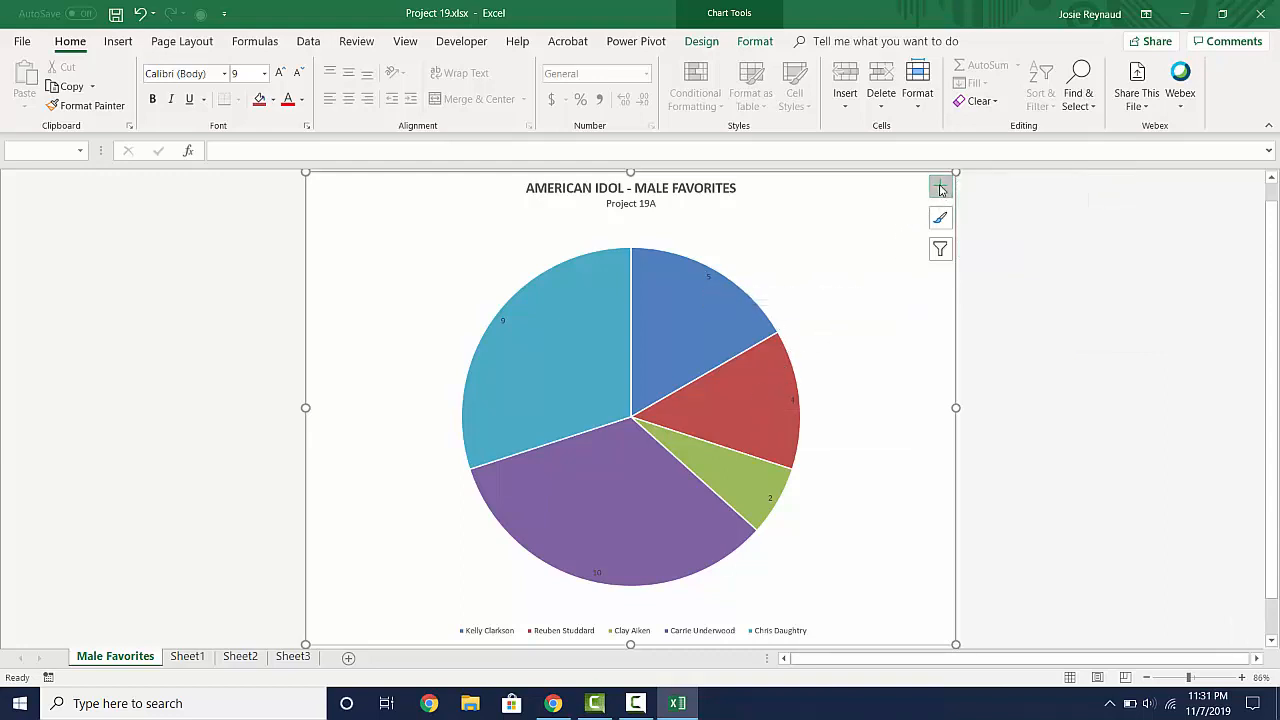
- Make the pie's data labels show percentages instead of values
{"action": "double_click", "coordinate": [708, 278]}
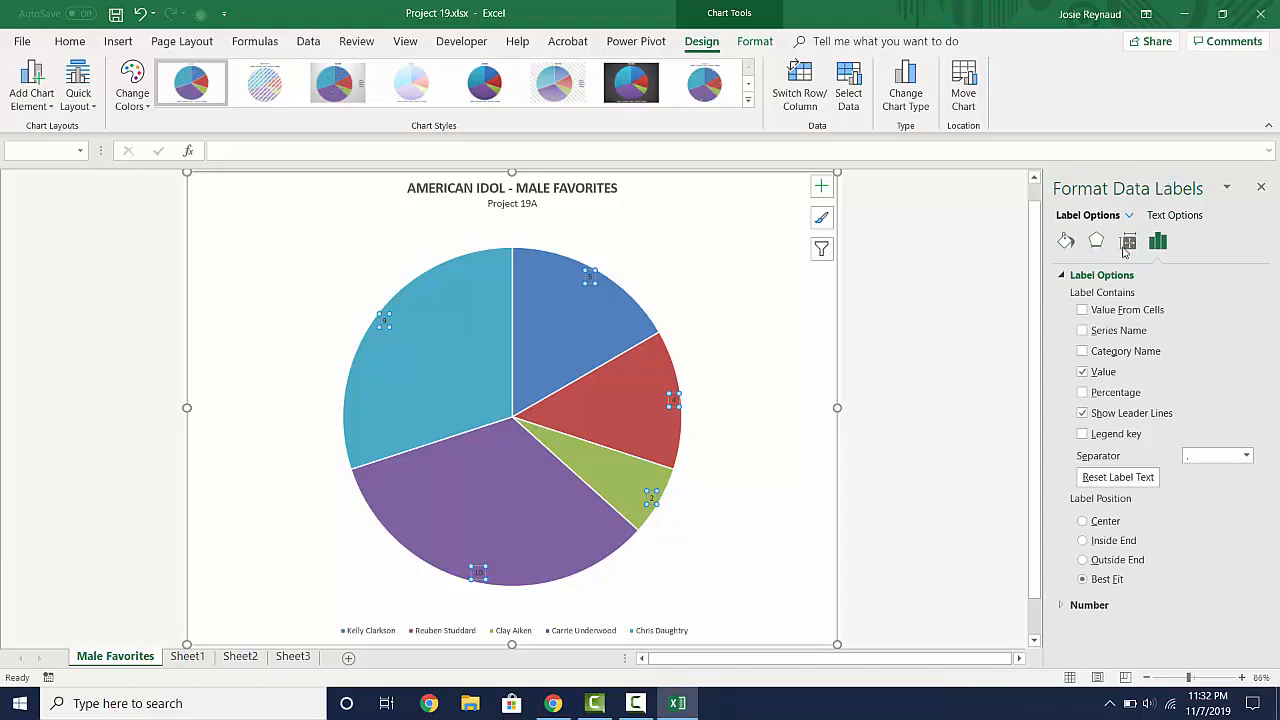
{"action": "left_click", "coordinate": [1082, 393]}
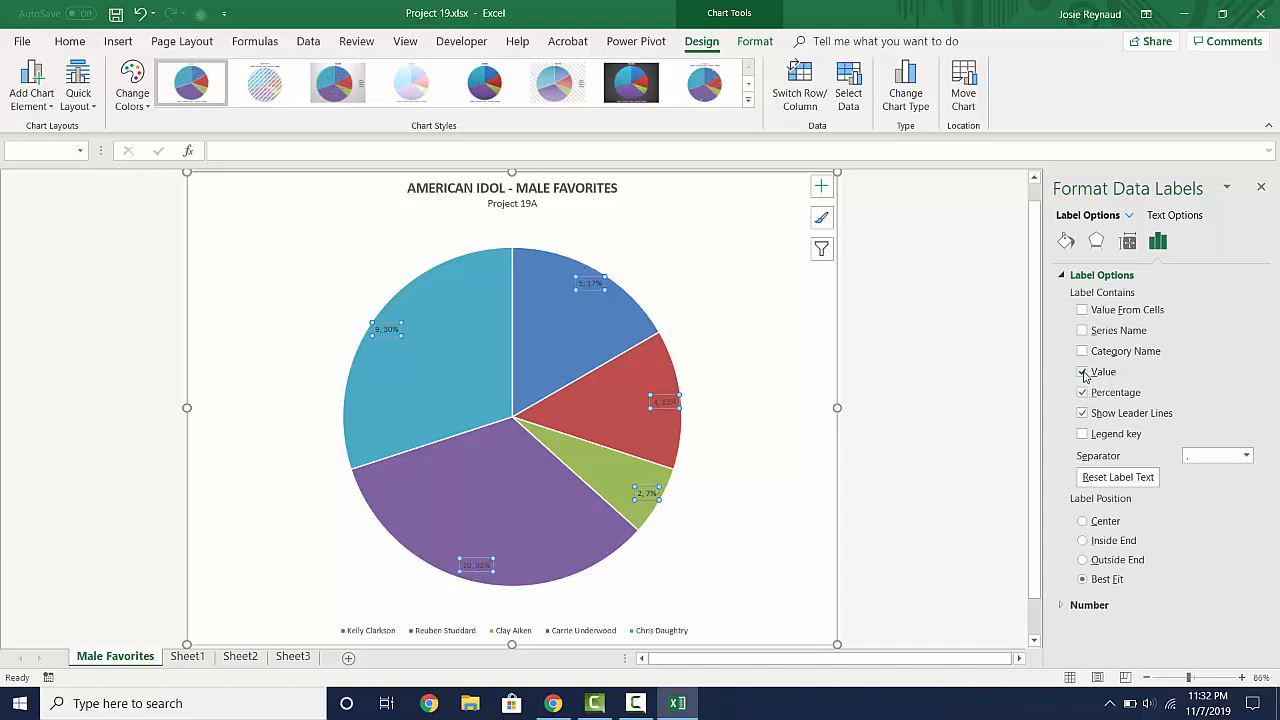
{"action": "left_click", "coordinate": [1082, 372]}
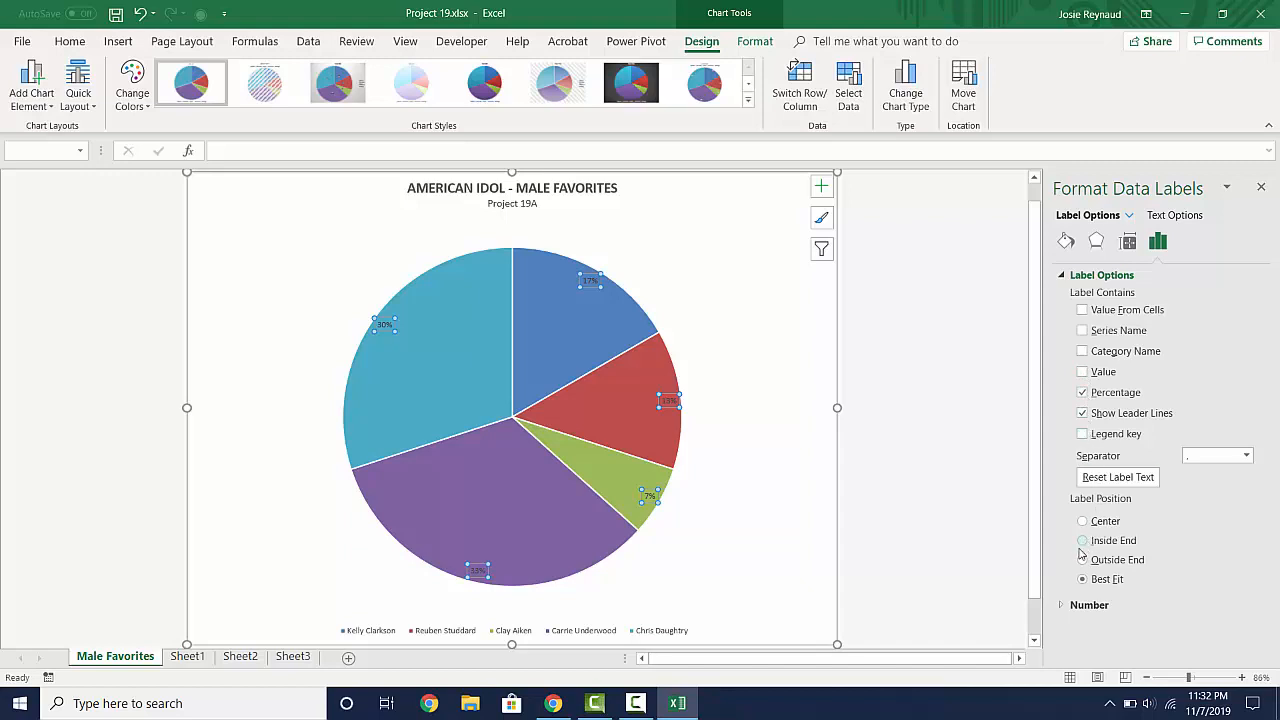
- Set the data labels' number format to the Number category with 0 decimal places
{"action": "left_click", "coordinate": [1063, 606]}
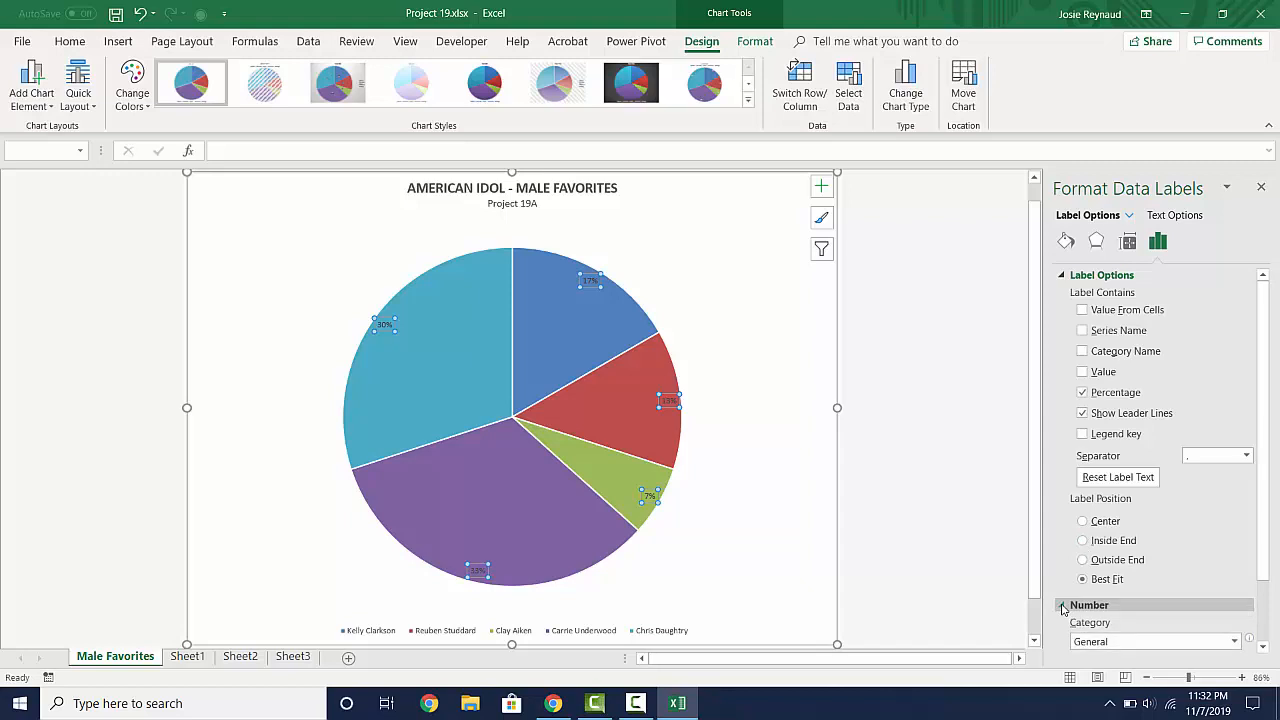
{"action": "left_click", "coordinate": [1232, 643]}
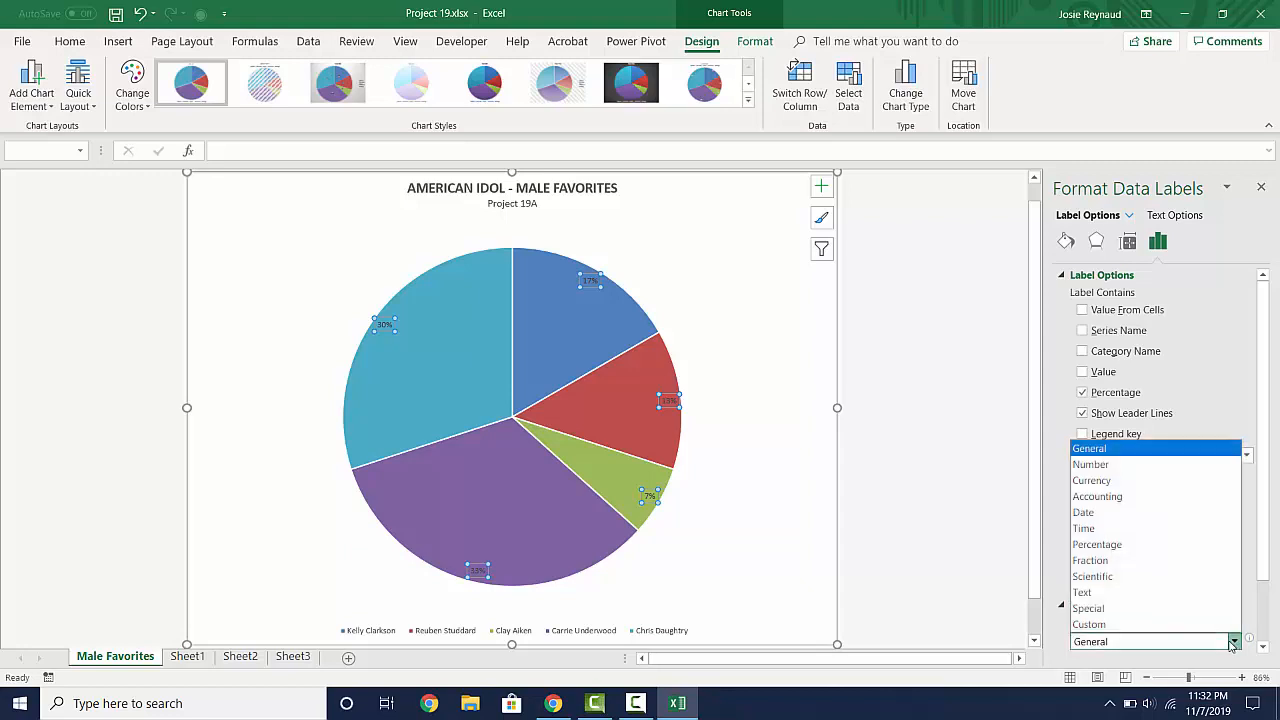
{"action": "left_click", "coordinate": [1118, 465]}
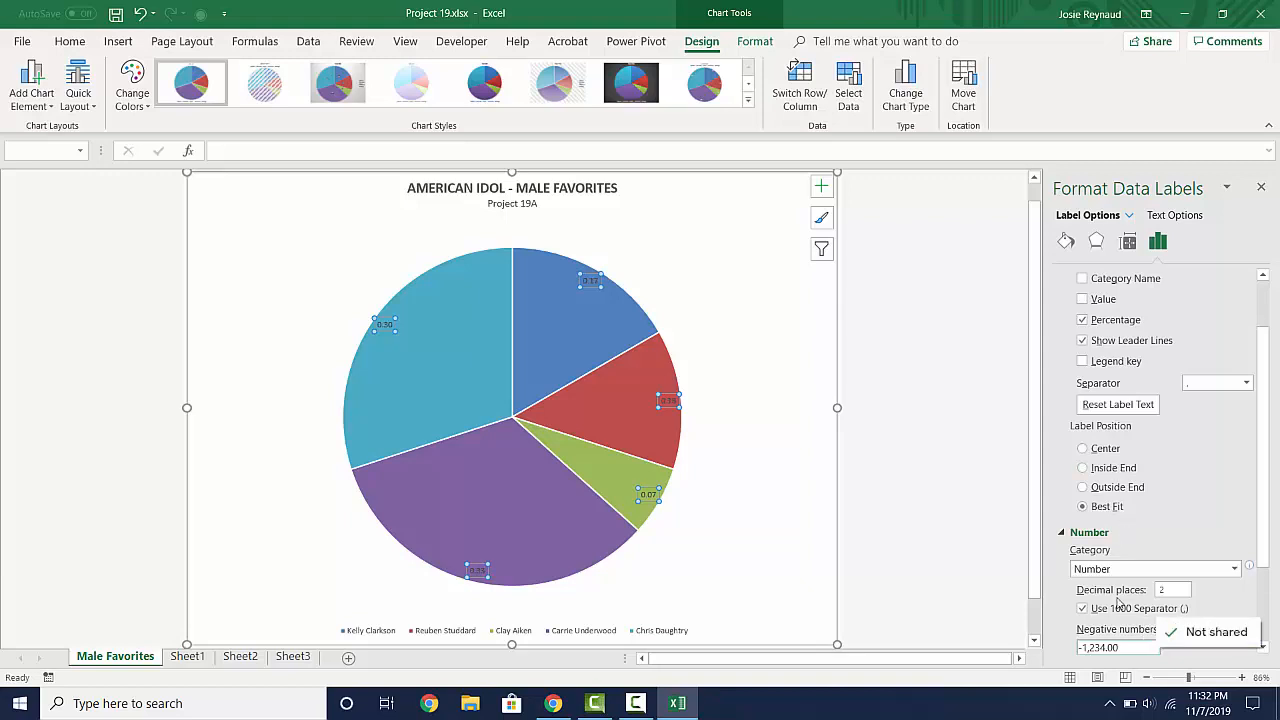
{"action": "left_click", "coordinate": [1179, 596]}
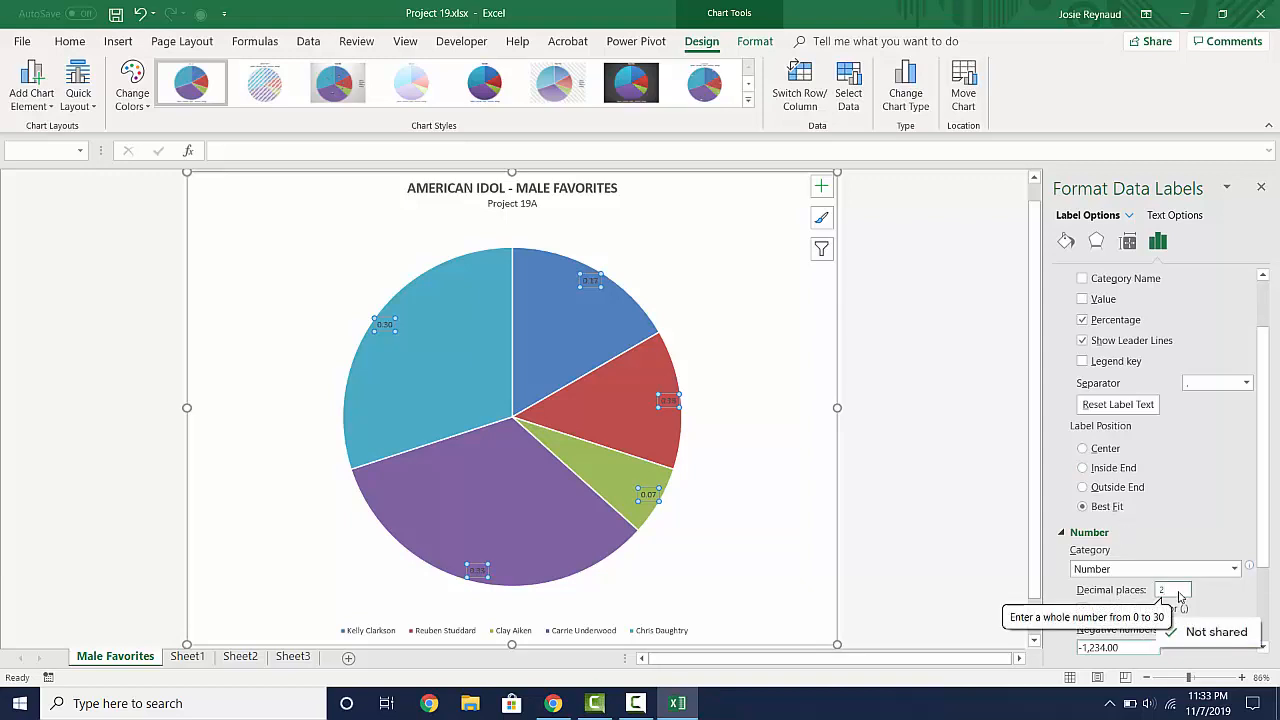
{"action": "key", "text": "BackSpace"}
{"action": "type", "text": "0"}
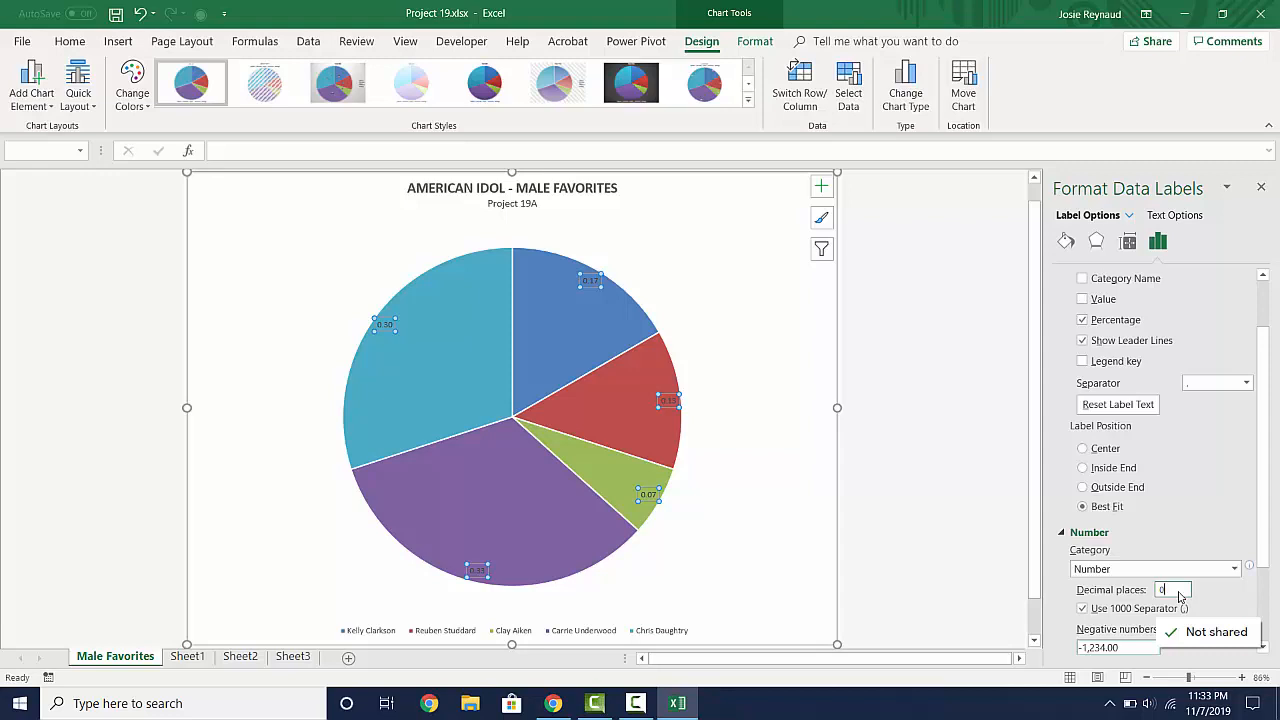
- Switch the data labels' number category to Percentage, keeping 0 decimal places, and close the label formatting options
{"action": "left_click", "coordinate": [1219, 570]}
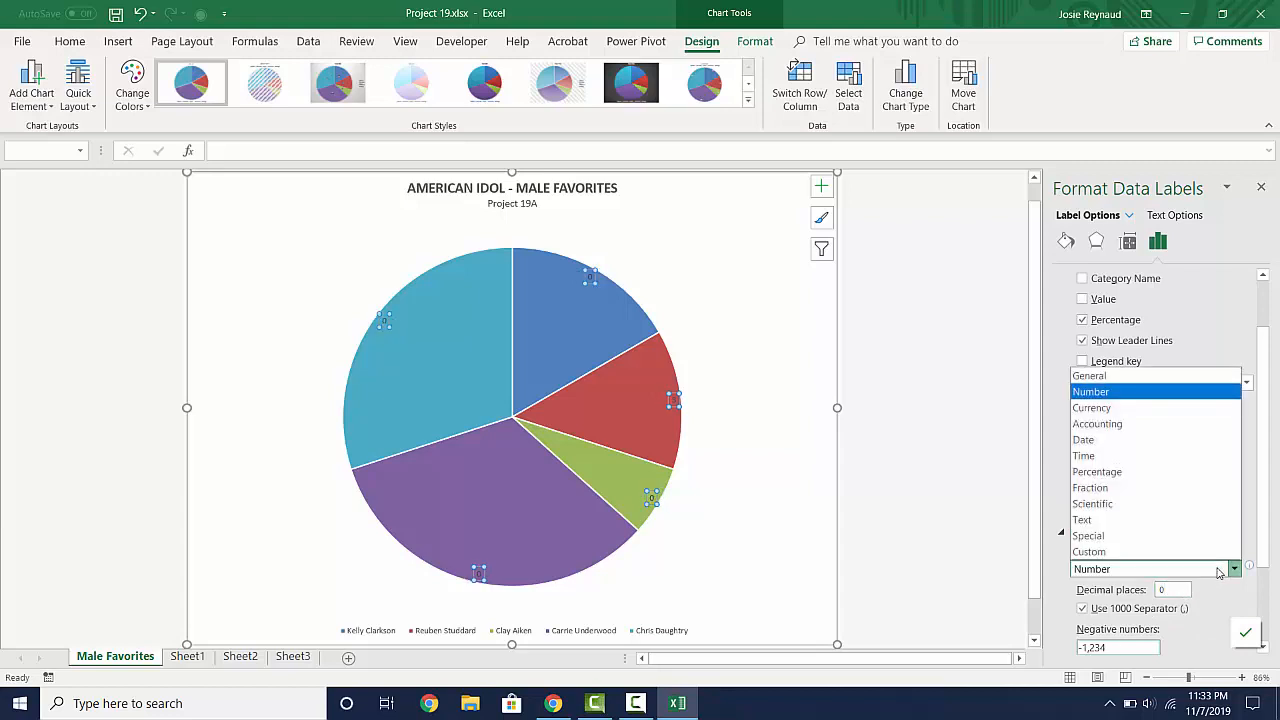
{"action": "left_click", "coordinate": [1131, 473]}
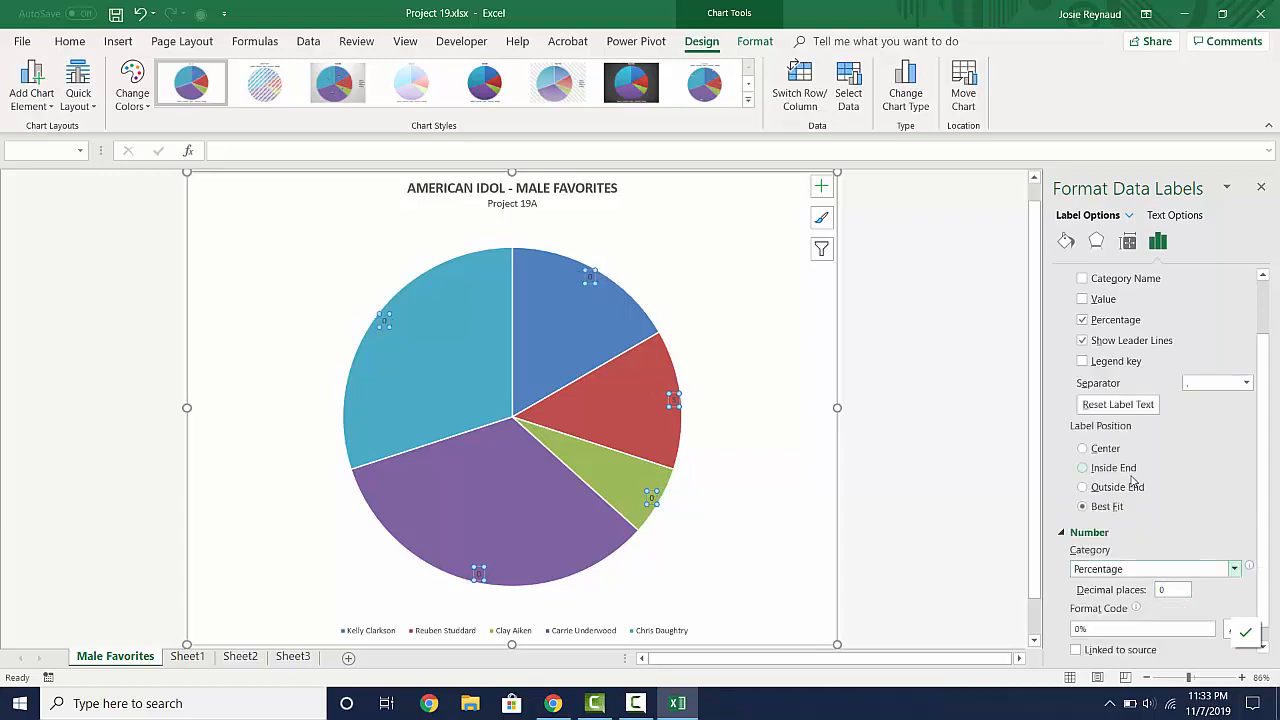
{"action": "left_click", "coordinate": [1181, 590]}
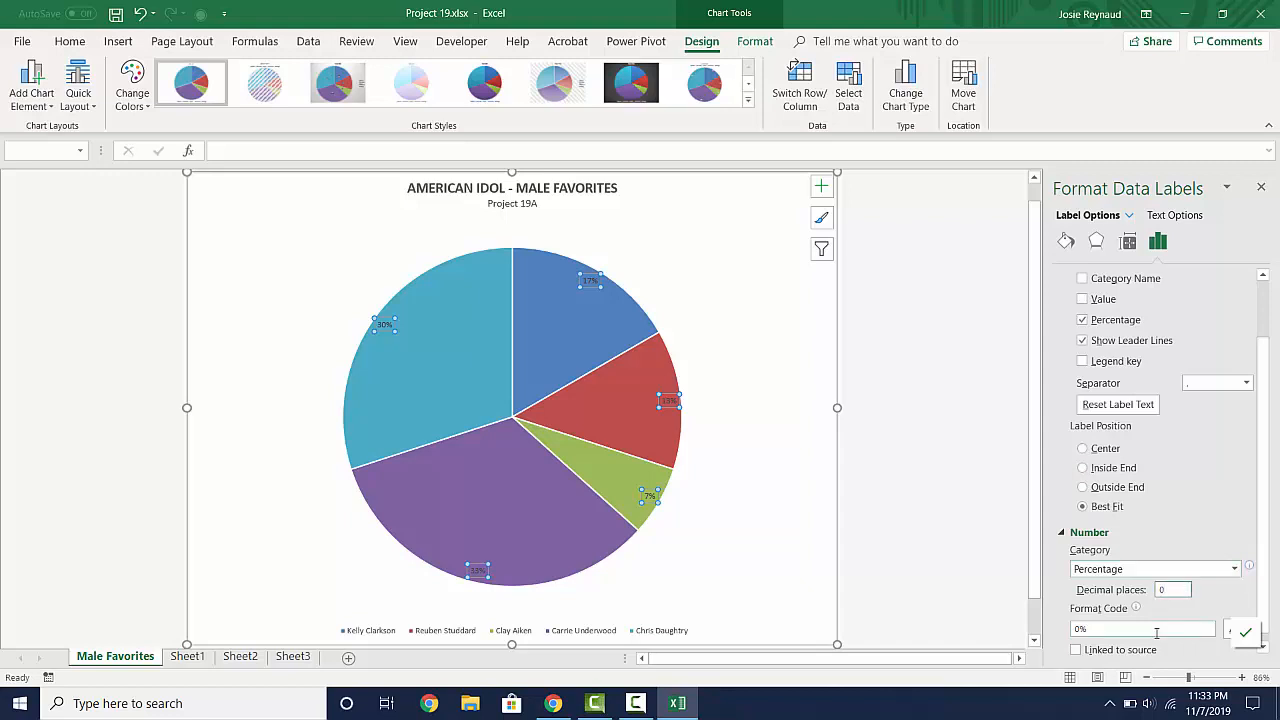
{"action": "scroll", "coordinate": [1157, 633], "scroll_direction": "down", "scroll_amount": 1}
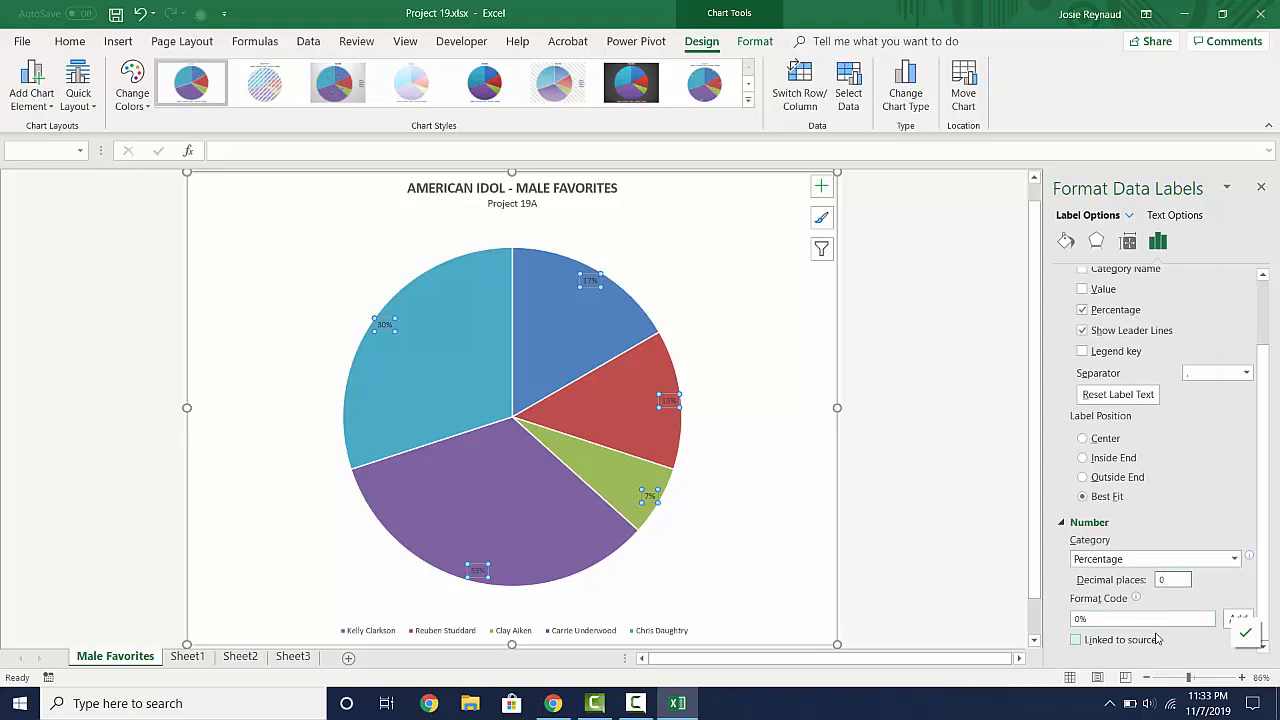
{"action": "scroll", "coordinate": [1157, 639], "scroll_direction": "up", "scroll_amount": 3}
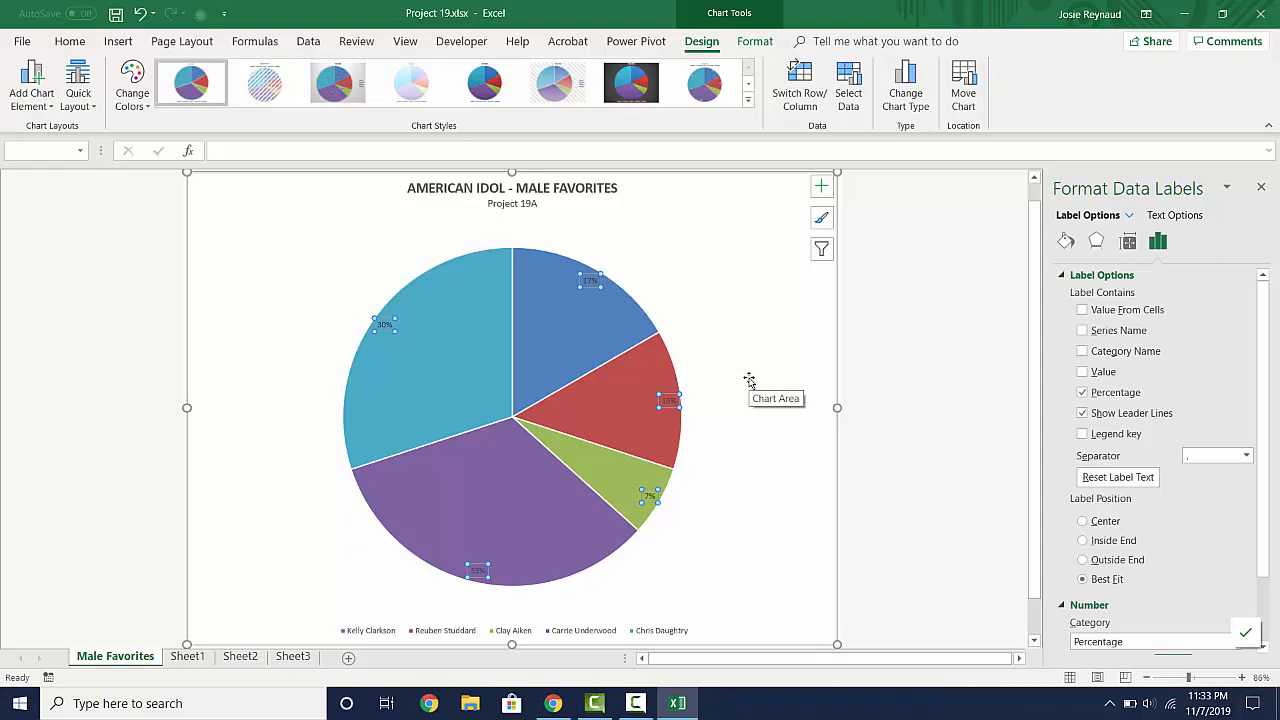
{"action": "left_click", "coordinate": [1262, 190]}
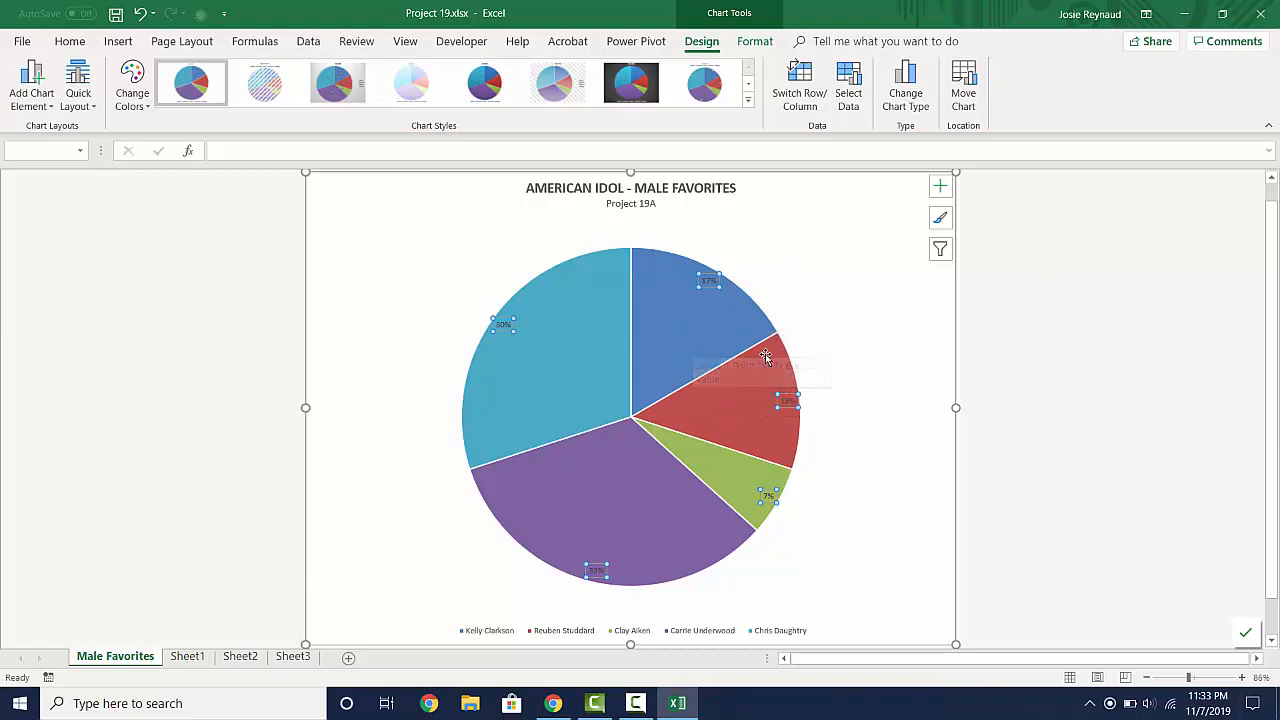
{"action": "mouse_move", "coordinate": [765, 357]}
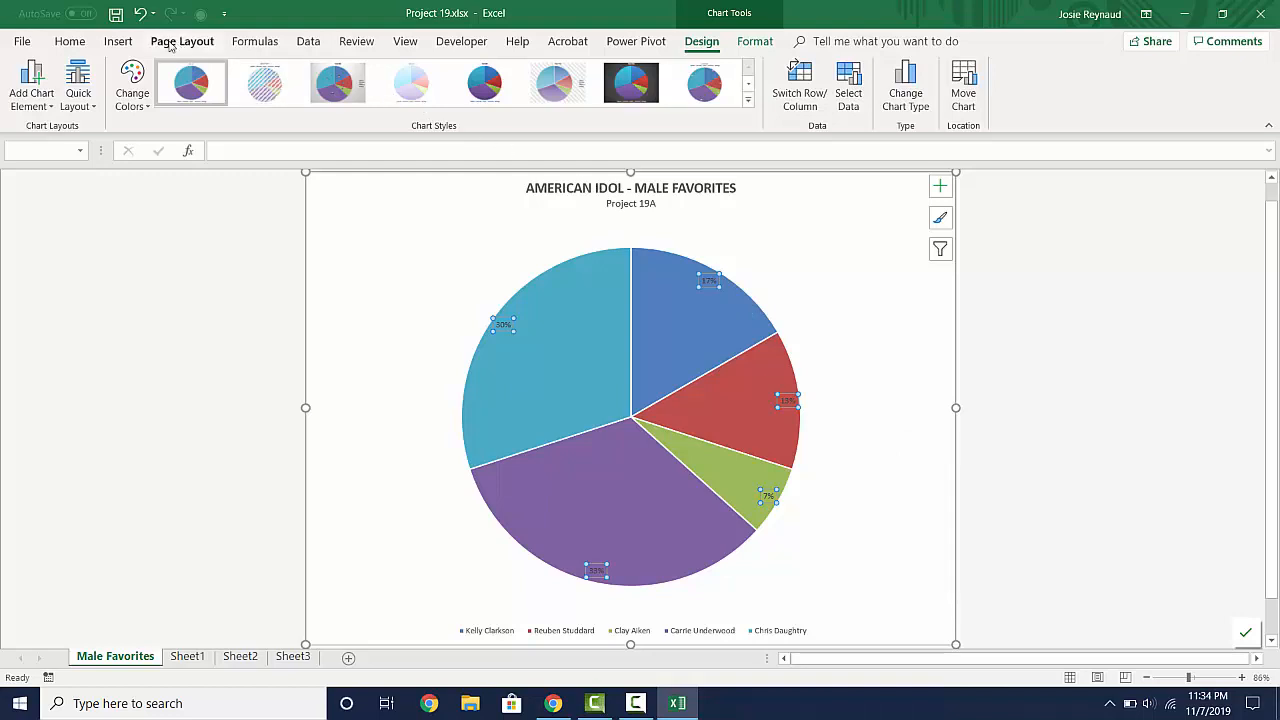
- Add a custom footer to the chart sheet with "Student Name" in the left section, "Period" in the center and the file name in the right
{"action": "left_click", "coordinate": [117, 42]}
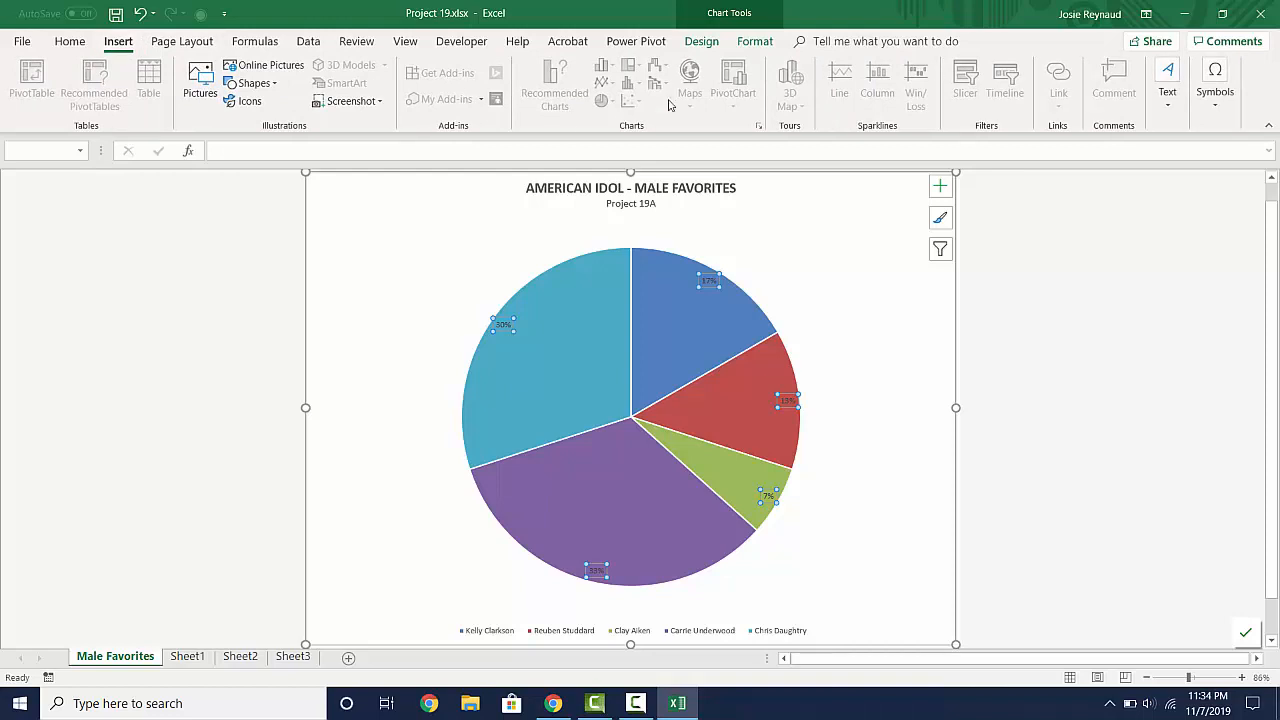
{"action": "left_click", "coordinate": [1169, 100]}
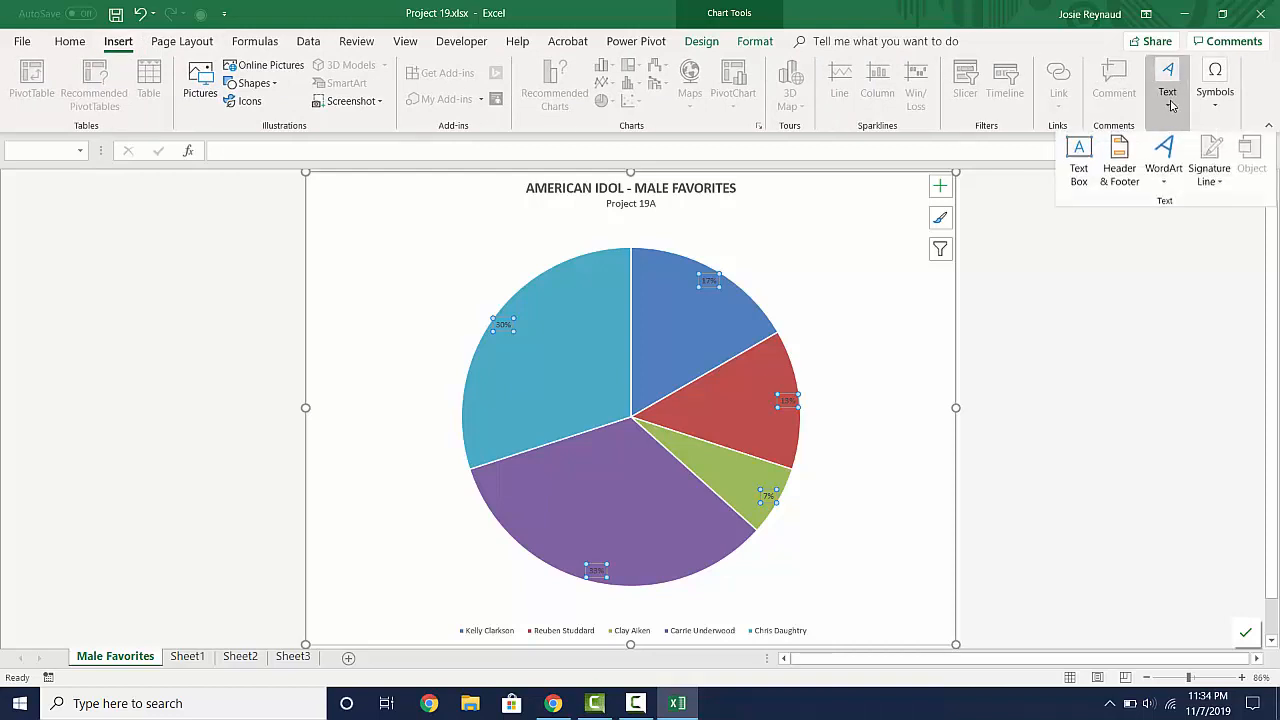
{"action": "left_click", "coordinate": [1117, 170]}
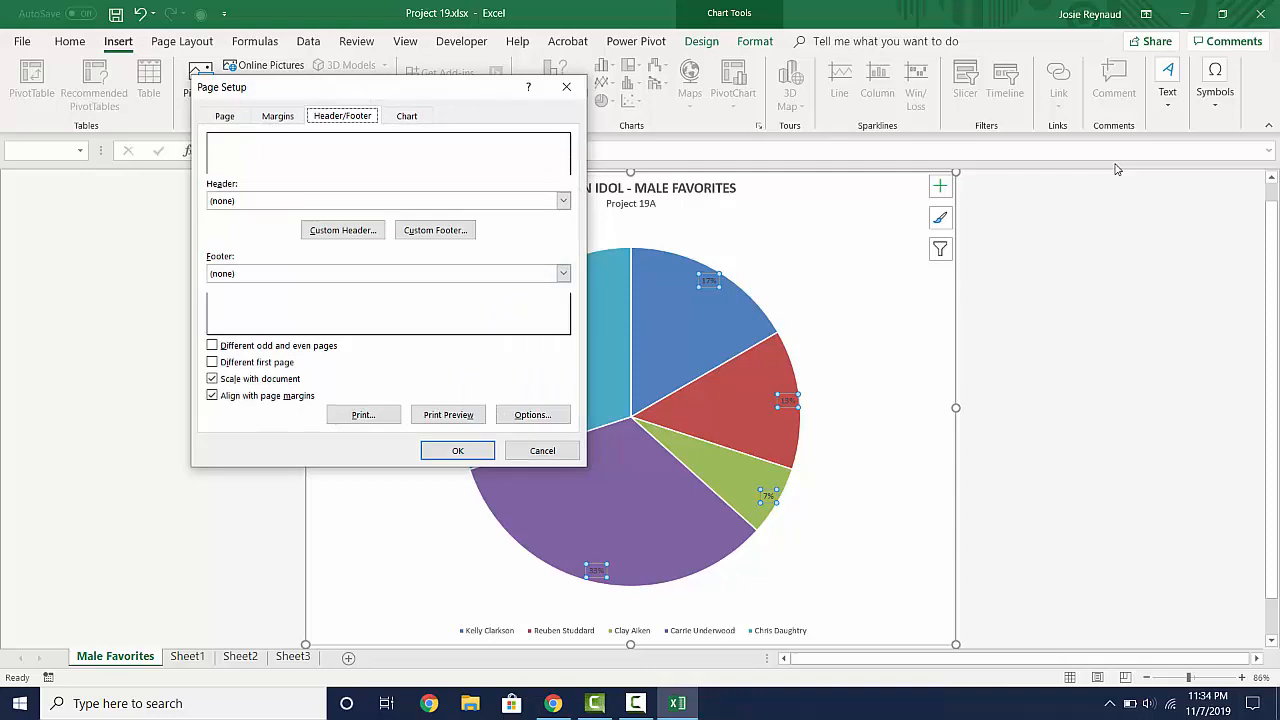
{"action": "left_click", "coordinate": [446, 234]}
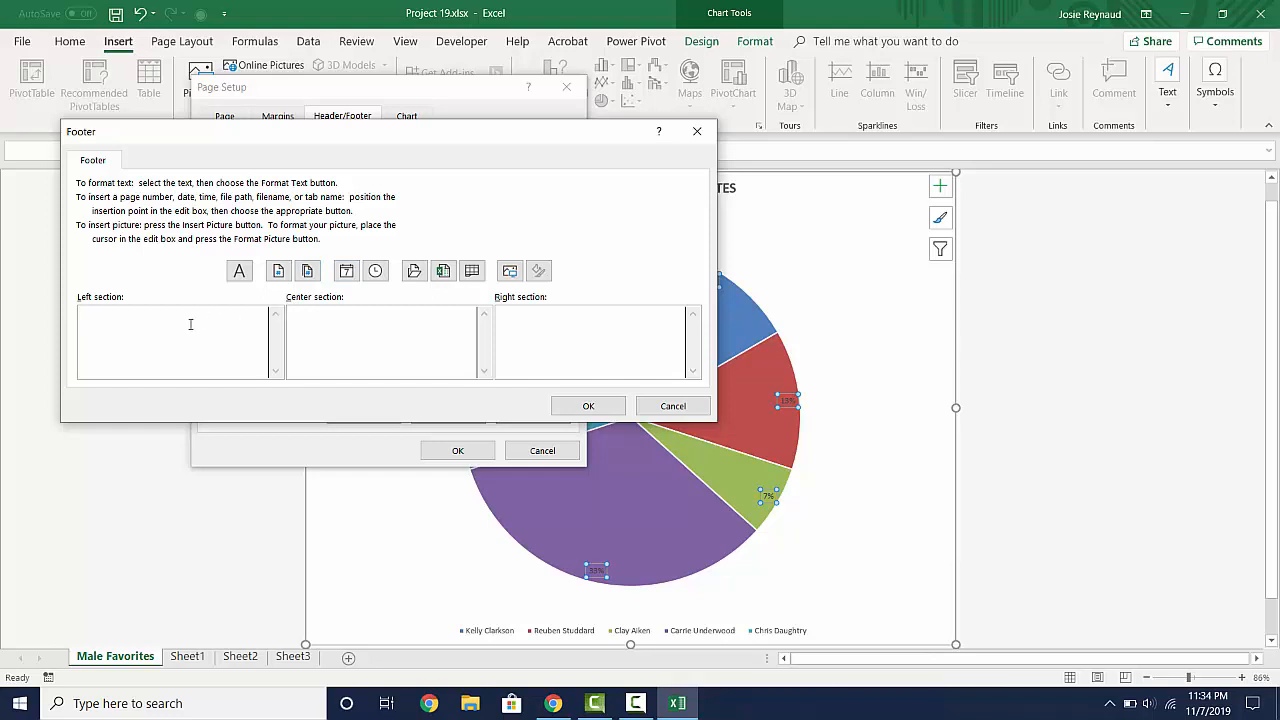
{"action": "type", "text": "Student Name"}
{"action": "key", "text": "Tab"}
{"action": "type", "text": "Period"}
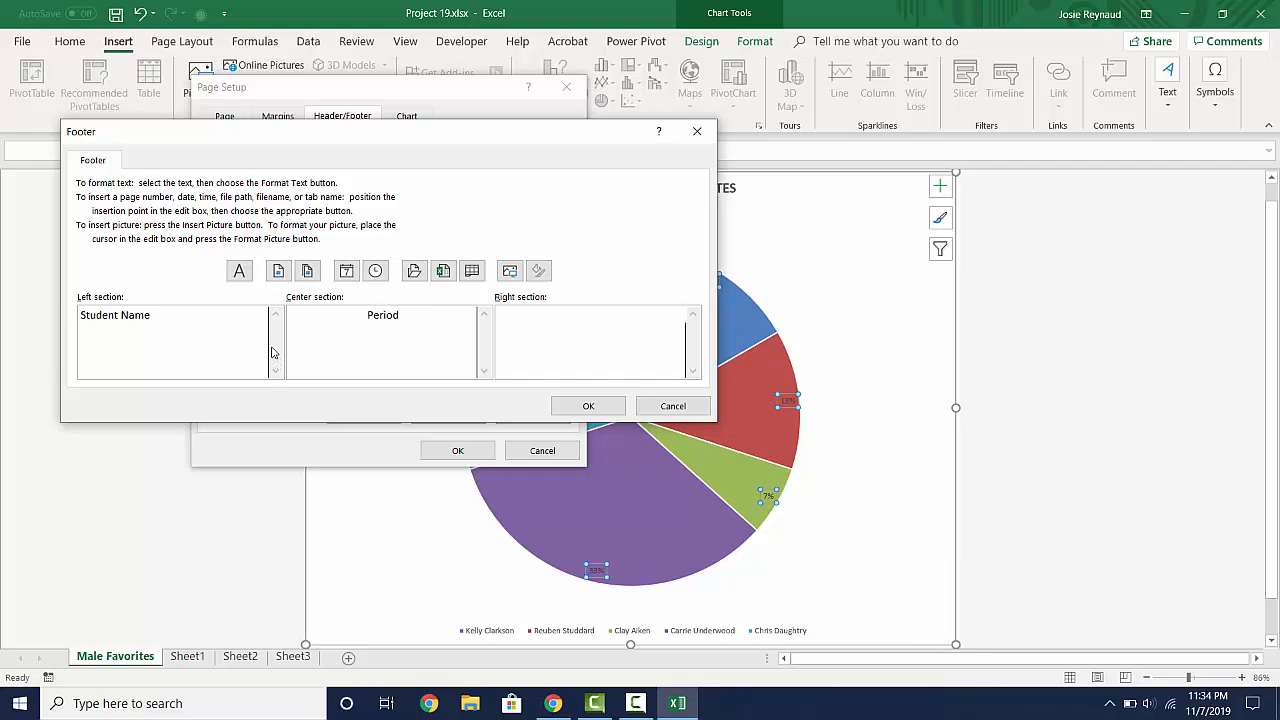
{"action": "left_click", "coordinate": [444, 272]}
{"action": "left_click", "coordinate": [567, 411]}
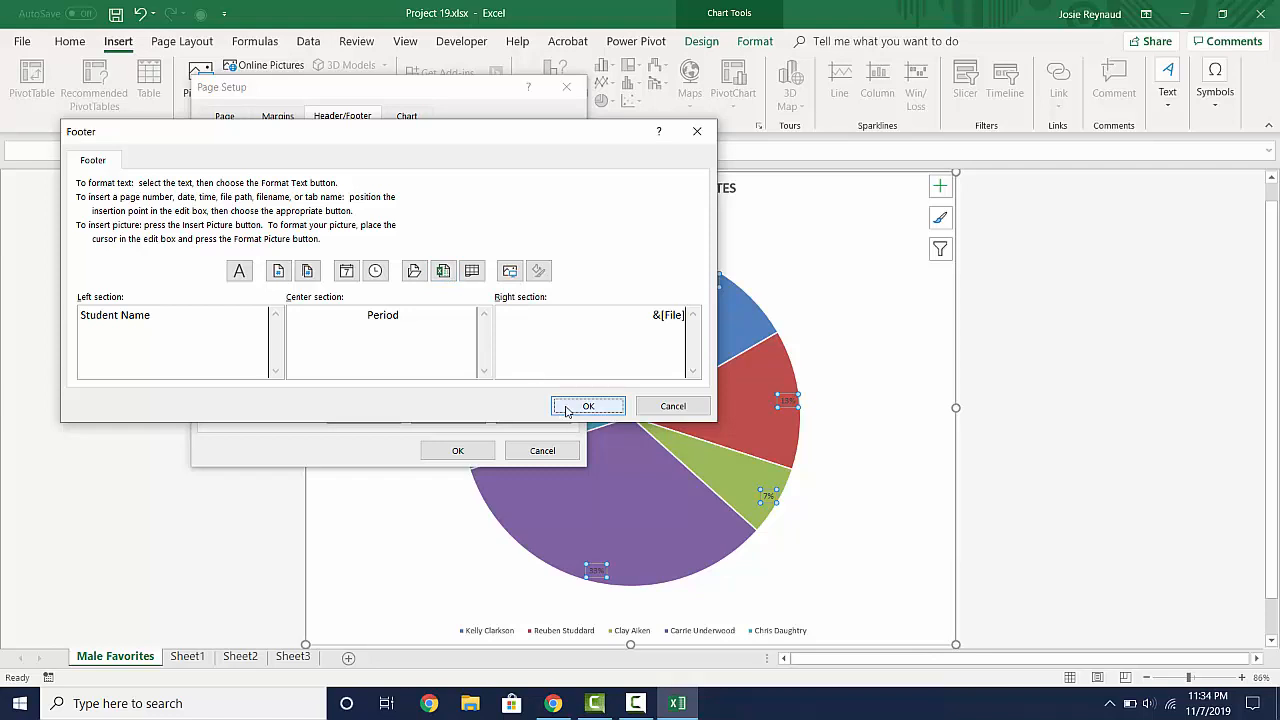
{"action": "left_click", "coordinate": [457, 450]}
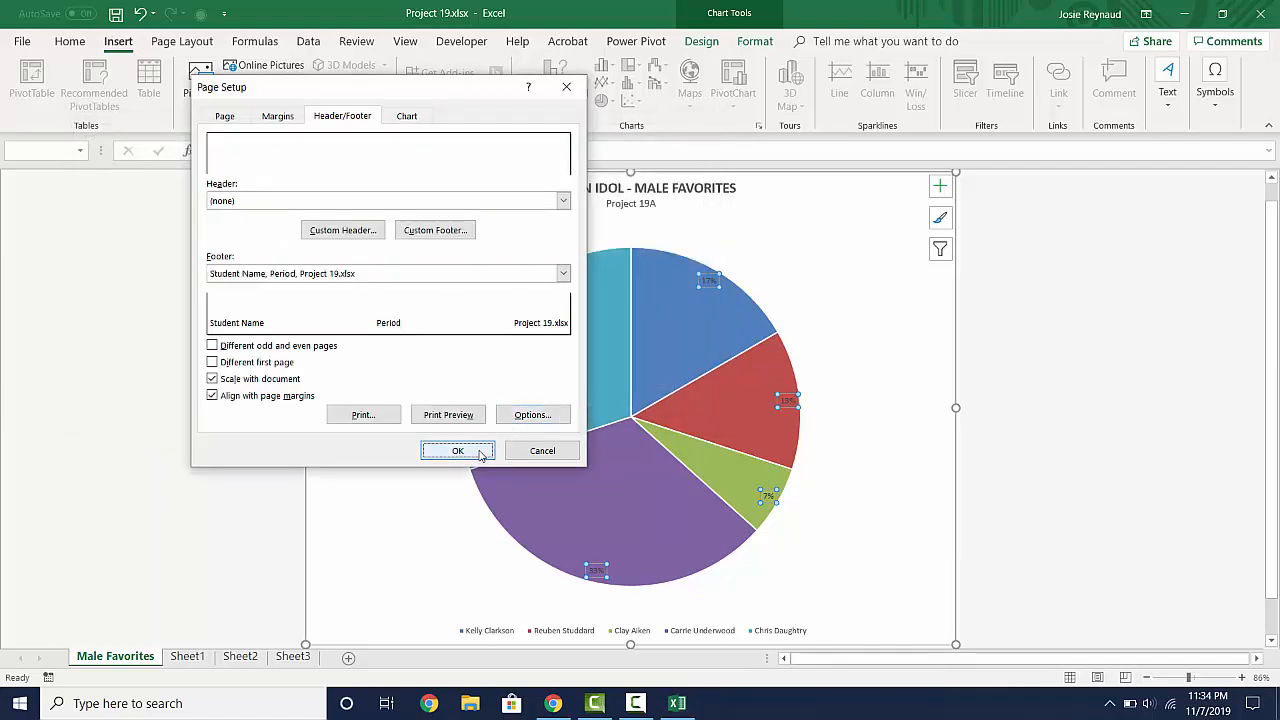
- Check the chart sheet and its footer in the print preview, and return to the workbook
{"action": "mouse_move", "coordinate": [479, 455]}
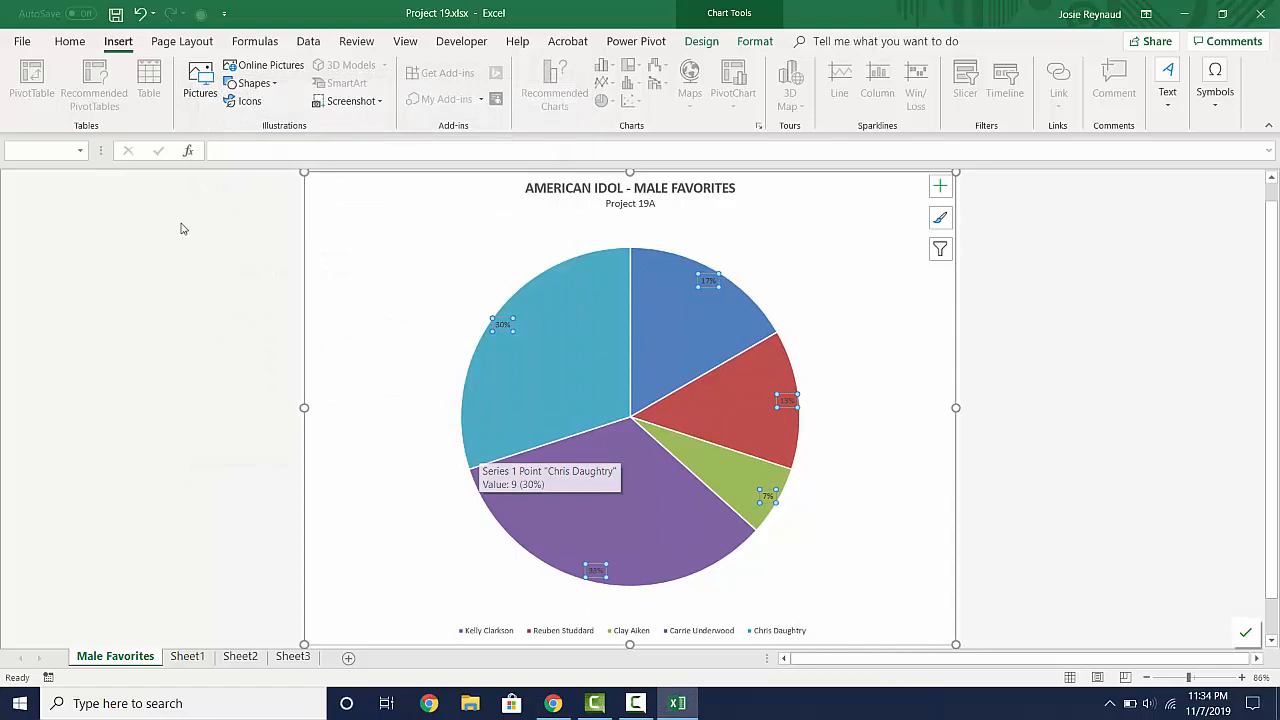
{"action": "left_click", "coordinate": [22, 41]}
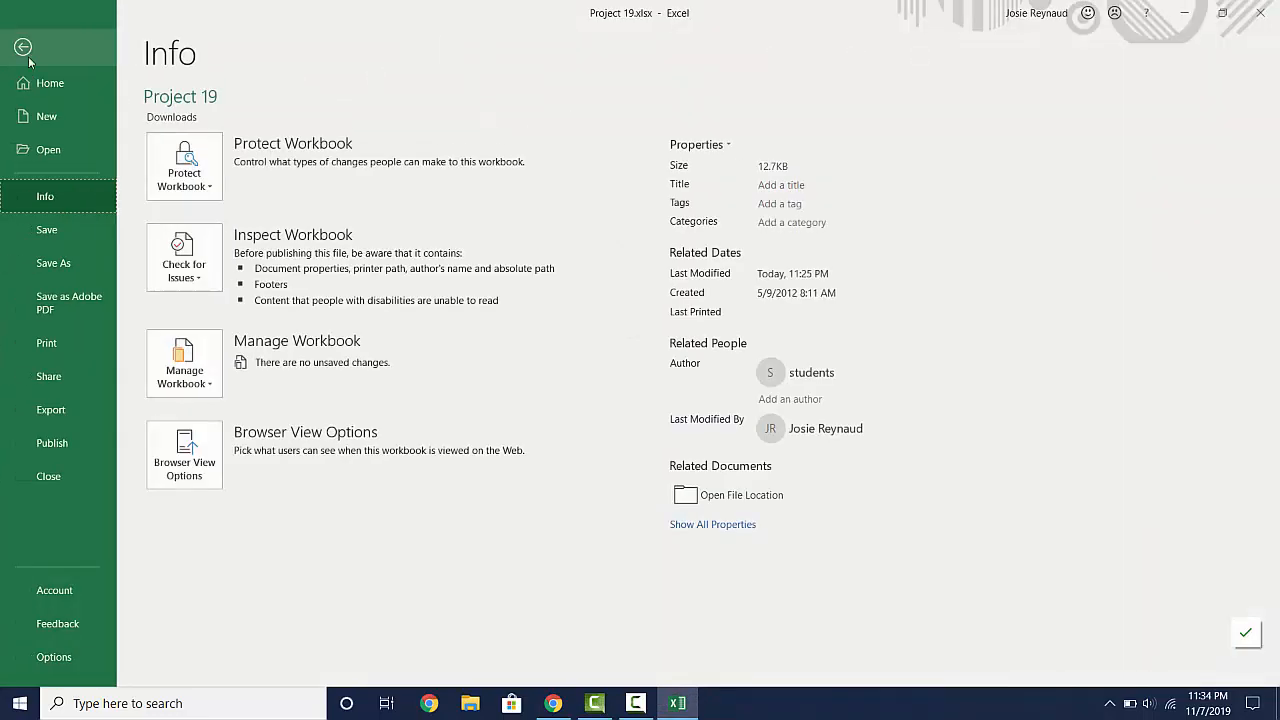
{"action": "left_click", "coordinate": [49, 342]}
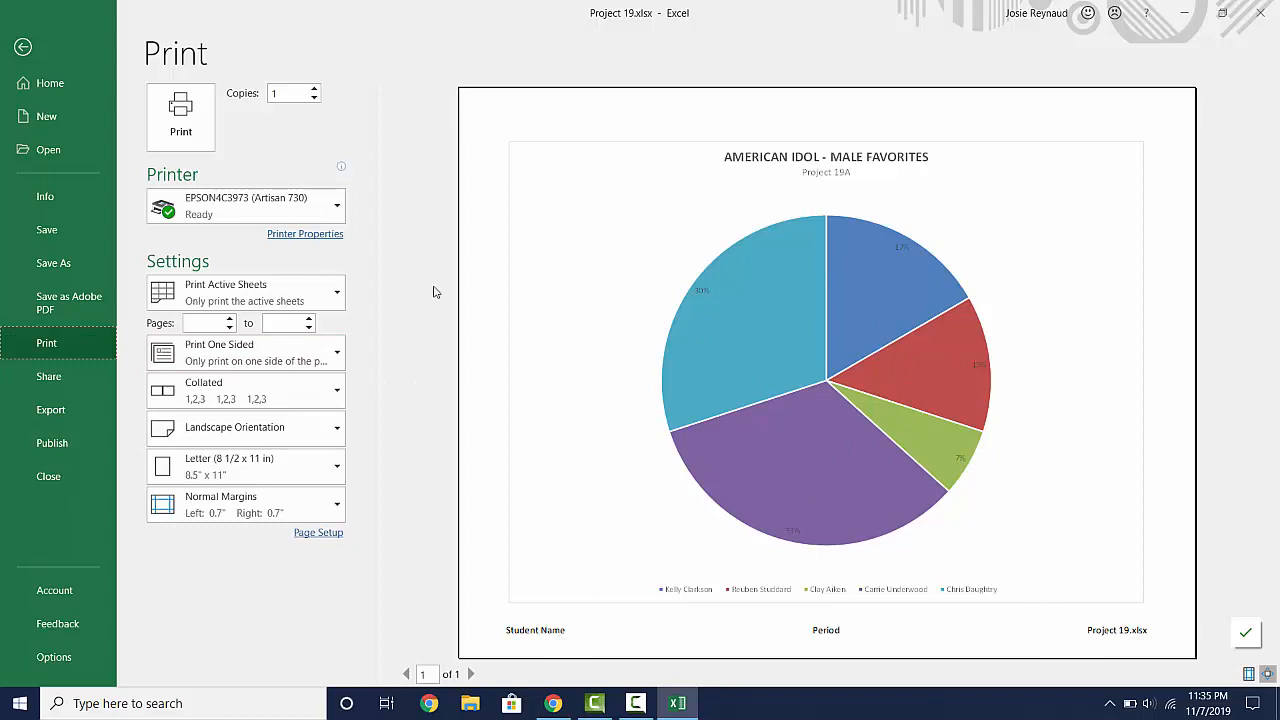
{"action": "left_click", "coordinate": [23, 48]}
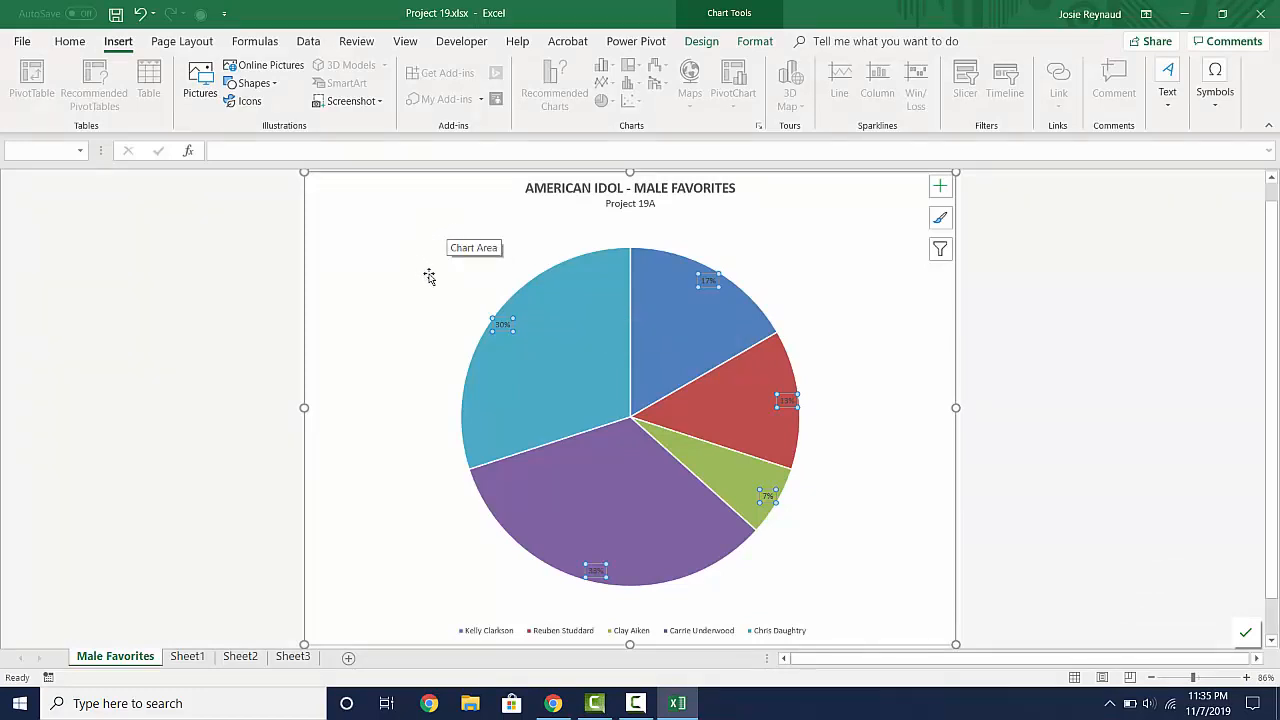
- Save the workbook under the new name "Project 19A" in the Excel folder
{"action": "left_click", "coordinate": [24, 41]}
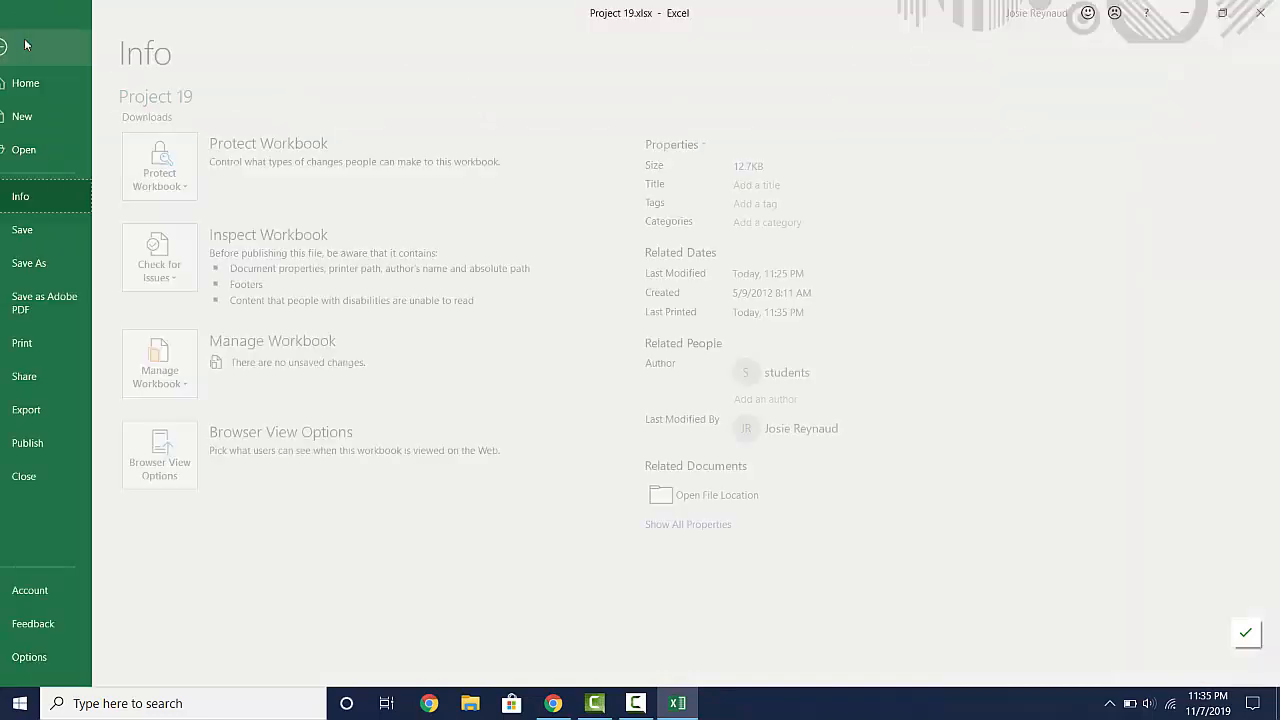
{"action": "left_click", "coordinate": [50, 262]}
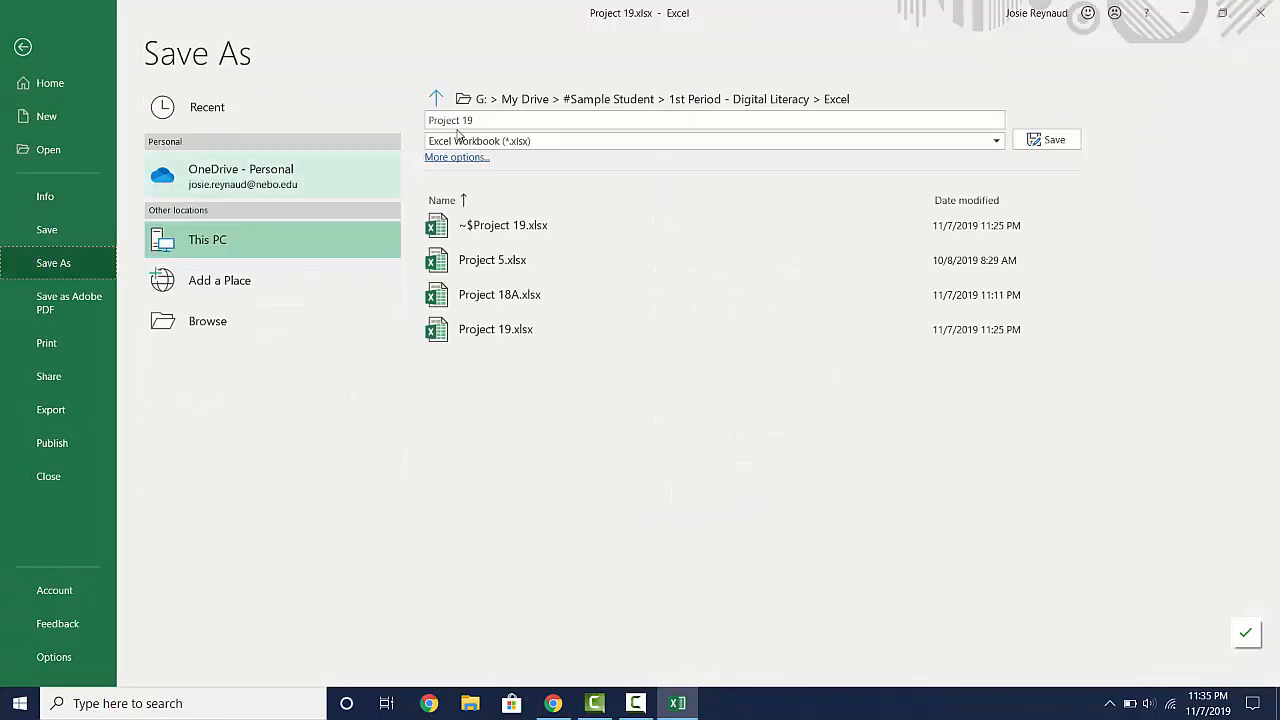
{"action": "left_click", "coordinate": [492, 115]}
{"action": "left_click", "coordinate": [492, 115]}
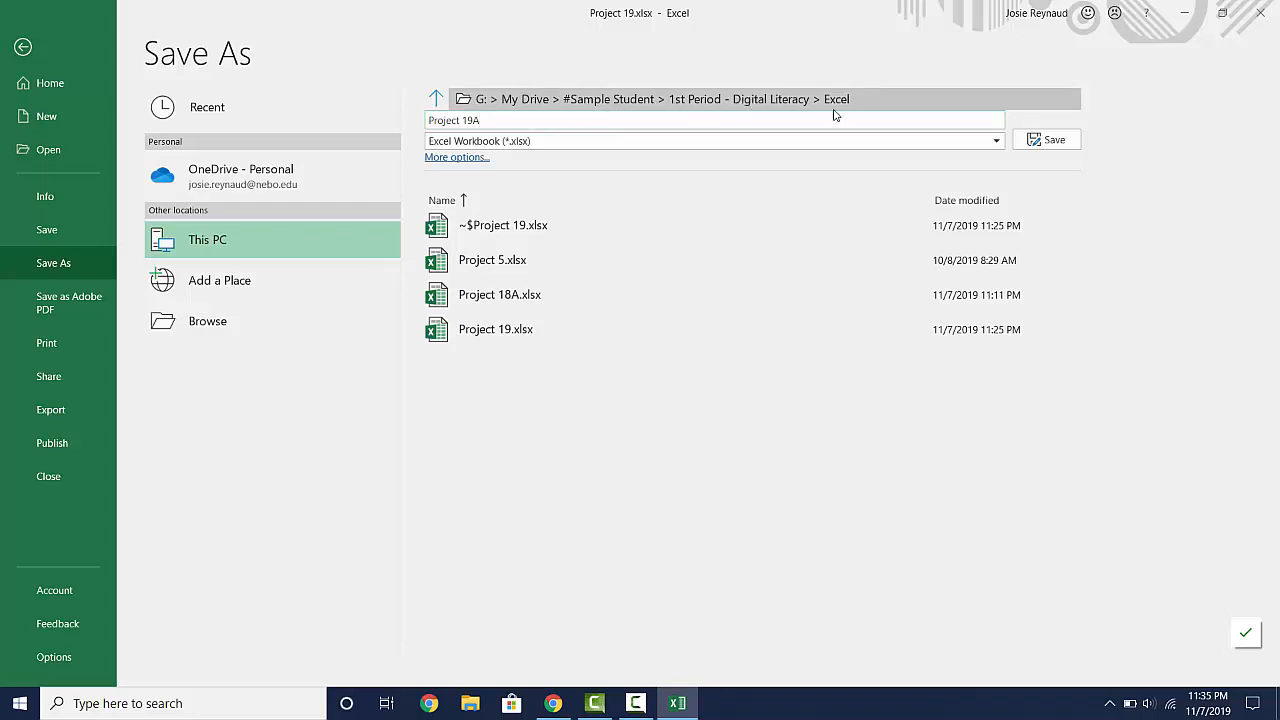
{"action": "left_click", "coordinate": [1050, 145]}
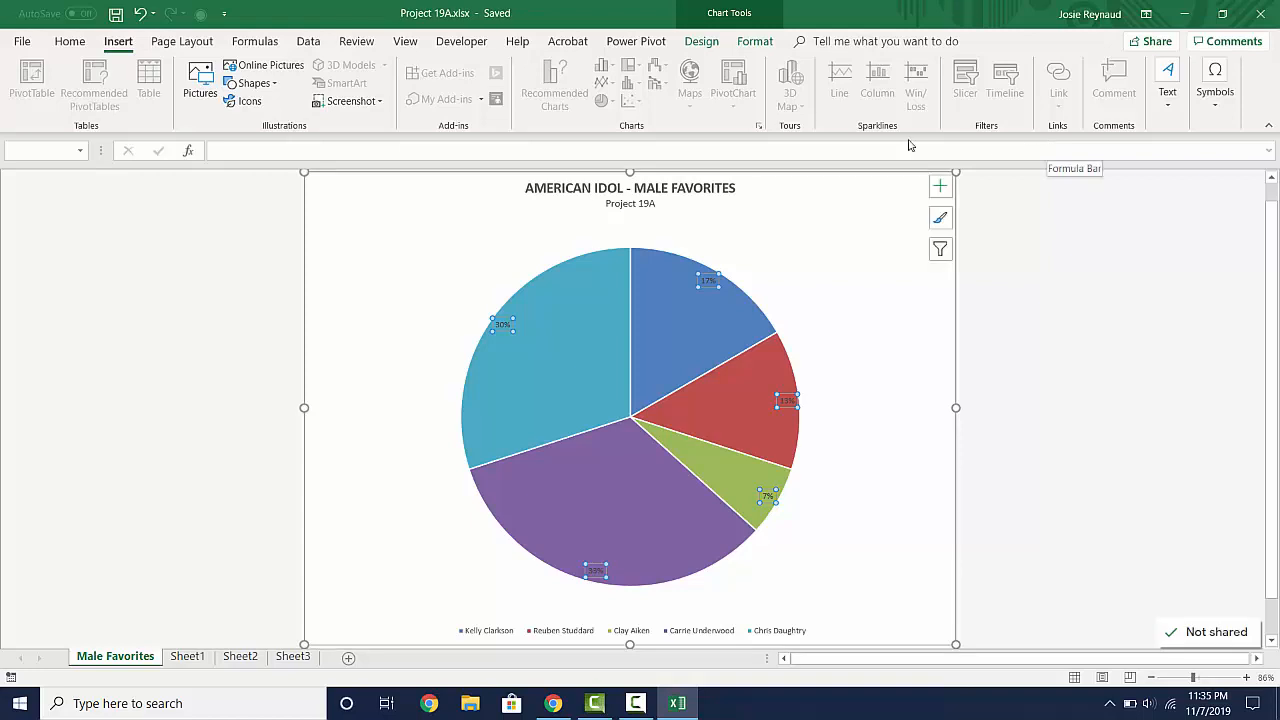
- Export the Male Favorites chart sheet as the PDF "Project 19A.pdf" in the Excel folder
{"action": "left_click", "coordinate": [22, 41]}
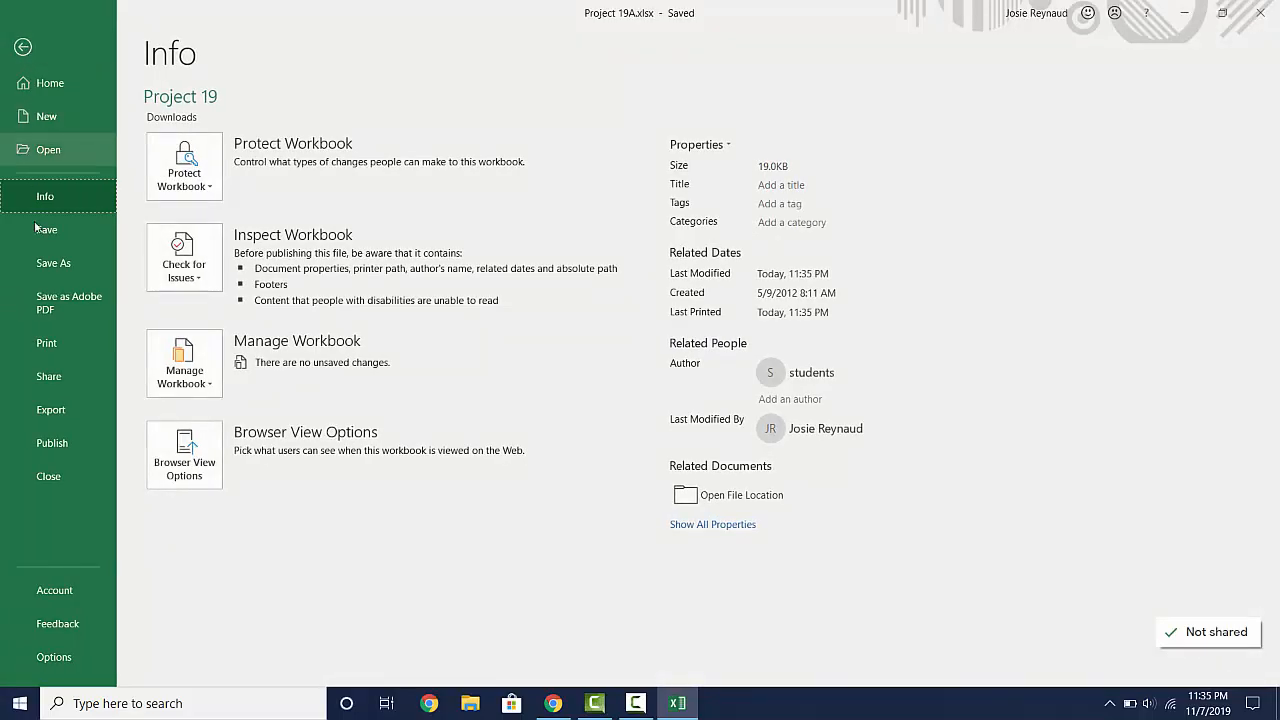
{"action": "left_click", "coordinate": [44, 410]}
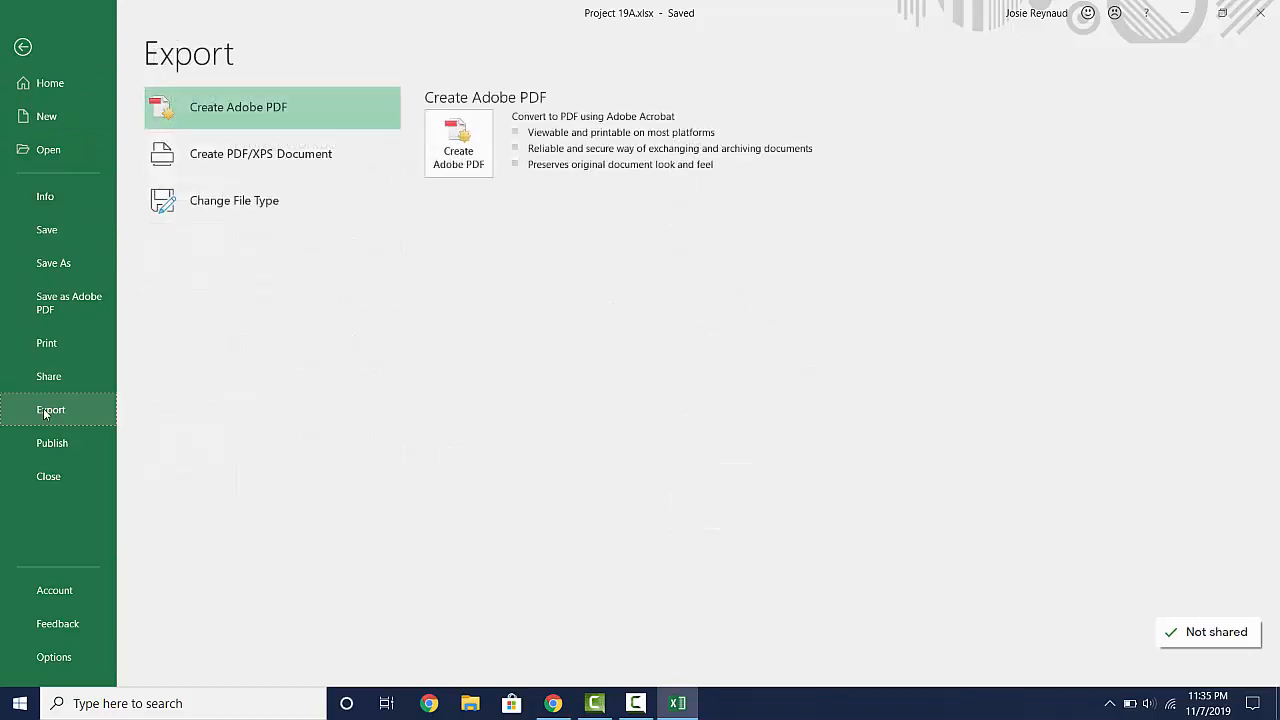
{"action": "left_click", "coordinate": [233, 156]}
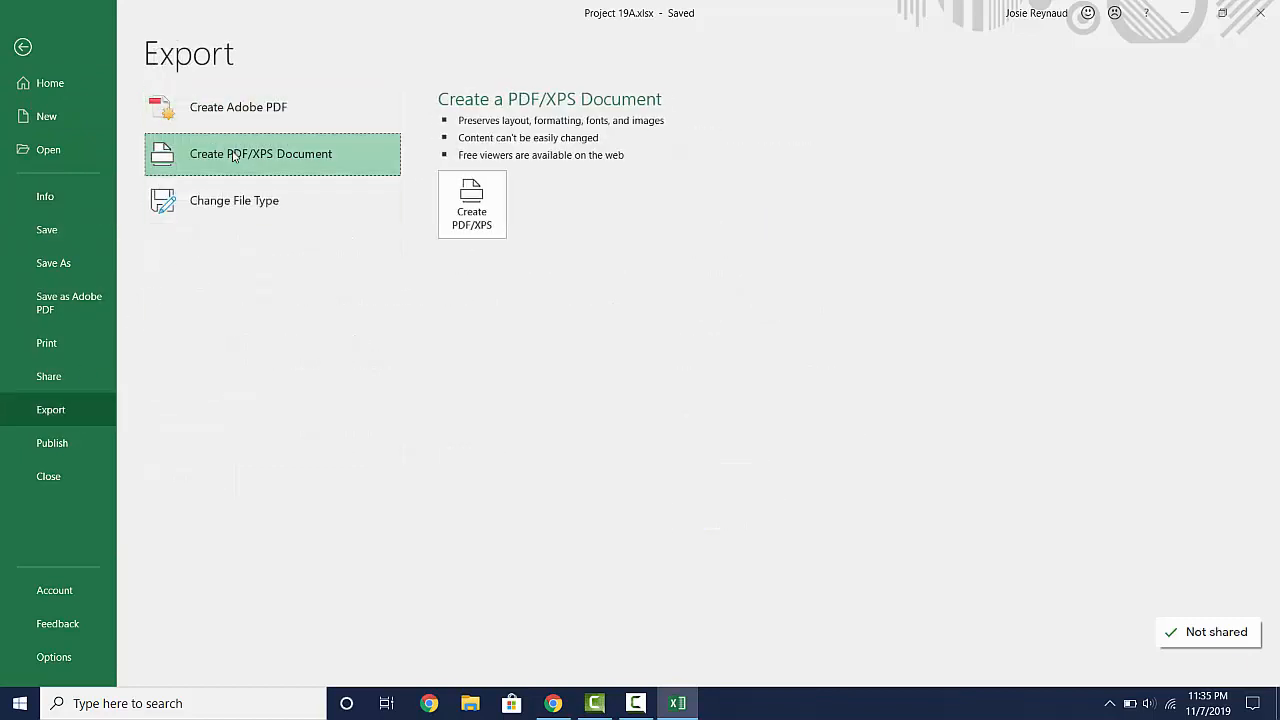
{"action": "left_click", "coordinate": [464, 222]}
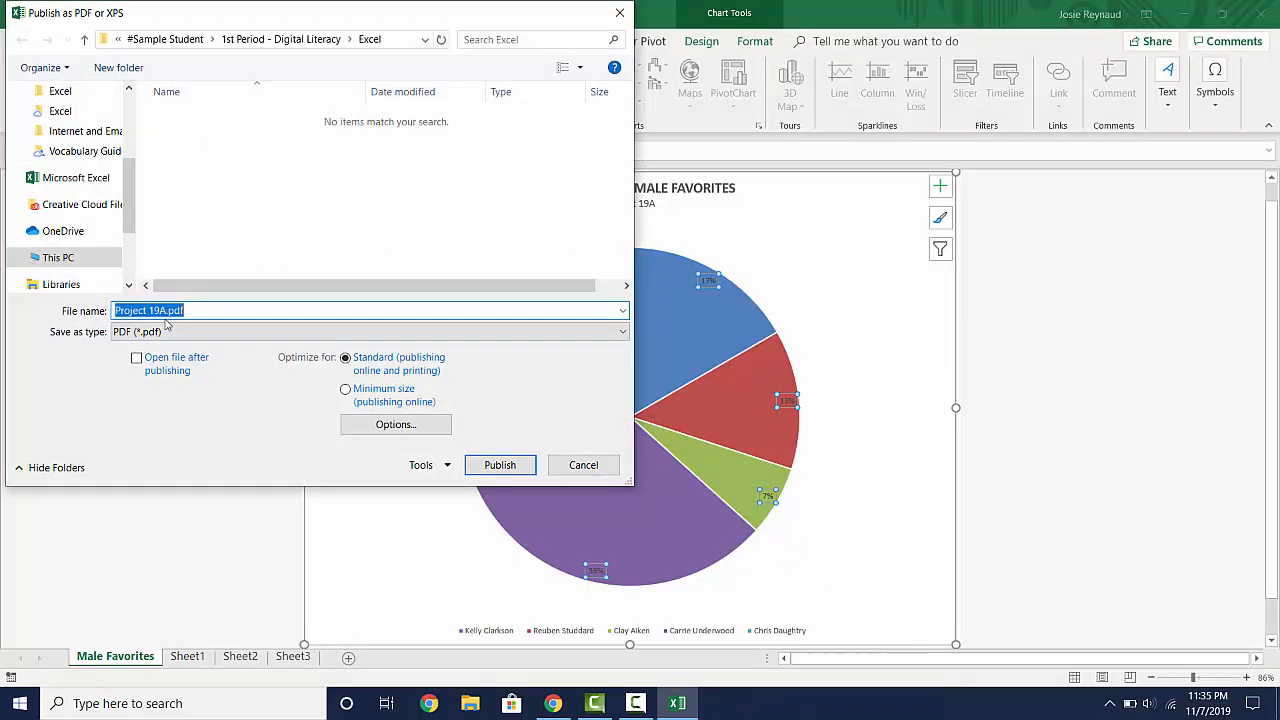
{"action": "left_click", "coordinate": [499, 466]}
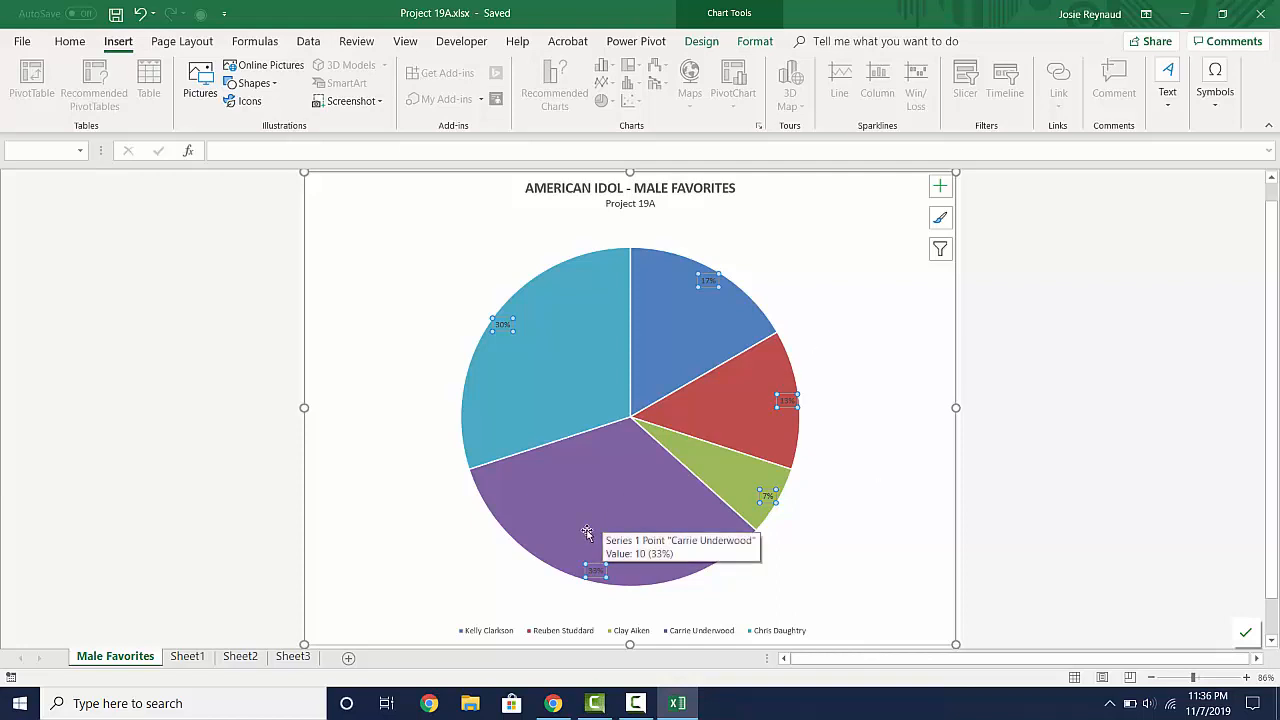
- In File Explorer, check the saved files in My Drive > #Sample Student > 1st Period - Digital Literacy > Excel, and close the window
{"action": "left_click", "coordinate": [474, 706]}
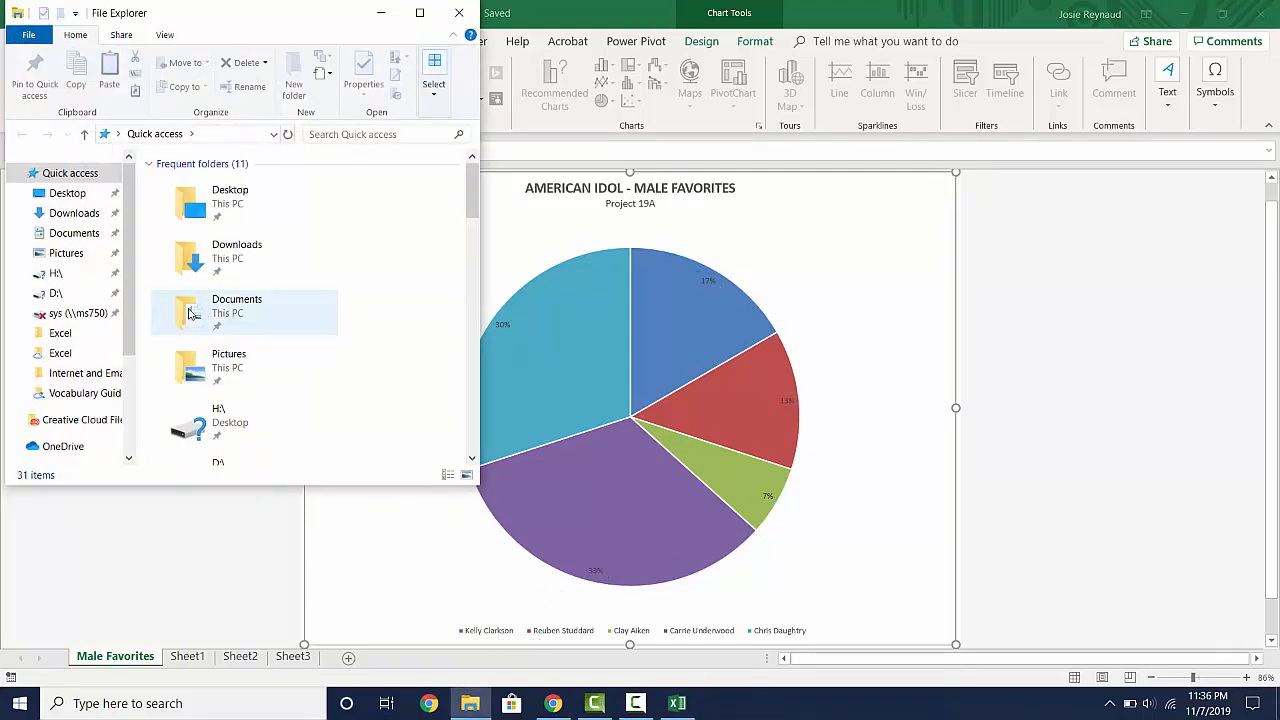
{"action": "left_click", "coordinate": [110, 316]}
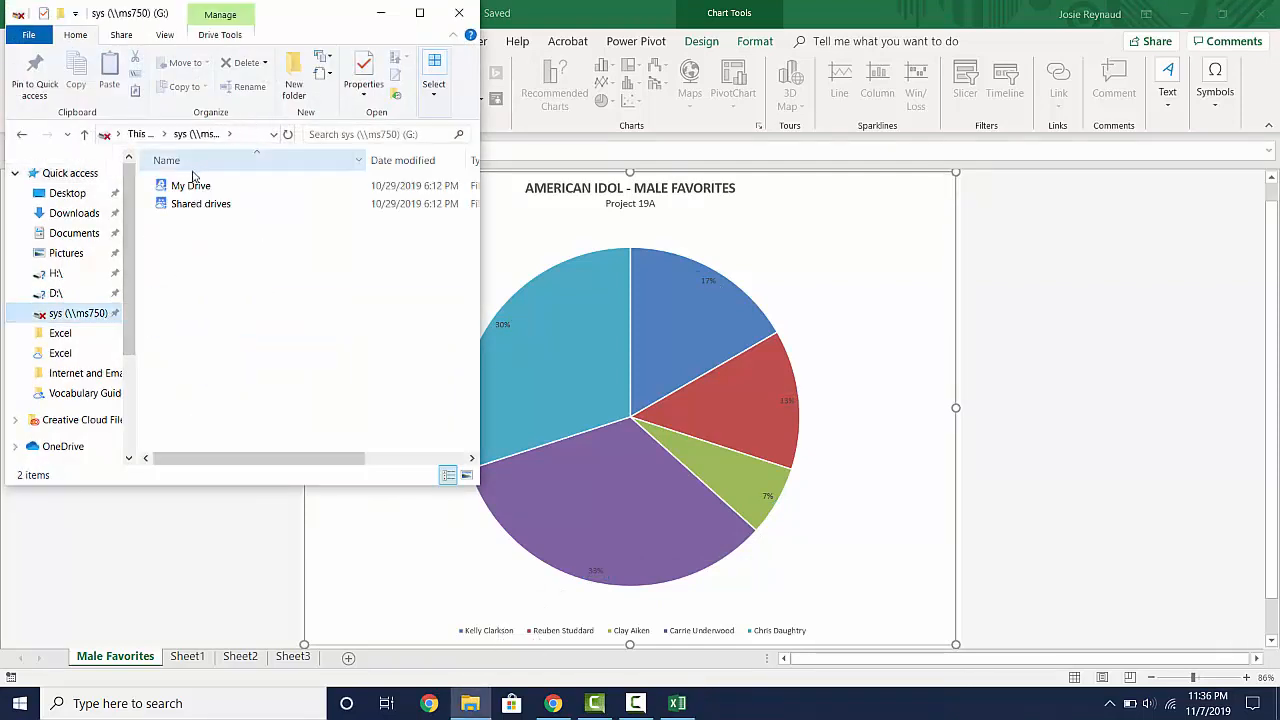
{"action": "left_click", "coordinate": [188, 187]}
{"action": "double_click", "coordinate": [188, 187]}
{"action": "double_click", "coordinate": [184, 199]}
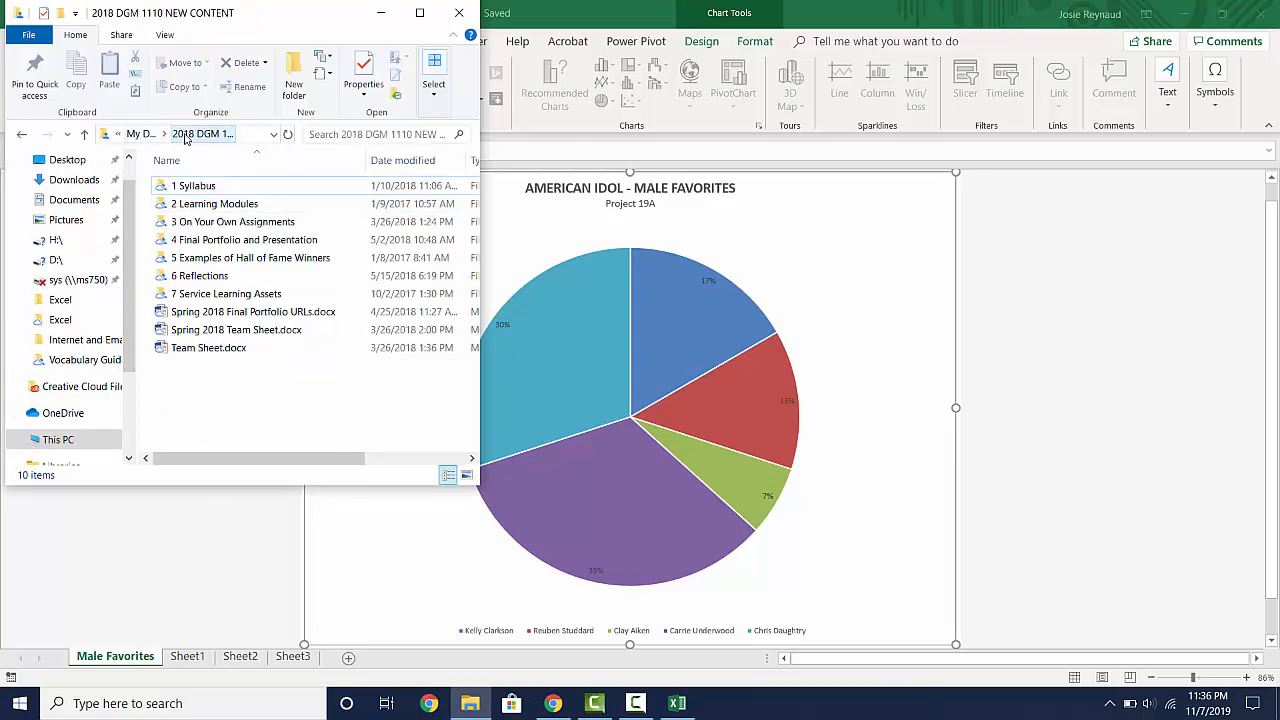
{"action": "left_click", "coordinate": [152, 136]}
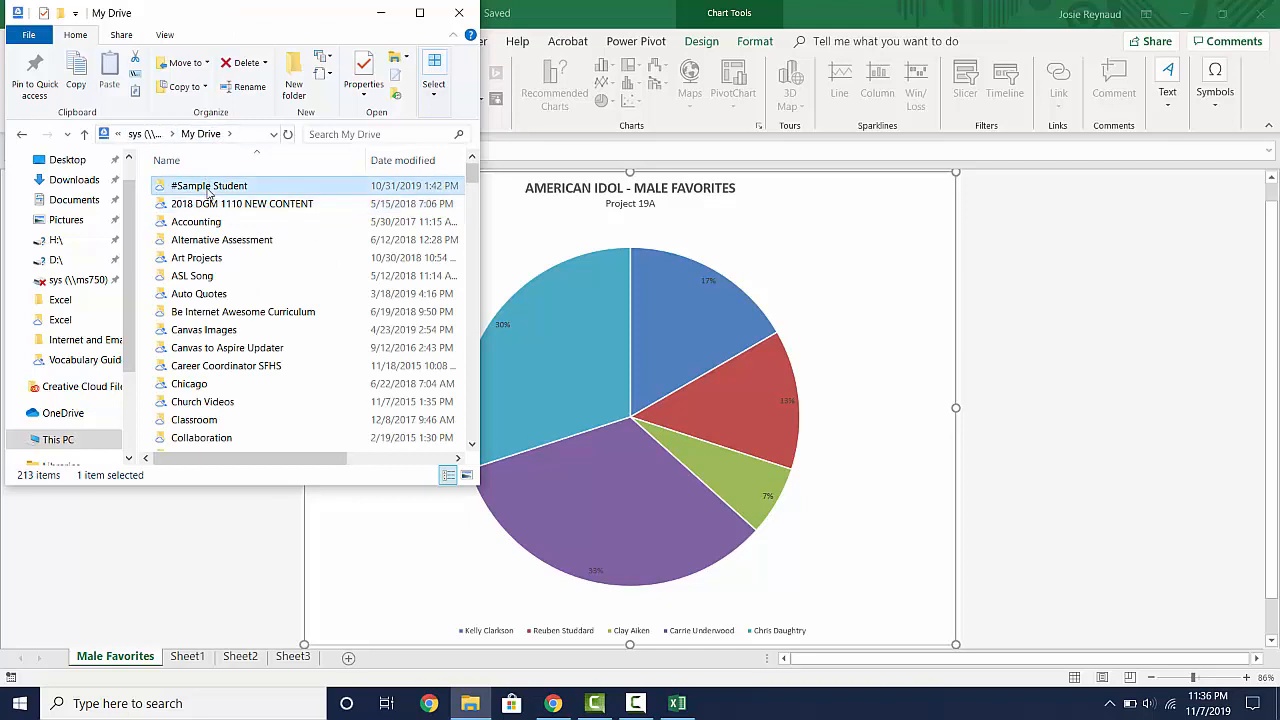
{"action": "double_click", "coordinate": [207, 186]}
{"action": "double_click", "coordinate": [207, 188]}
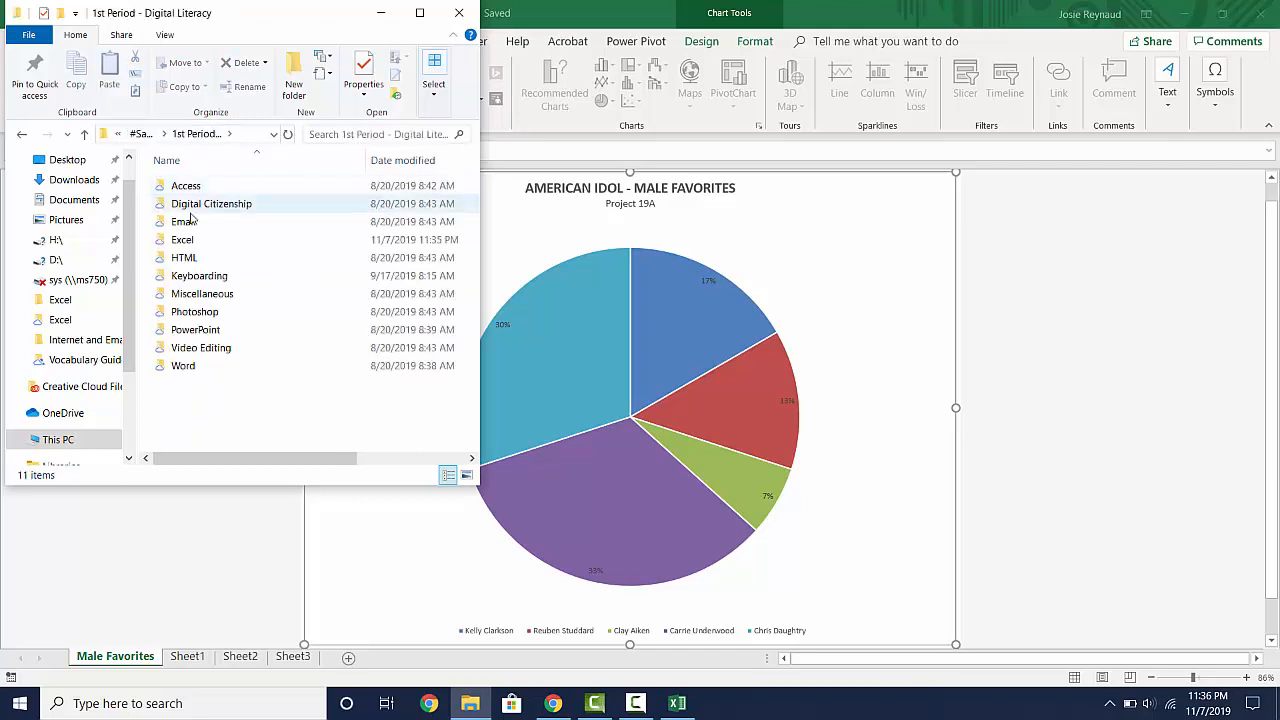
{"action": "double_click", "coordinate": [185, 236]}
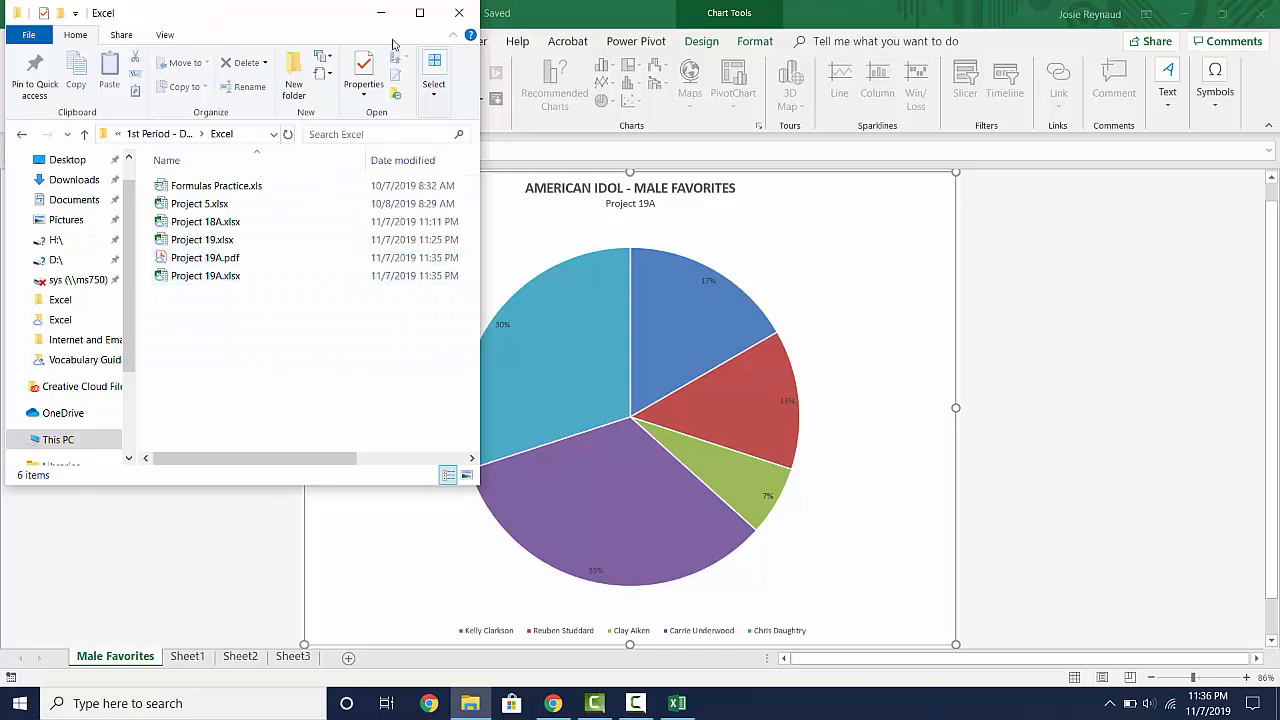
{"action": "left_click", "coordinate": [458, 13]}
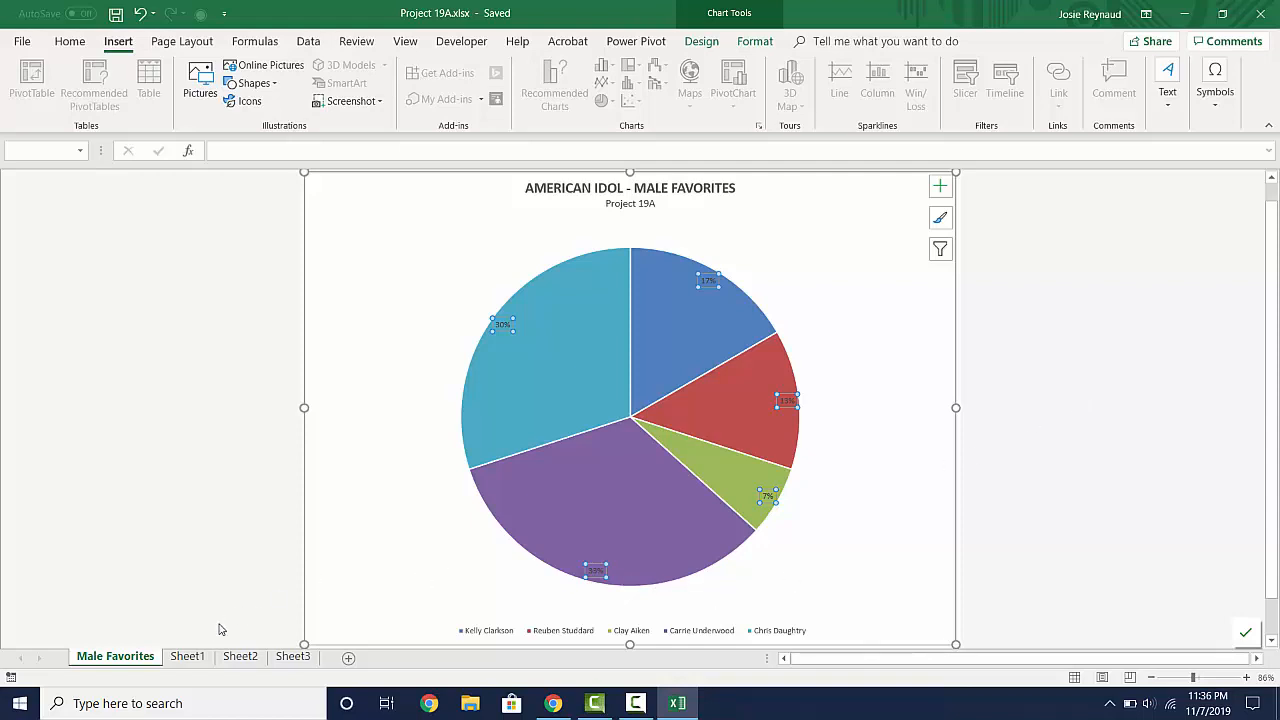
- On Sheet1, insert a 2-D pie chart from the contestant names in A5:A9 and the total votes in D5:D9
{"action": "left_click", "coordinate": [187, 657]}
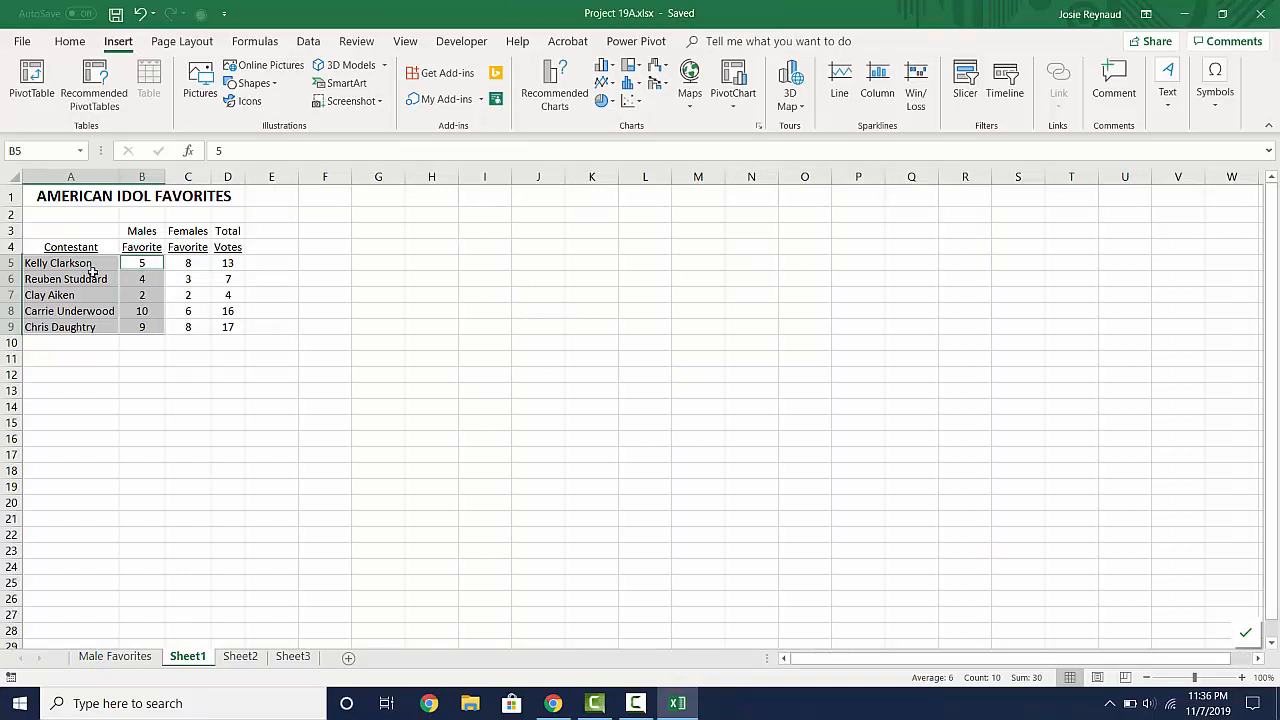
{"action": "left_click", "coordinate": [94, 342]}
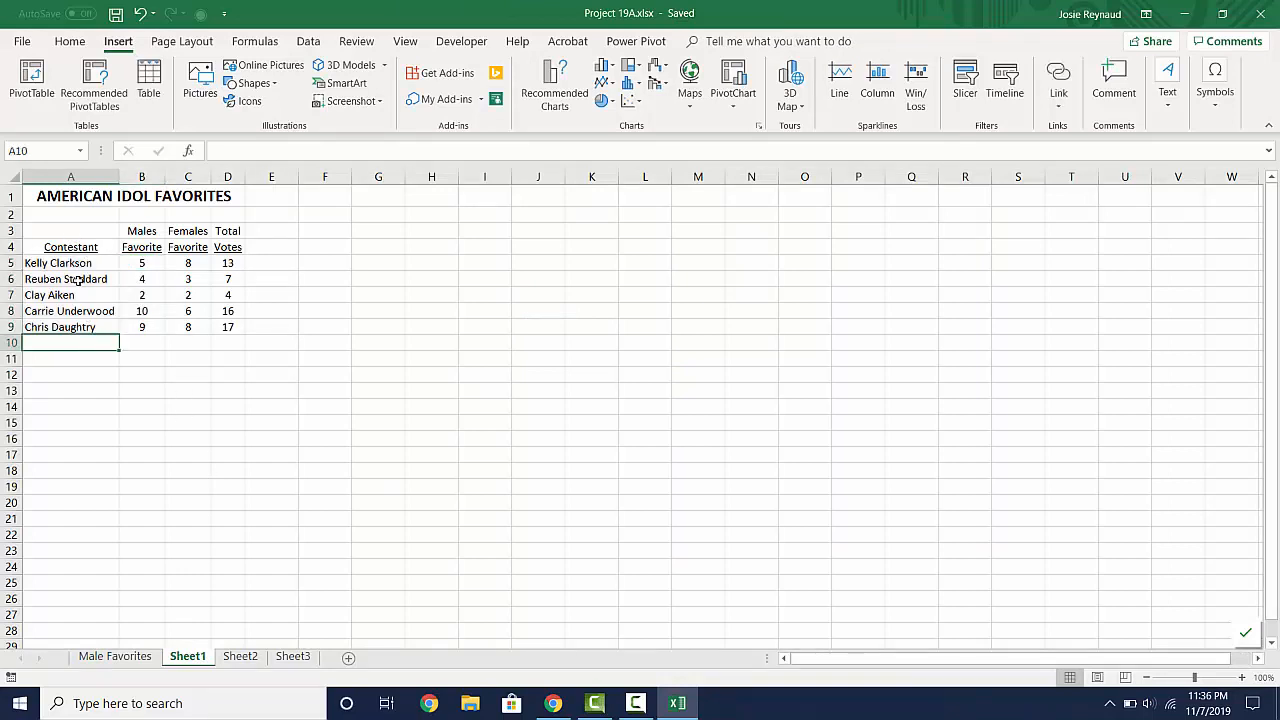
{"action": "left_click_drag", "start_coordinate": [69, 263], "coordinate": [66, 326]}
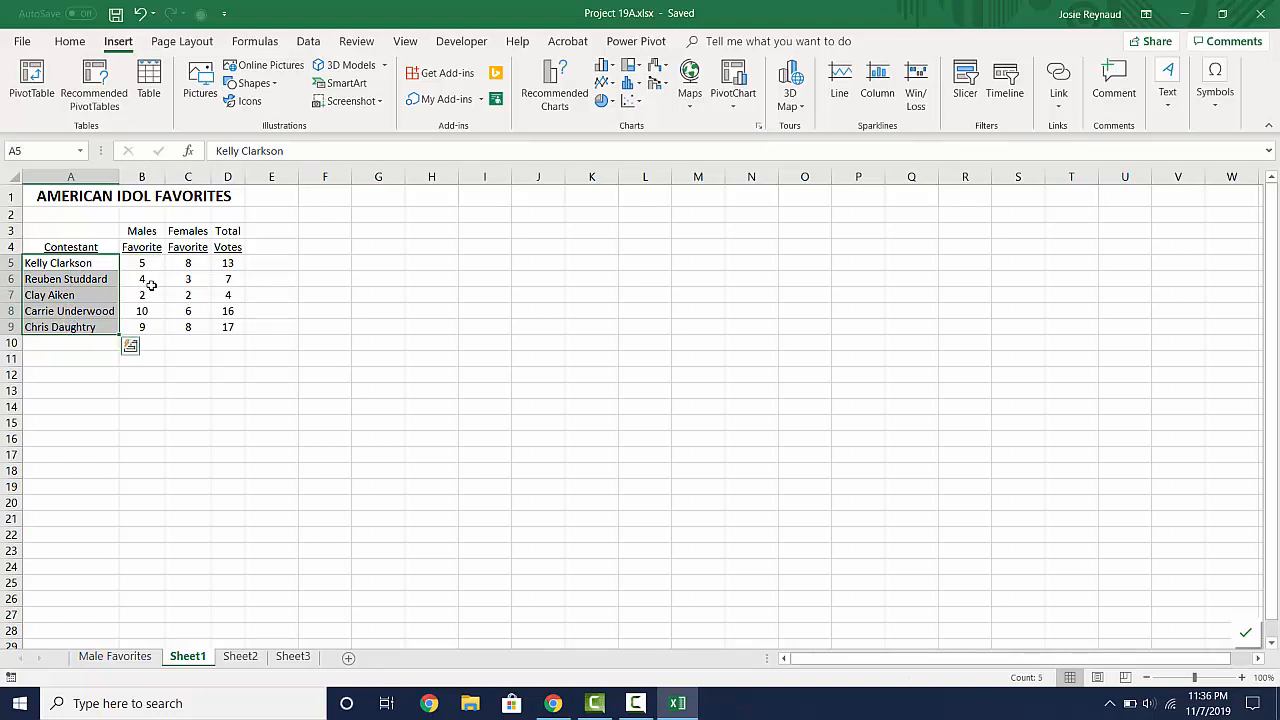
{"action": "left_click_drag", "start_coordinate": [228, 263], "coordinate": [227, 326]}
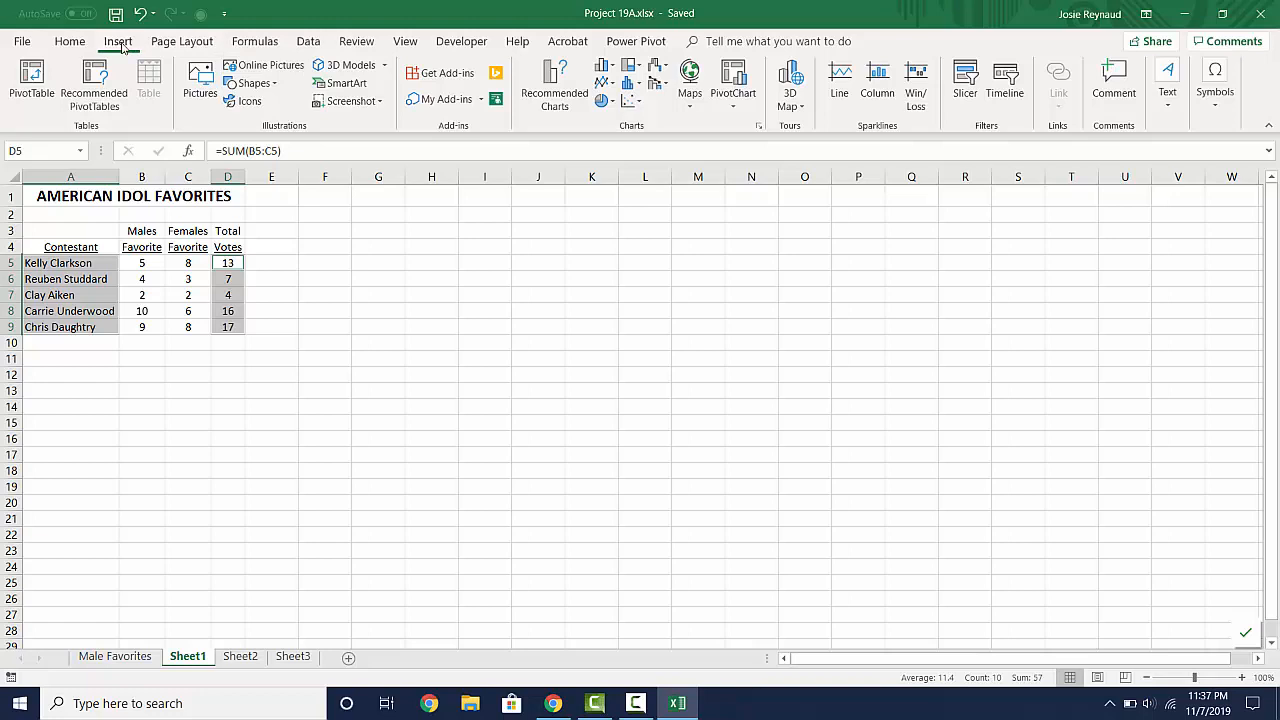
{"action": "left_click", "coordinate": [602, 103]}
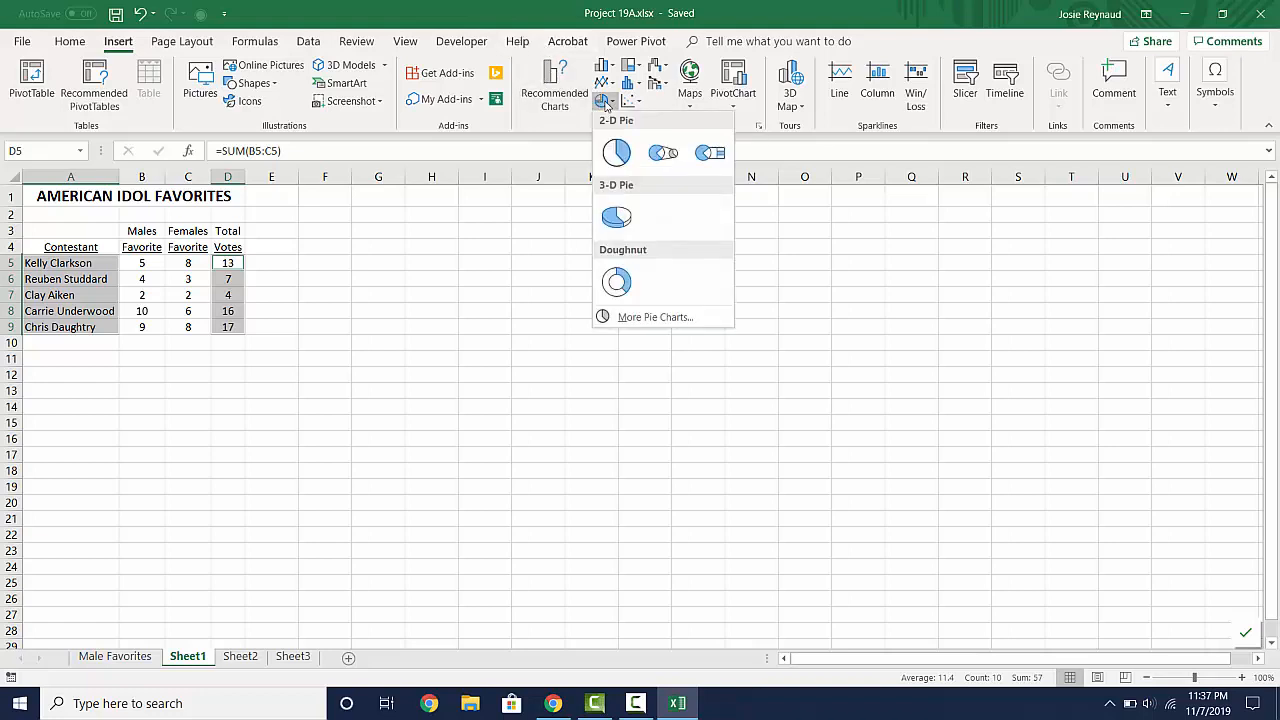
{"action": "left_click", "coordinate": [617, 153]}
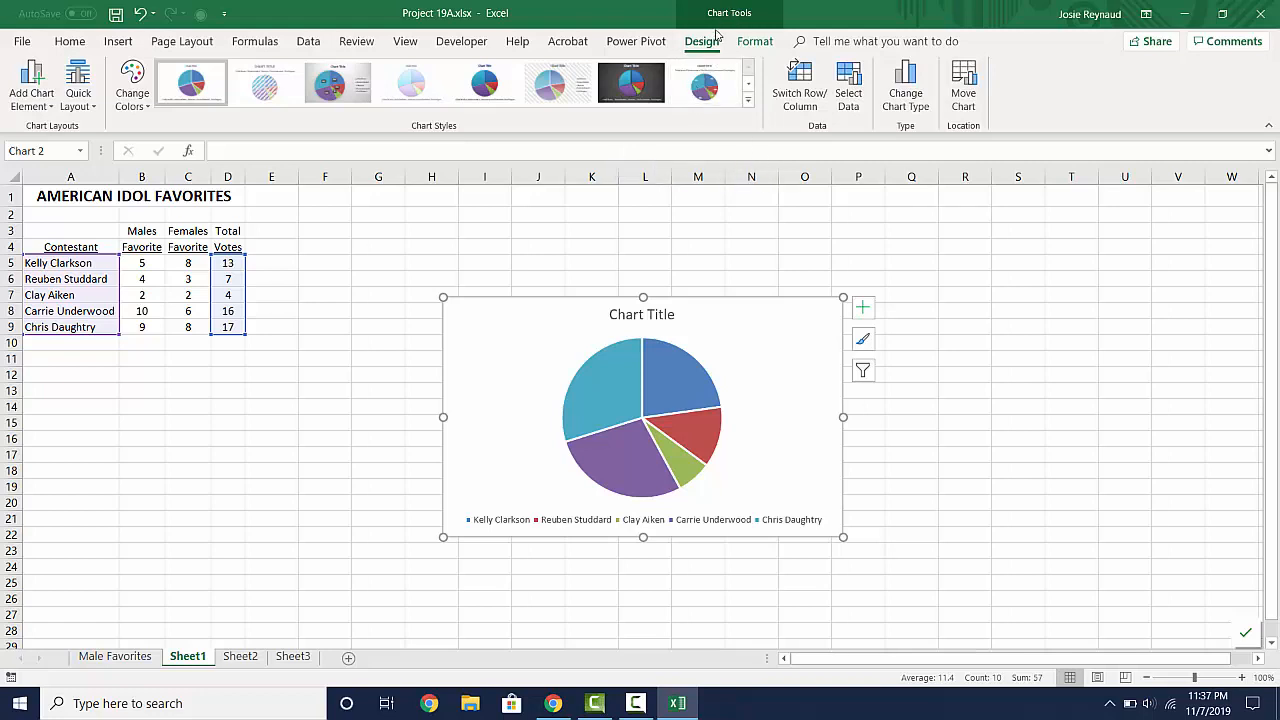
- Move the total votes pie chart to a new sheet named "Total Favorites"
{"action": "left_click", "coordinate": [975, 90]}
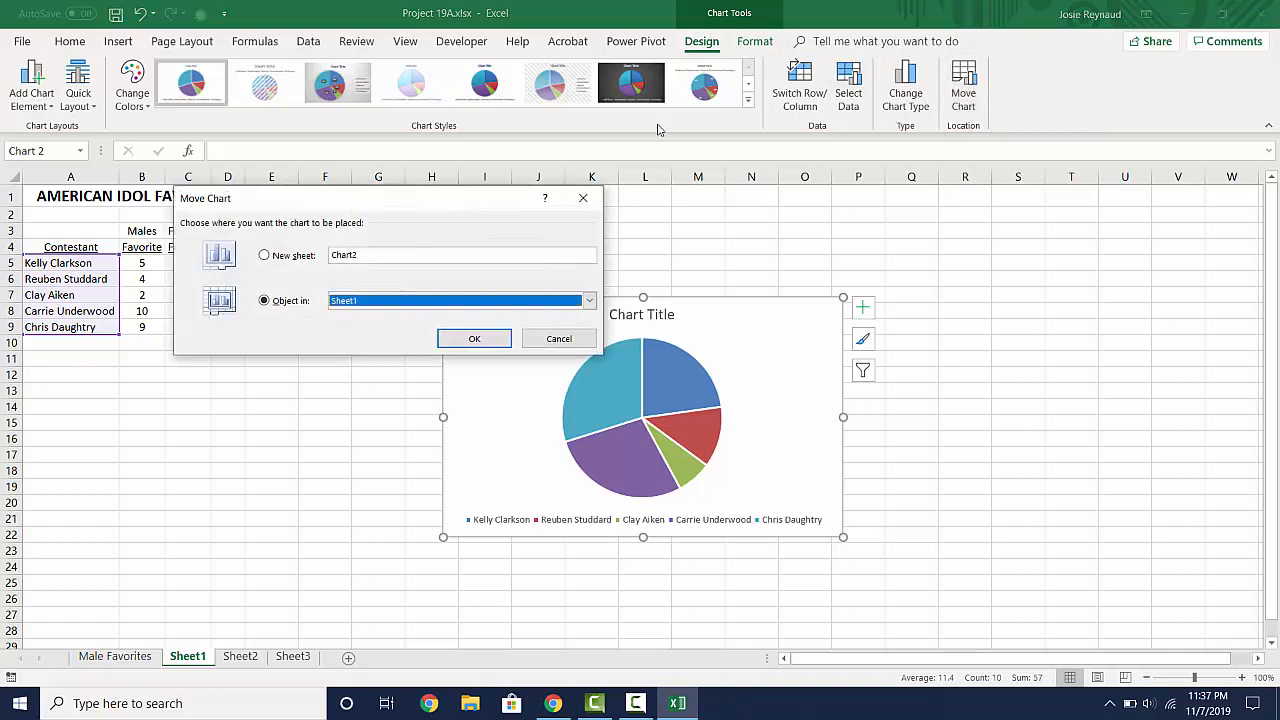
{"action": "left_click", "coordinate": [265, 256]}
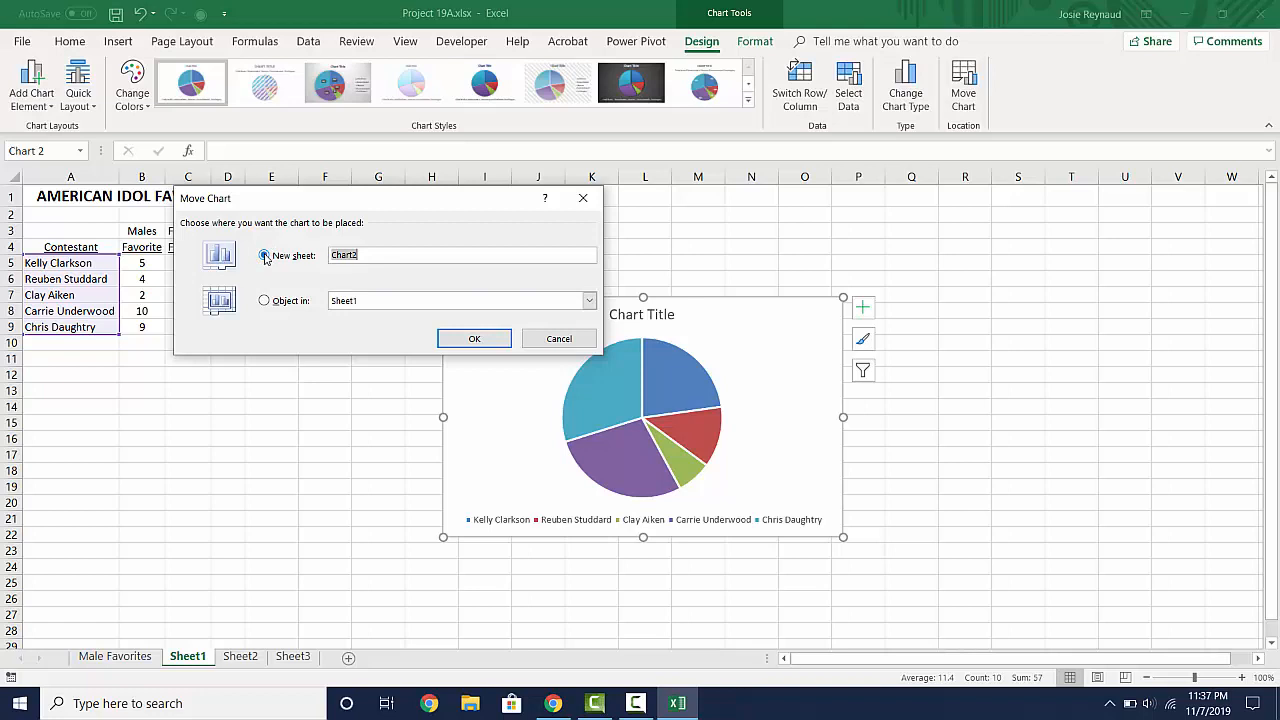
{"action": "type", "text": "Total Favorites"}
{"action": "key", "text": "Return"}
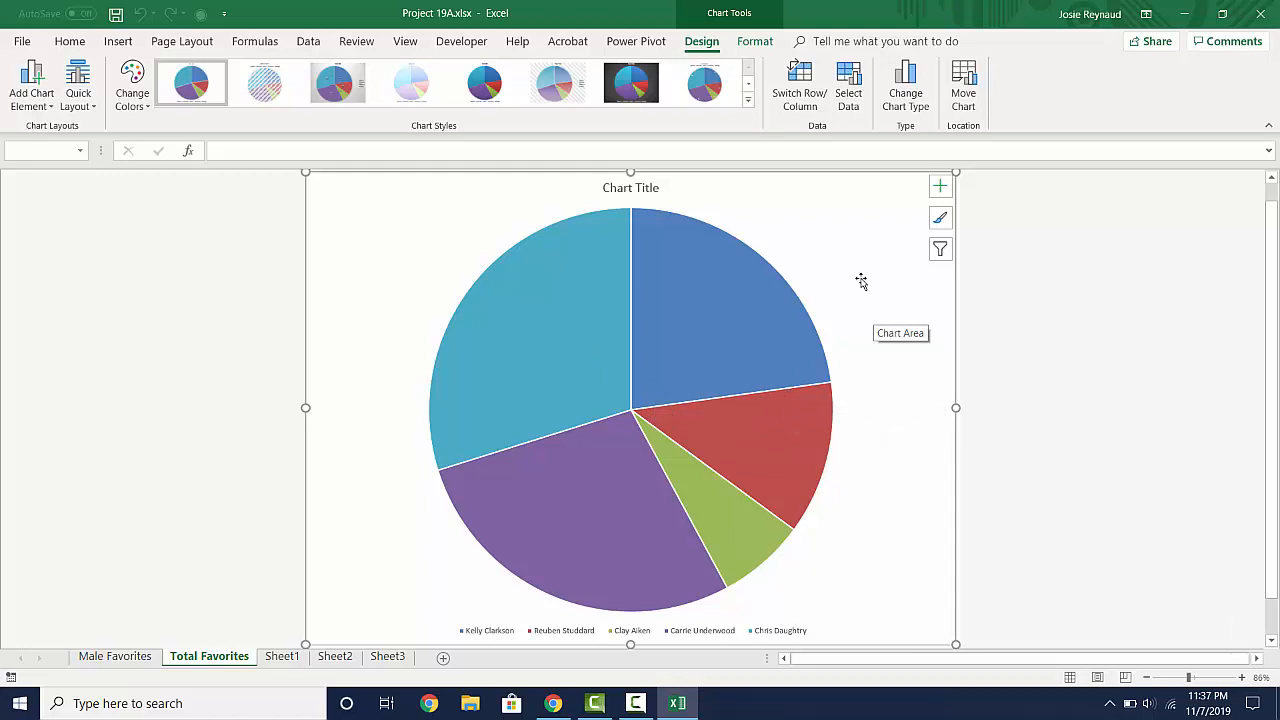
- Set the chart title to "AMERICAN IDOL - TOTAL FAVORITES" with "Project 19B" on a second line
{"action": "left_click", "coordinate": [648, 190]}
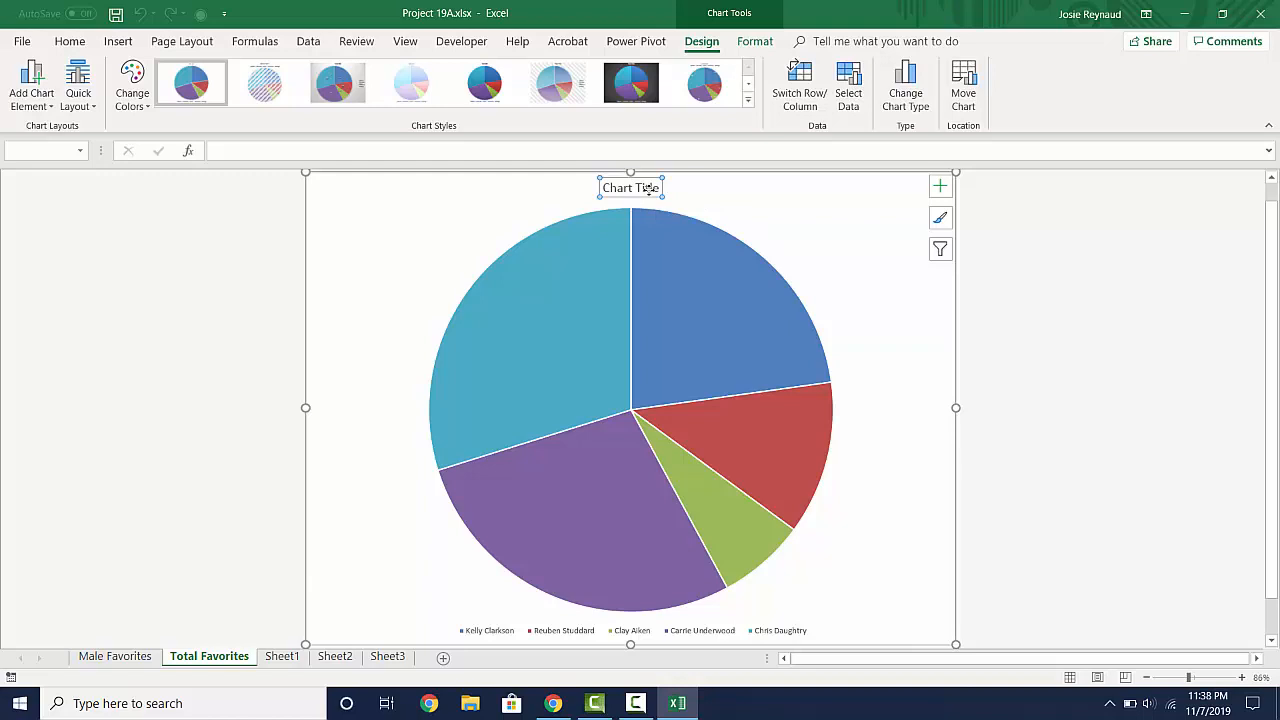
{"action": "type", "text": "AMERICAN IDOL -"}
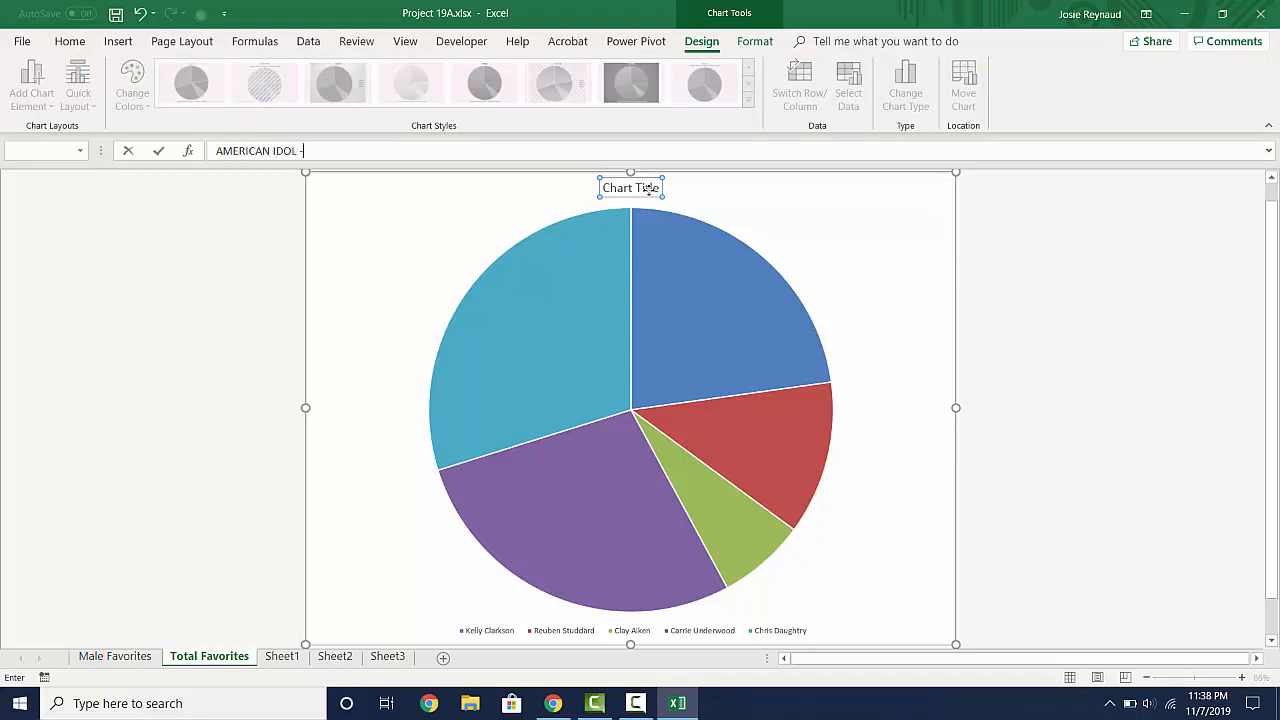
{"action": "type", "text": " TOTAL FAVORITES"}
{"action": "key", "text": "Return"}
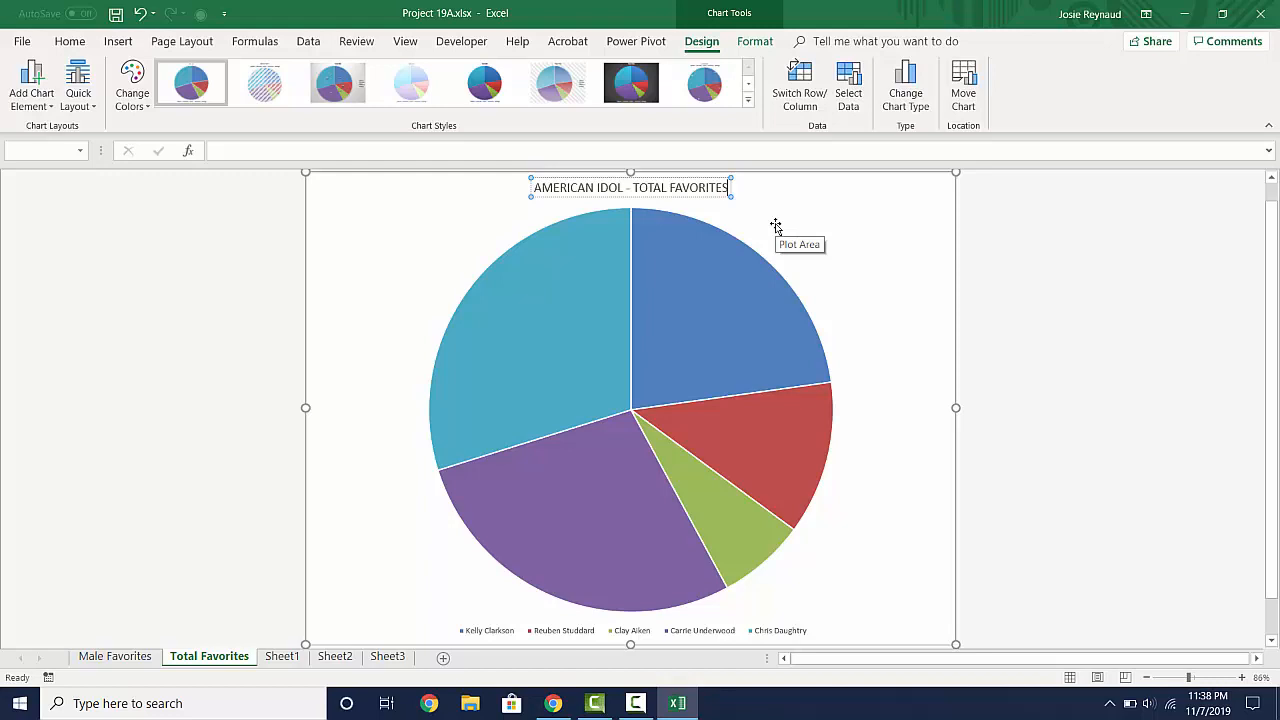
{"action": "key", "text": "Return"}
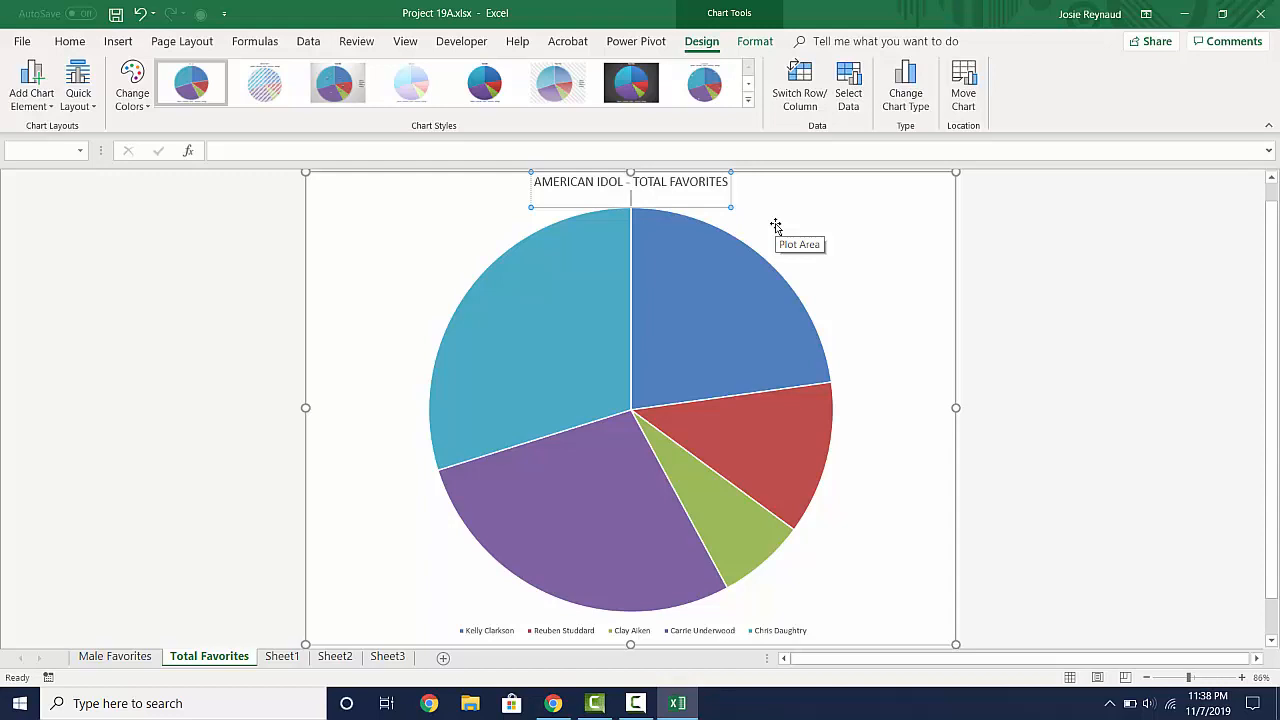
{"action": "type", "text": "Project 19B"}
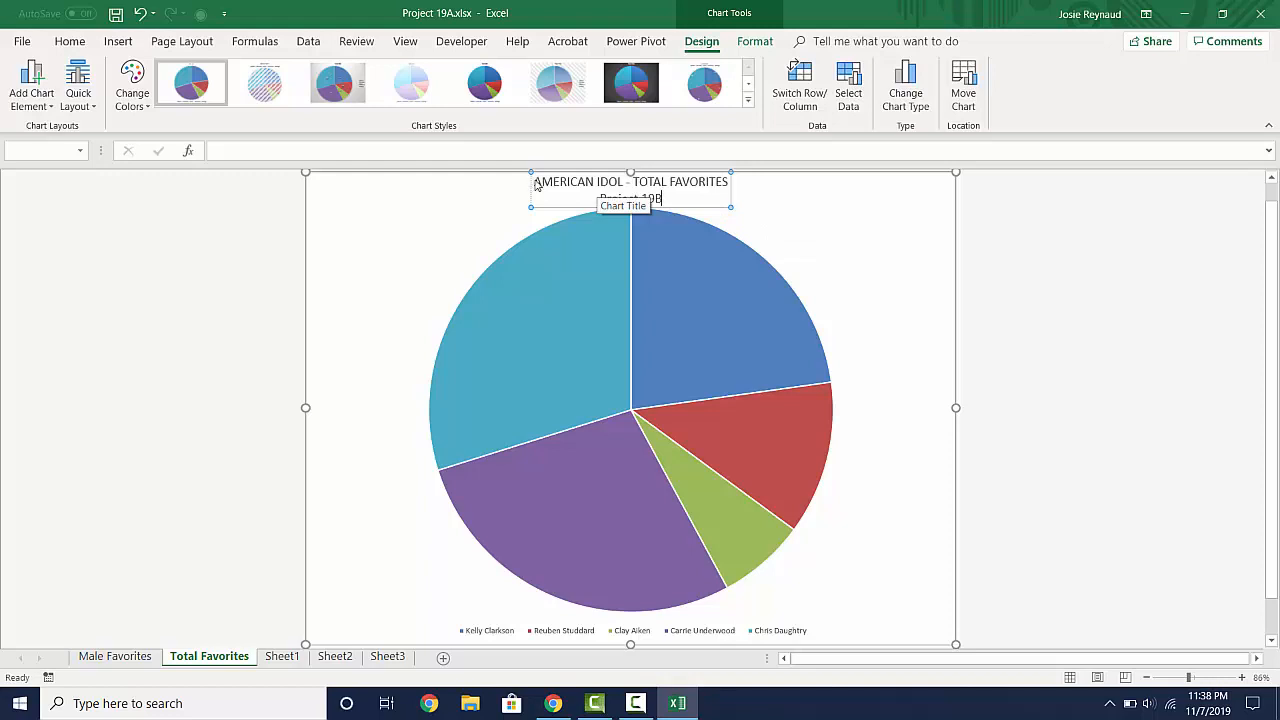
- Set the chart title's "Project 19B" line to size 11, and make the "AMERICAN IDOL - TOTAL FAVORITES" line bold at size 15
{"action": "triple_click", "coordinate": [631, 199]}
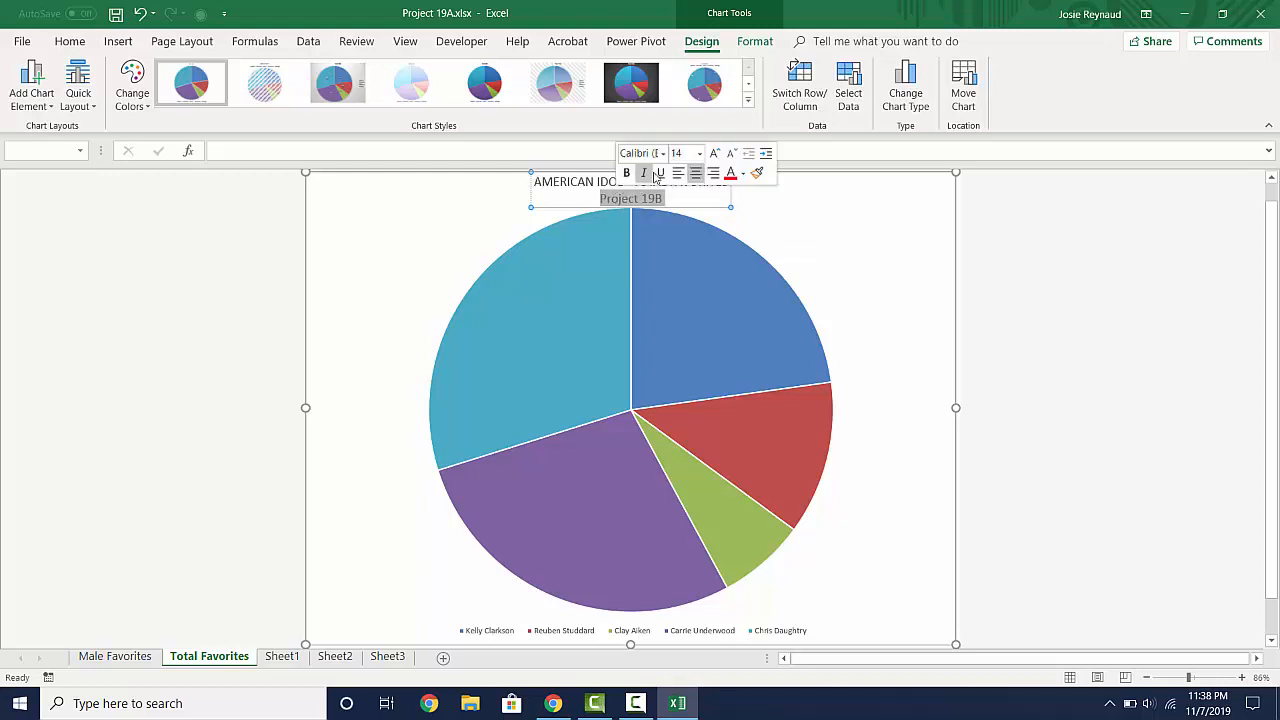
{"action": "left_click", "coordinate": [699, 156]}
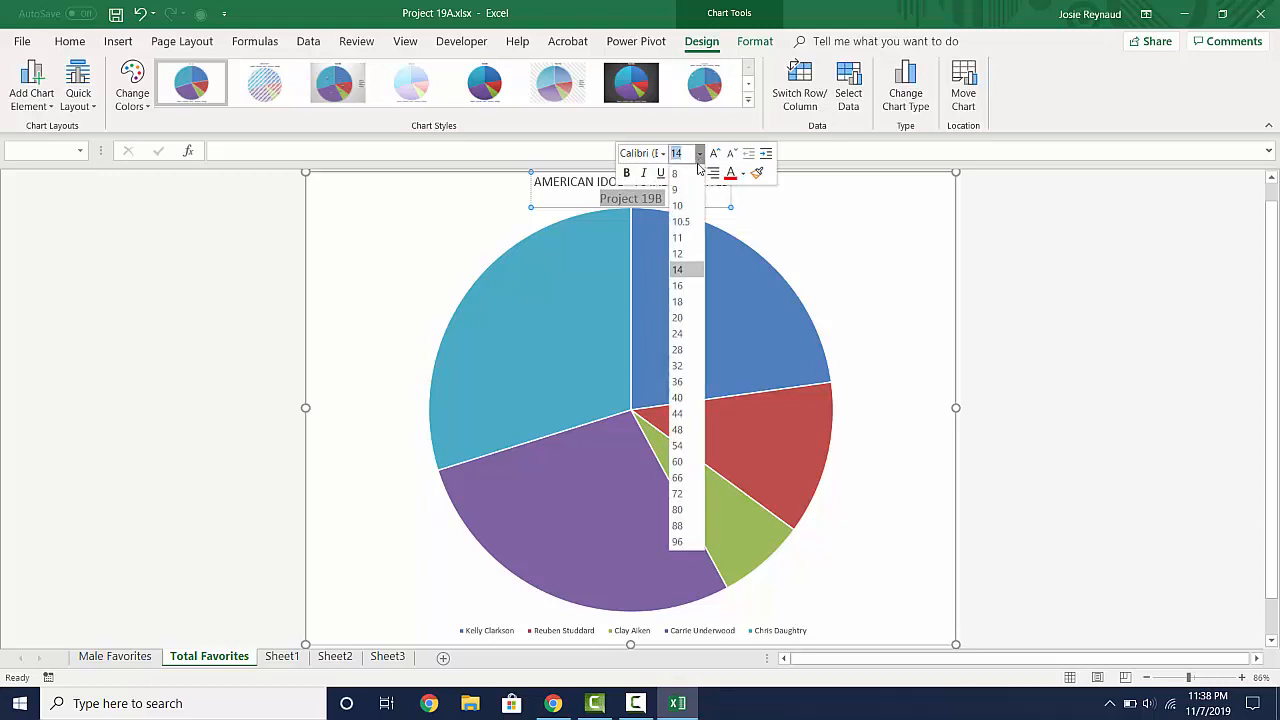
{"action": "left_click", "coordinate": [678, 237]}
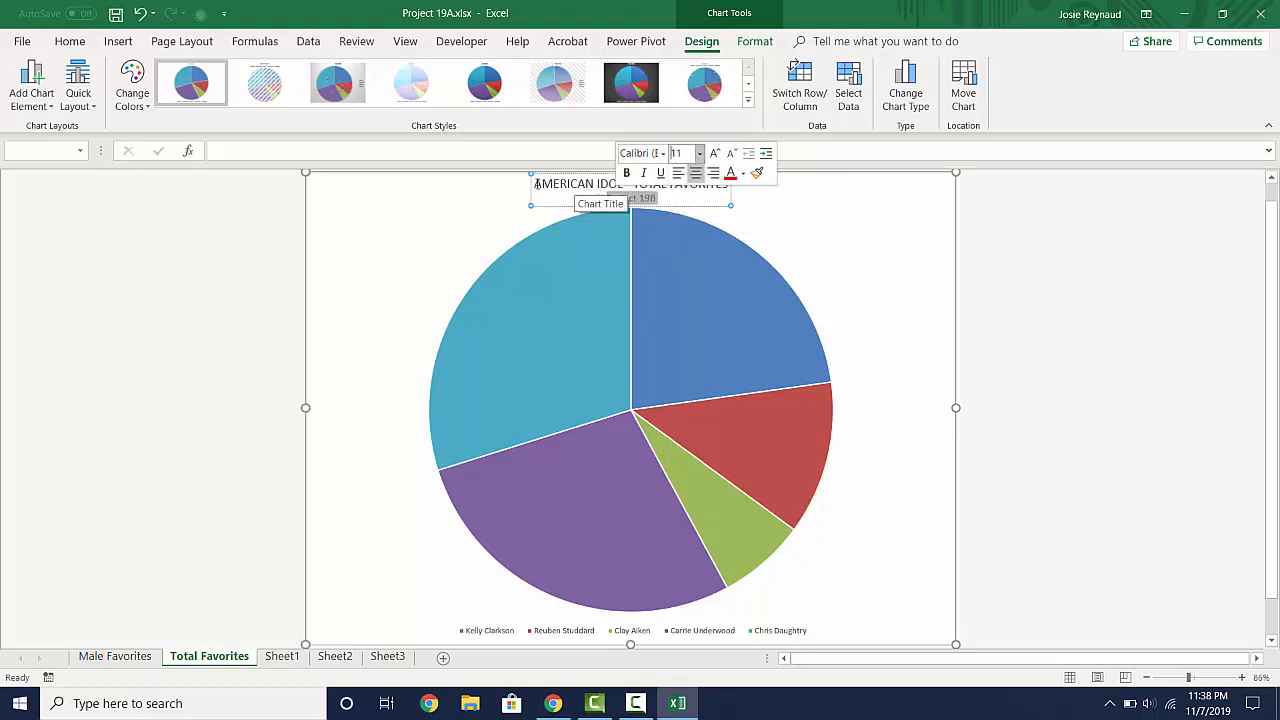
{"action": "left_click_drag", "start_coordinate": [536, 184], "coordinate": [705, 181]}
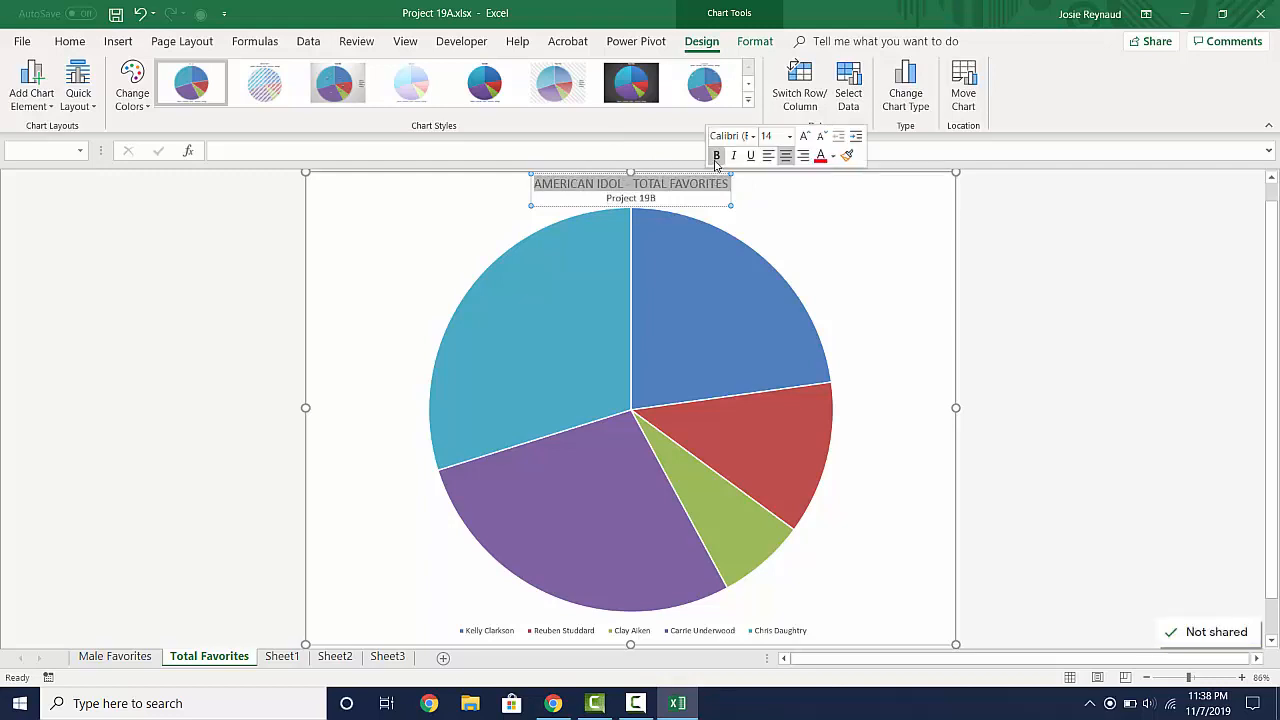
{"action": "left_click", "coordinate": [717, 157]}
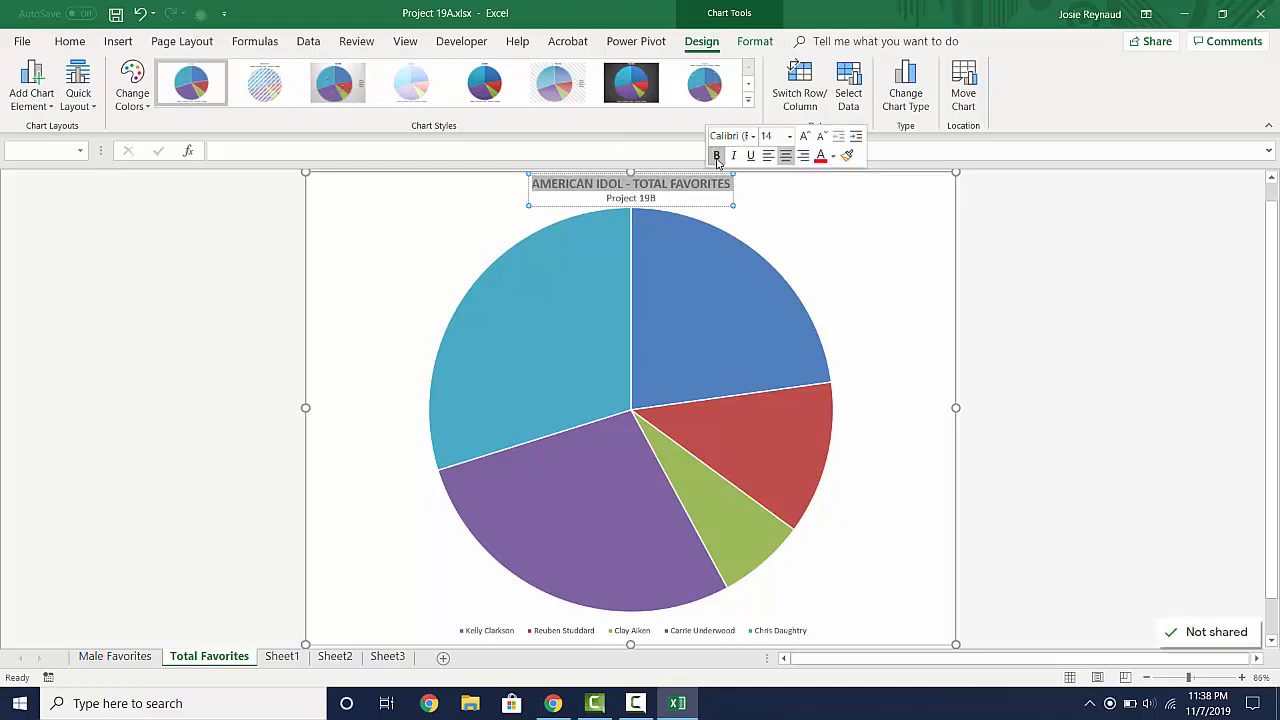
{"action": "left_click", "coordinate": [766, 136]}
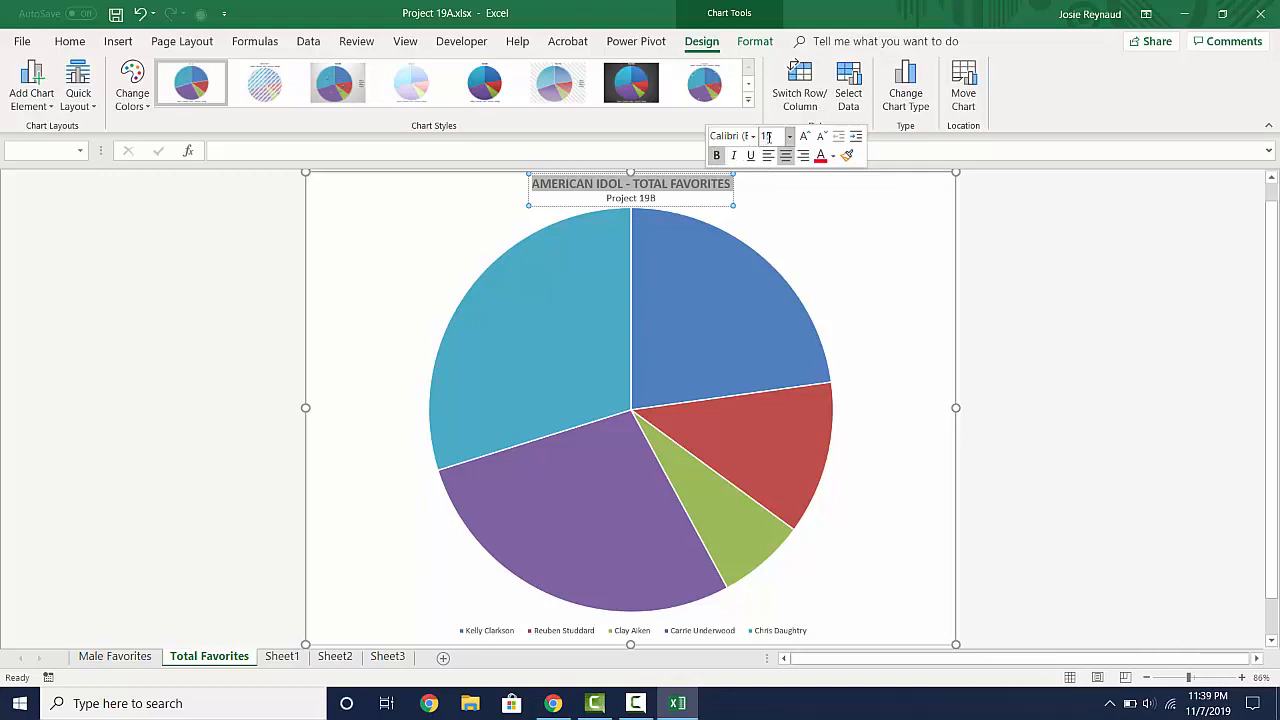
{"action": "key", "text": "Return"}
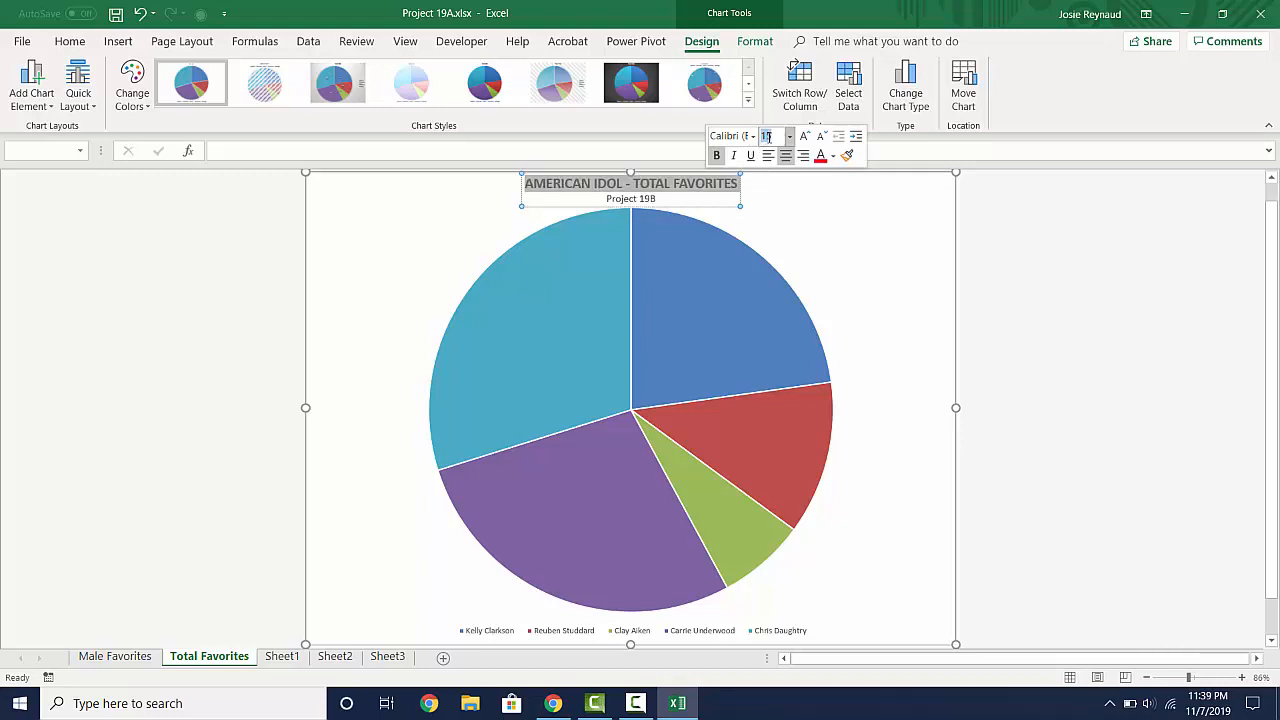
{"action": "left_click", "coordinate": [827, 195]}
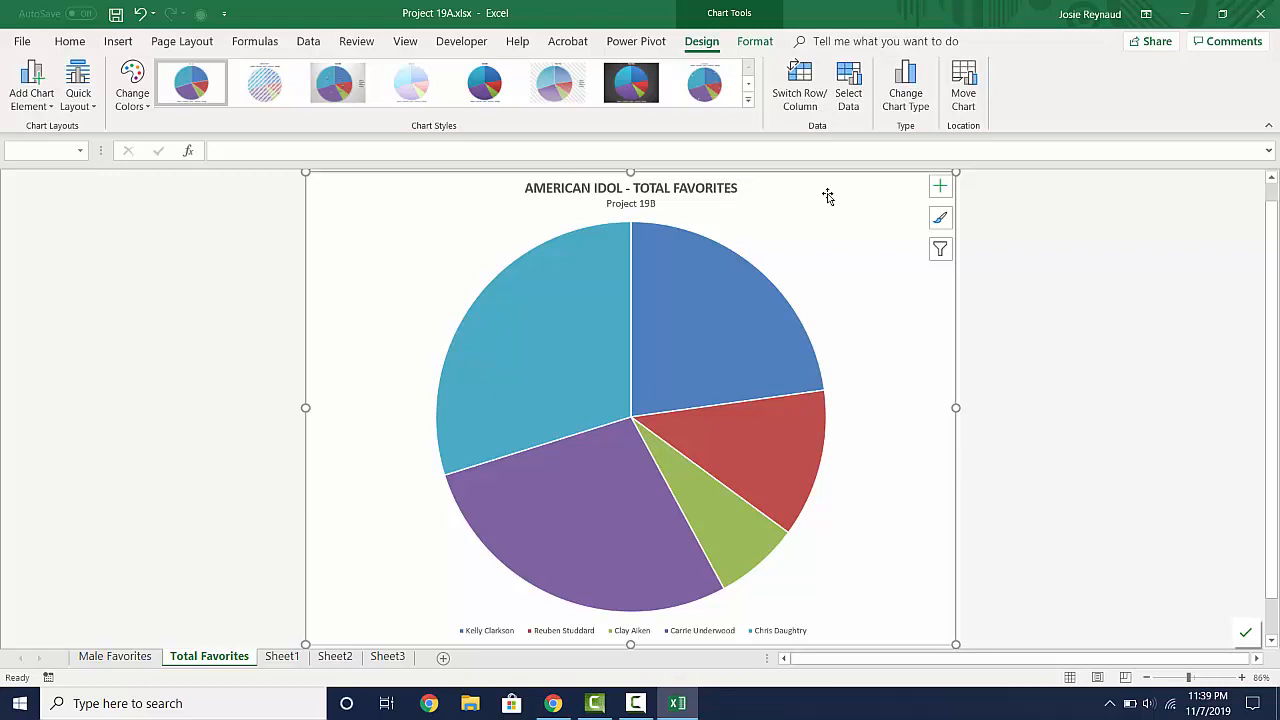
- Add data labels to the total favorites pie chart with the Best Fit position
{"action": "left_click", "coordinate": [940, 188]}
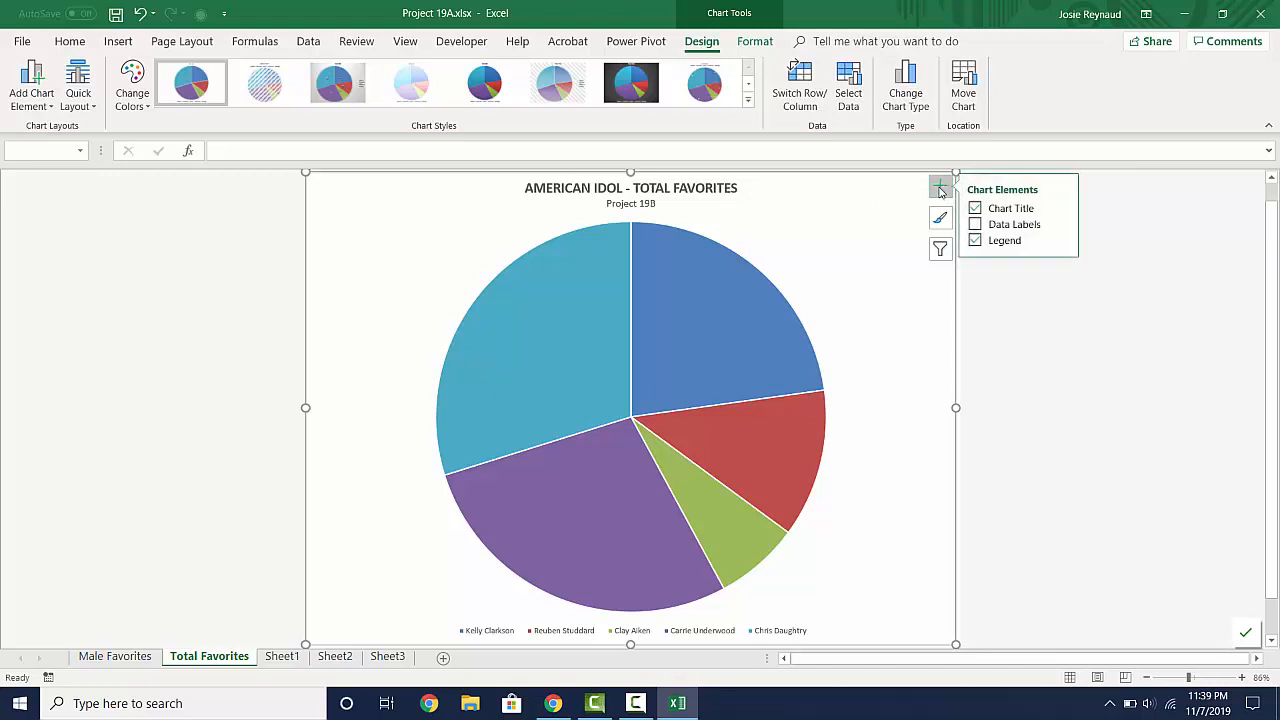
{"action": "left_click", "coordinate": [1062, 226]}
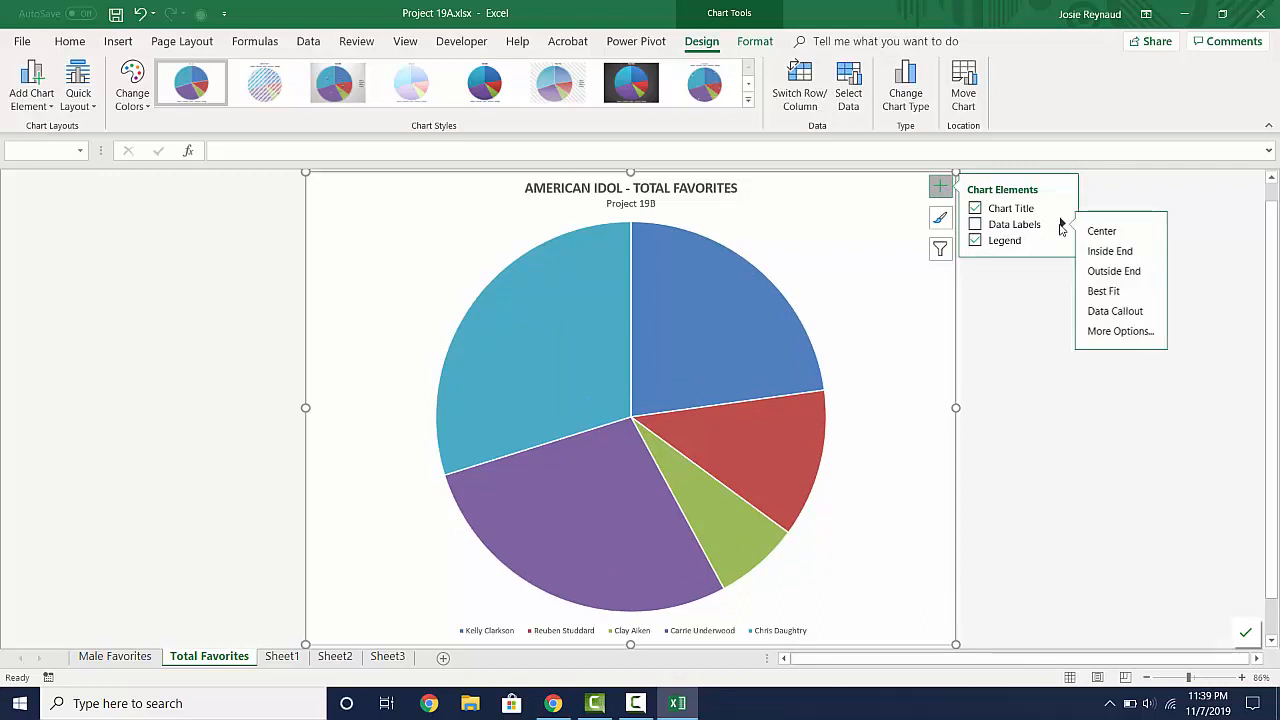
{"action": "left_click", "coordinate": [1101, 291]}
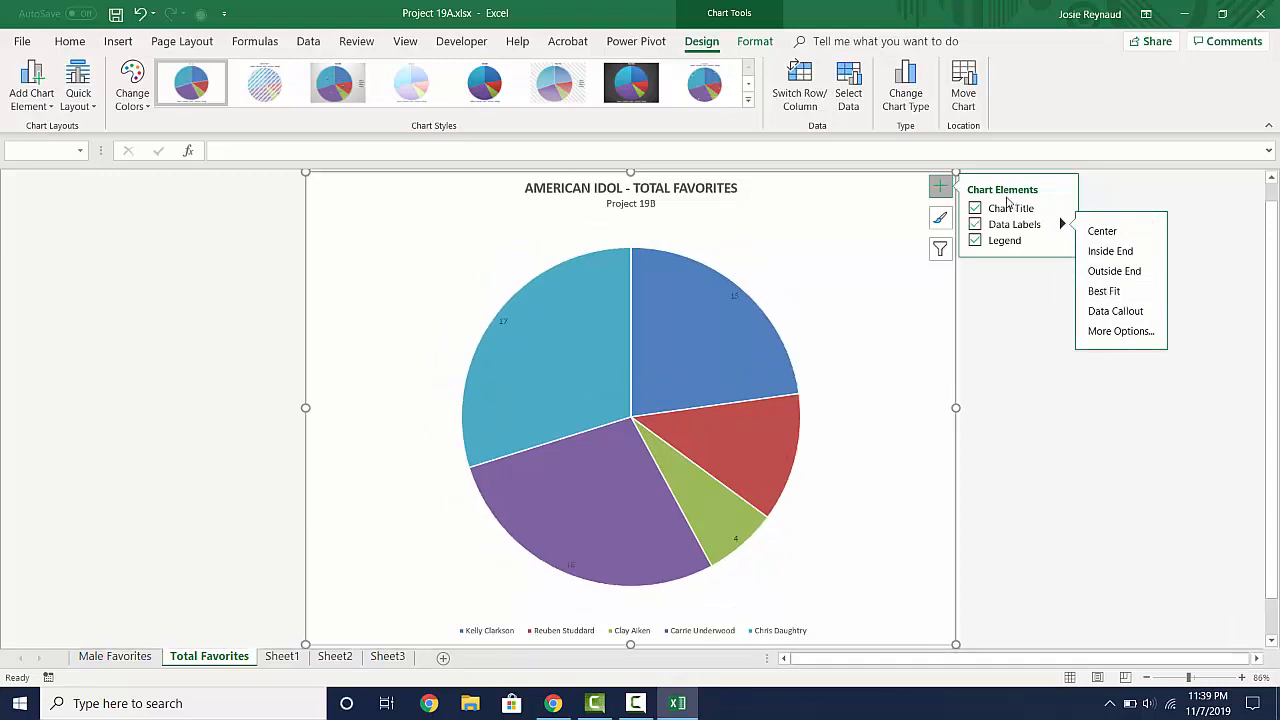
{"action": "left_click", "coordinate": [941, 188]}
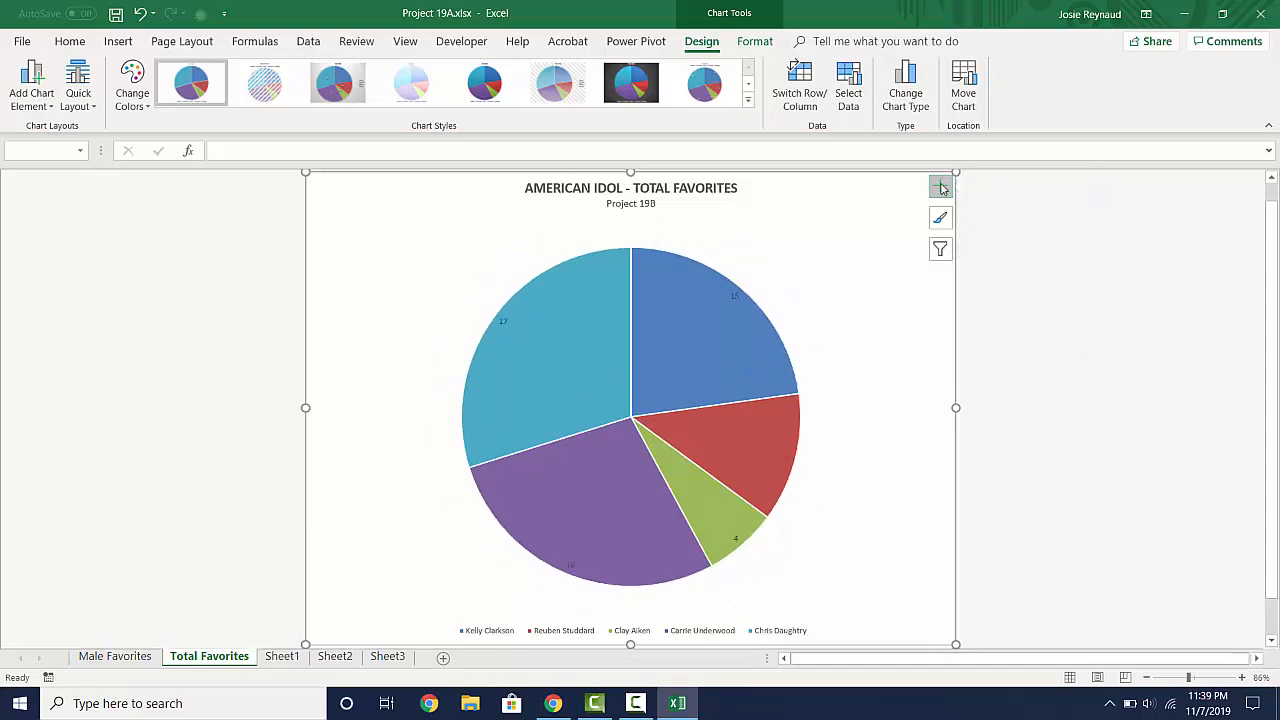
- Make the data labels show the percentage instead of the value, using the Percentage number category with 2 decimal places
{"action": "double_click", "coordinate": [735, 297]}
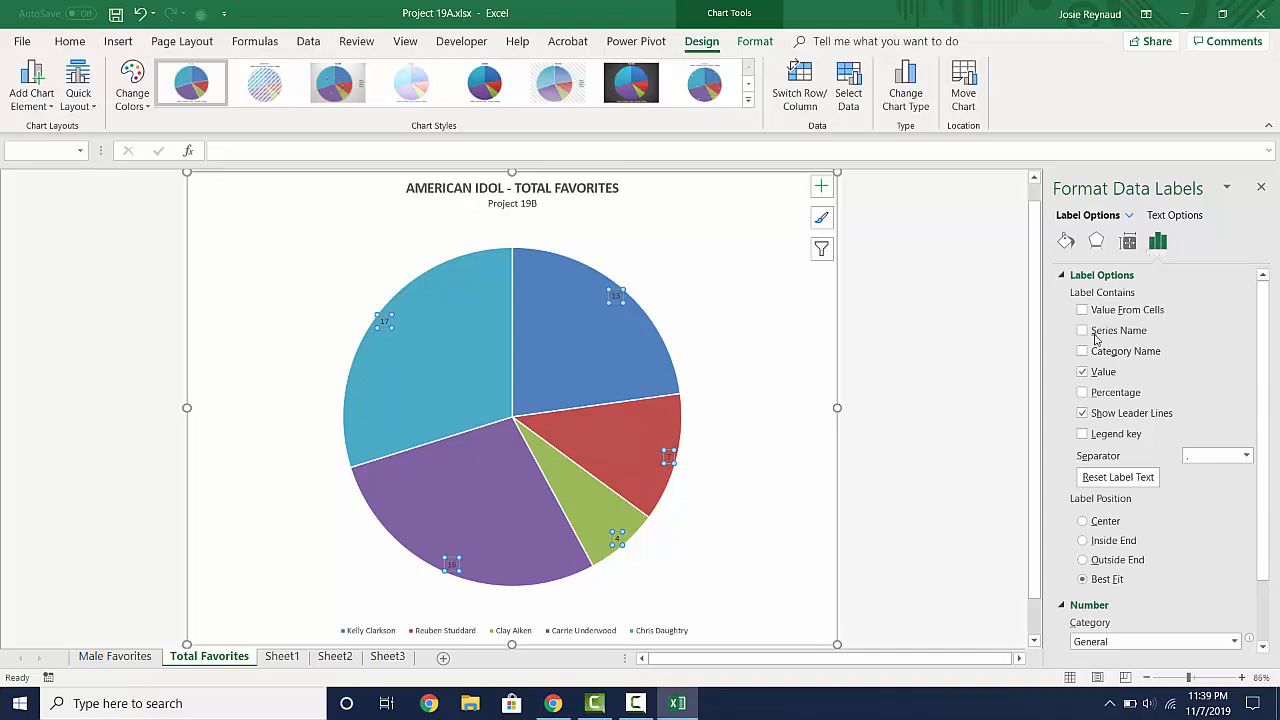
{"action": "left_click", "coordinate": [1084, 394]}
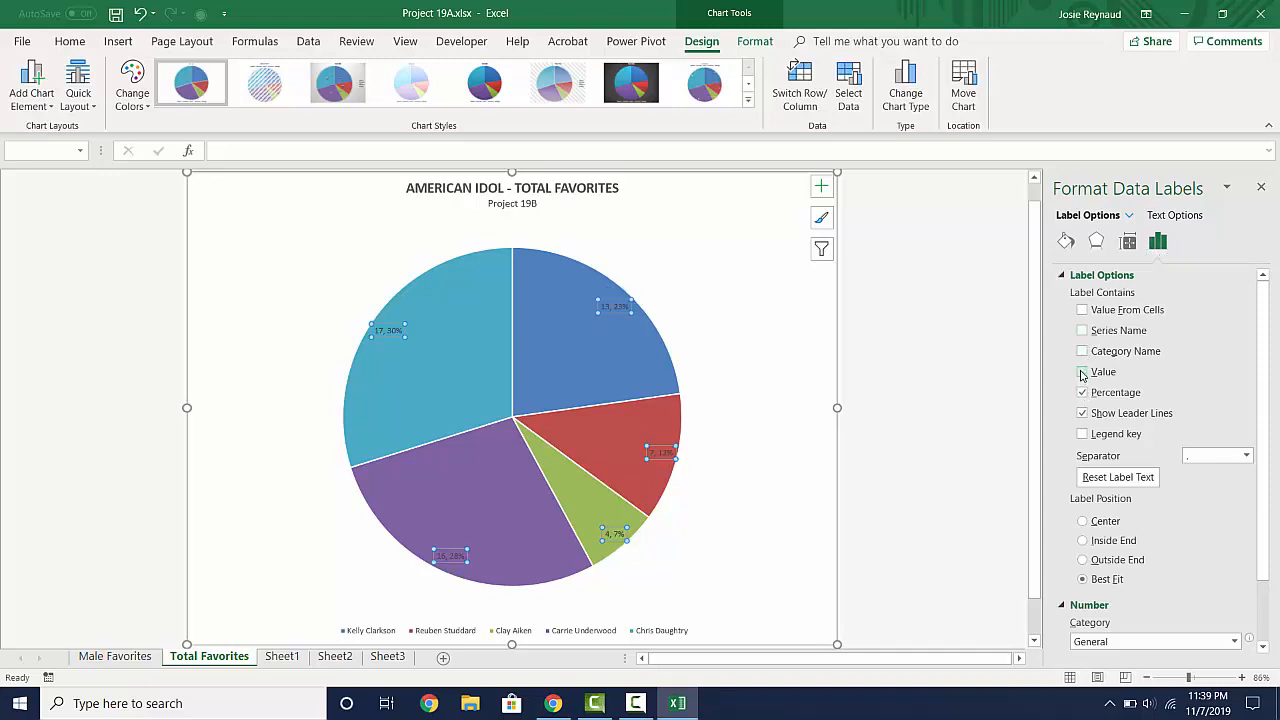
{"action": "left_click", "coordinate": [1082, 373]}
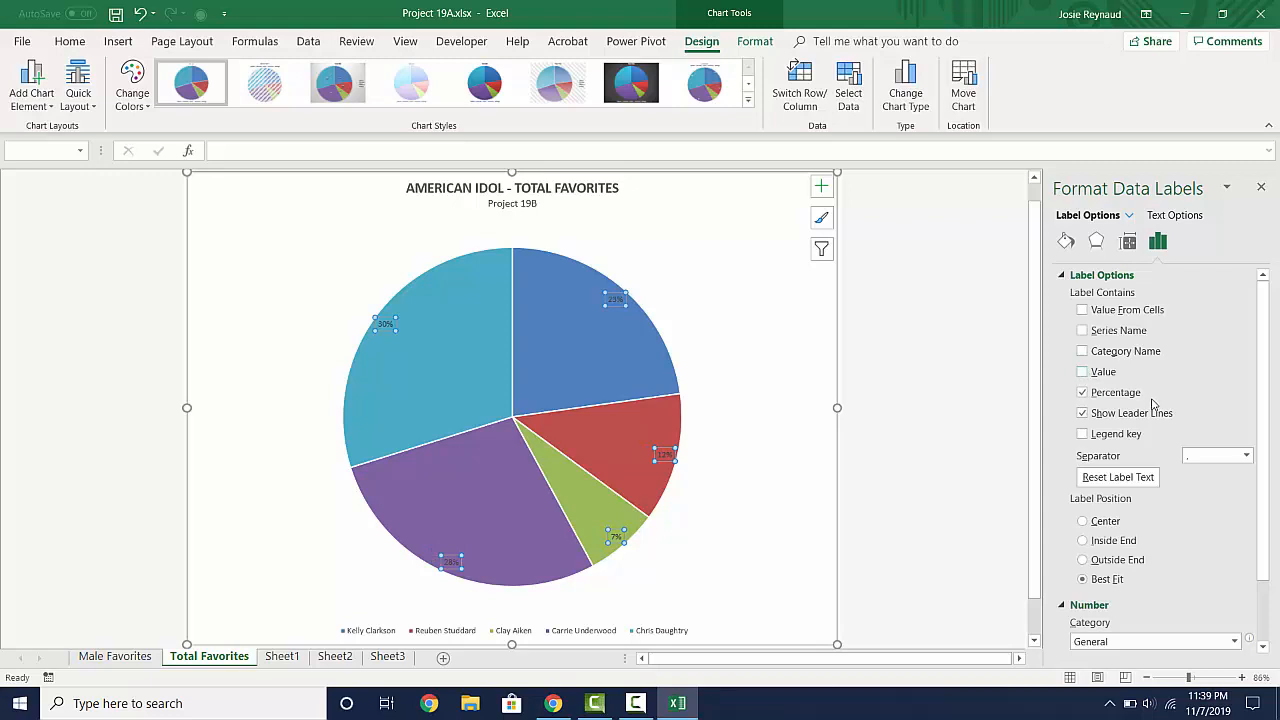
{"action": "scroll", "coordinate": [1153, 403], "scroll_direction": "down", "scroll_amount": 2}
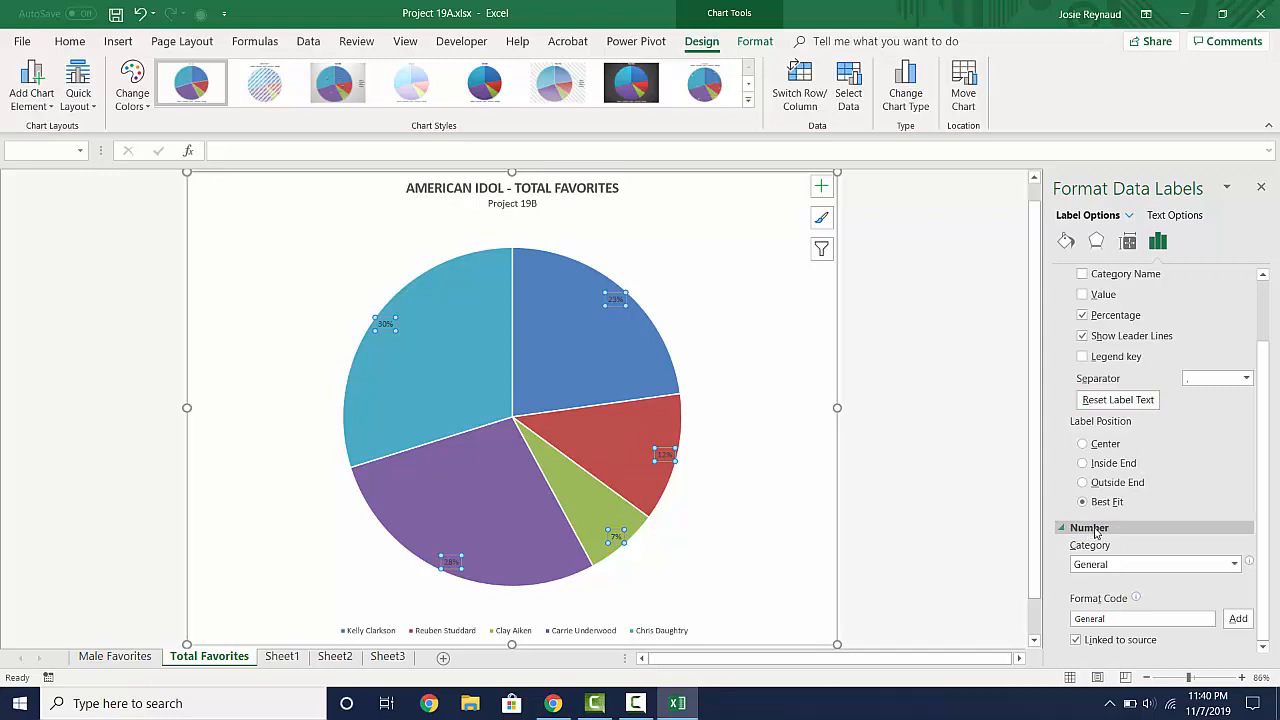
{"action": "left_click", "coordinate": [1110, 566]}
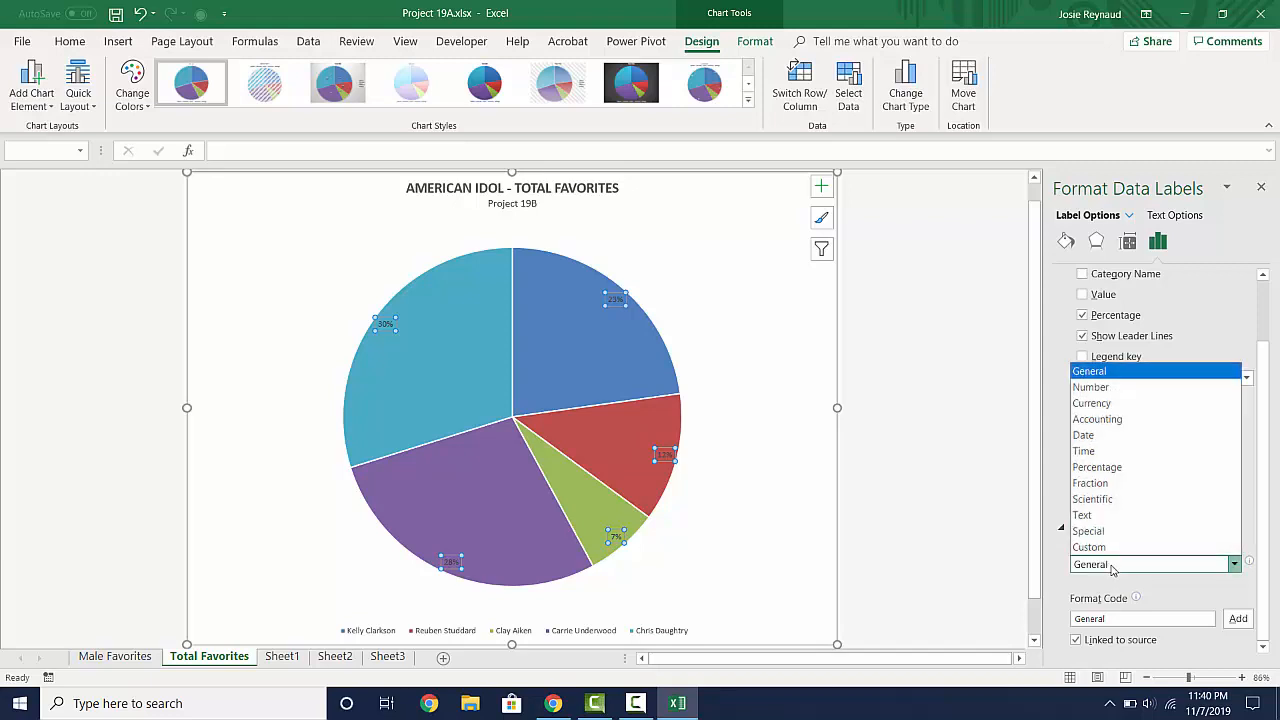
{"action": "left_click", "coordinate": [1107, 470]}
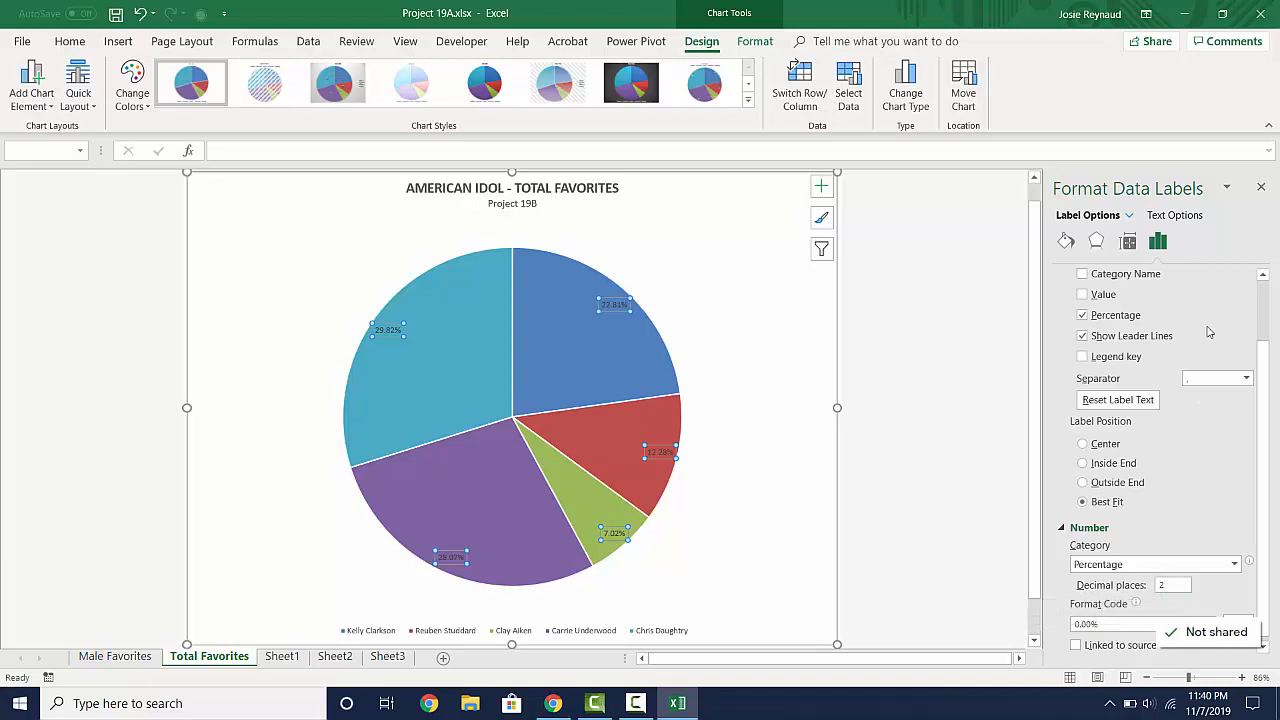
{"action": "left_click", "coordinate": [1262, 189]}
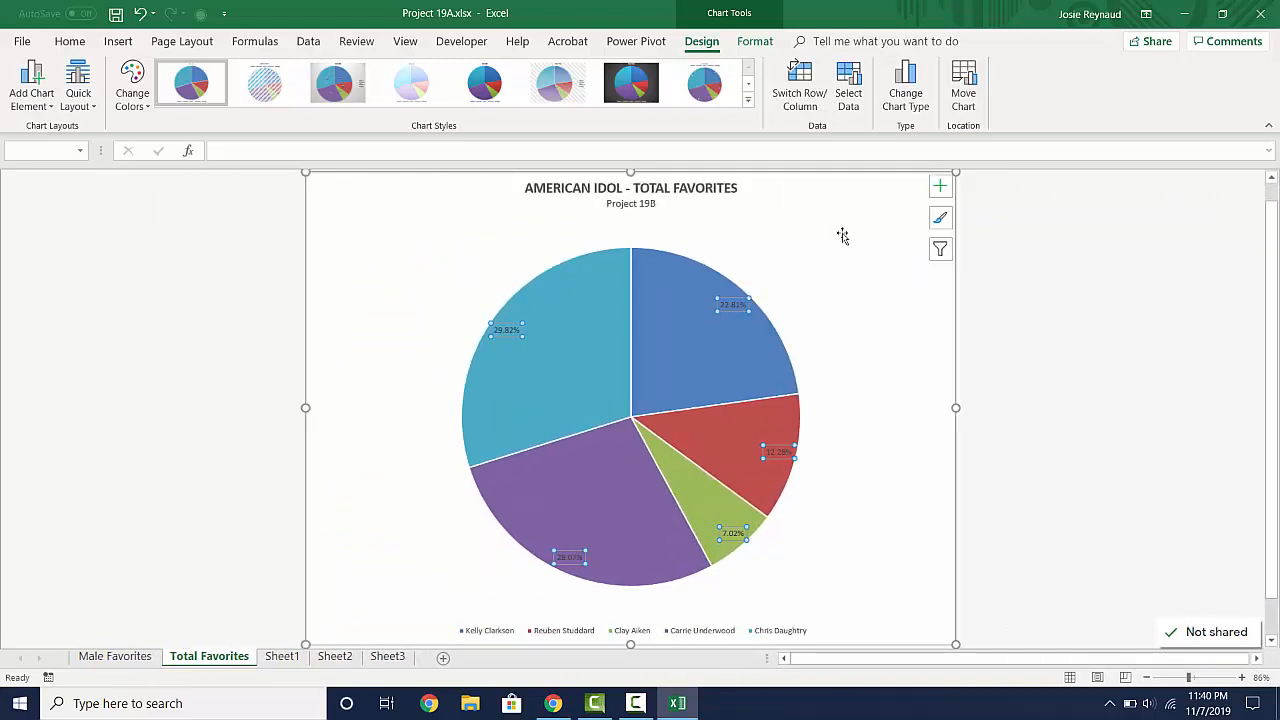
- Apply the chart style with hatched slices and the legend under the title to the pie chart
{"action": "mouse_move", "coordinate": [719, 298]}
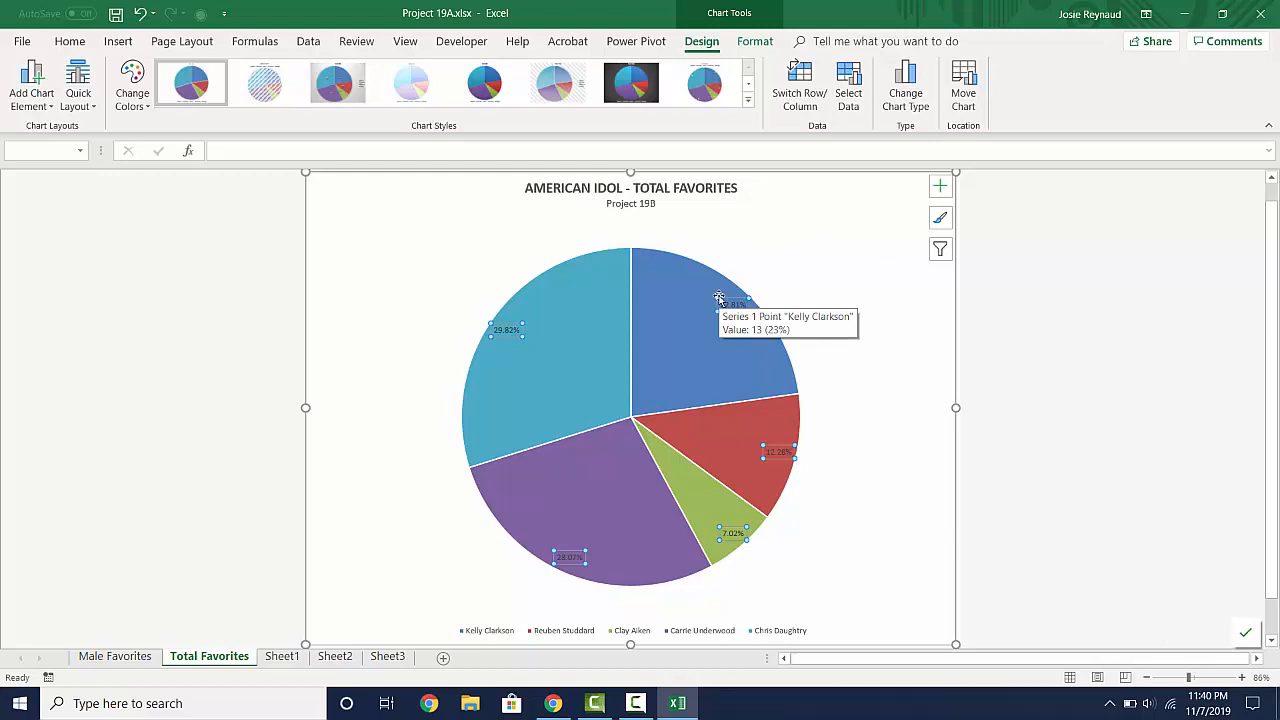
{"action": "left_click", "coordinate": [614, 288]}
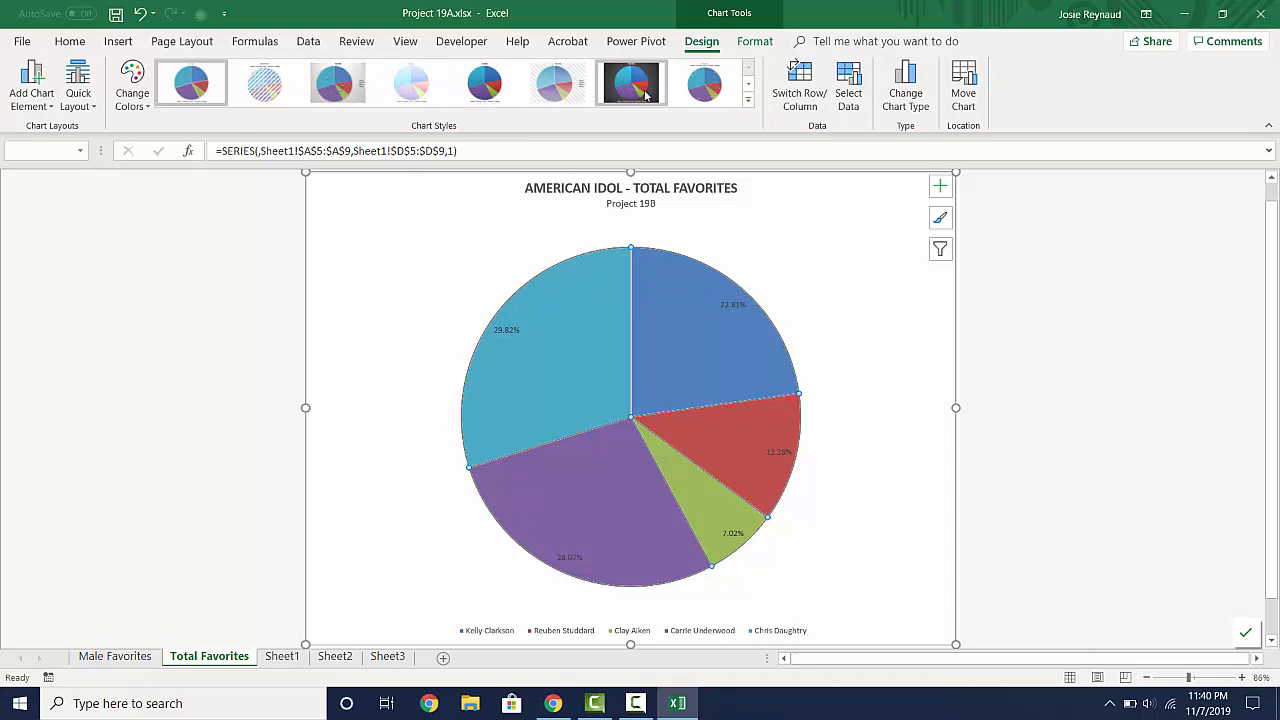
{"action": "left_click", "coordinate": [749, 101]}
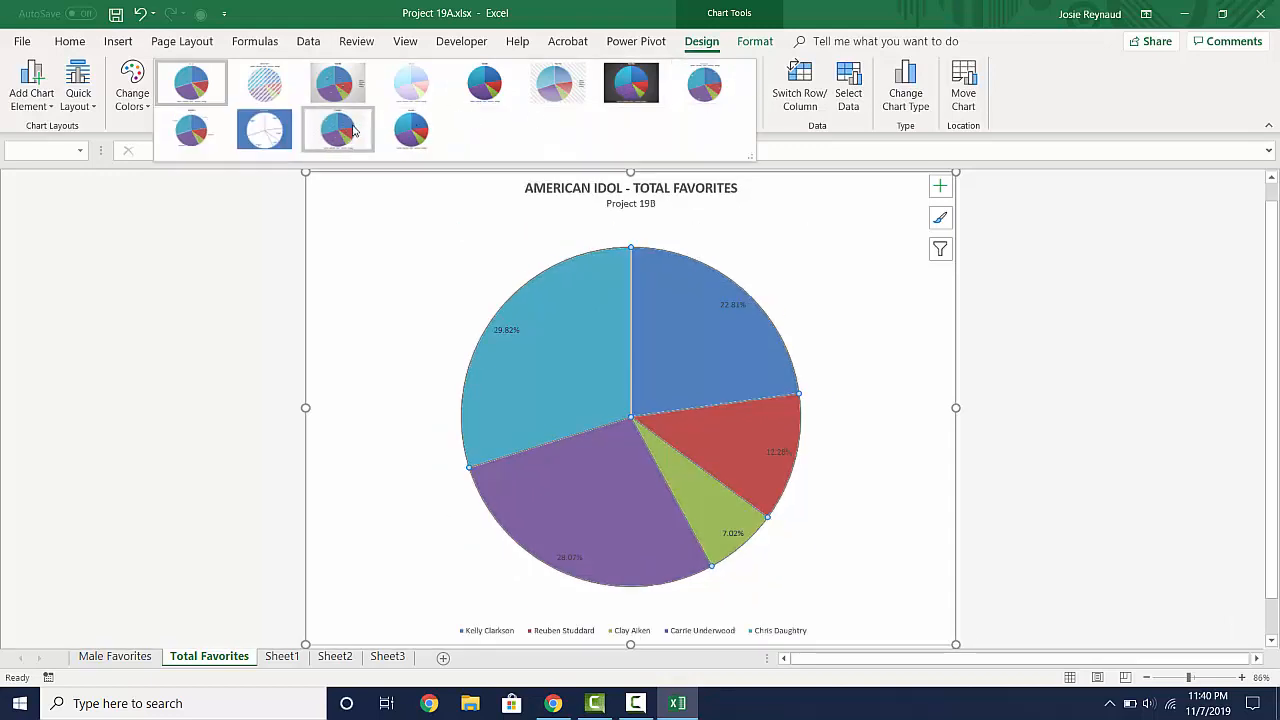
{"action": "left_click", "coordinate": [268, 91]}
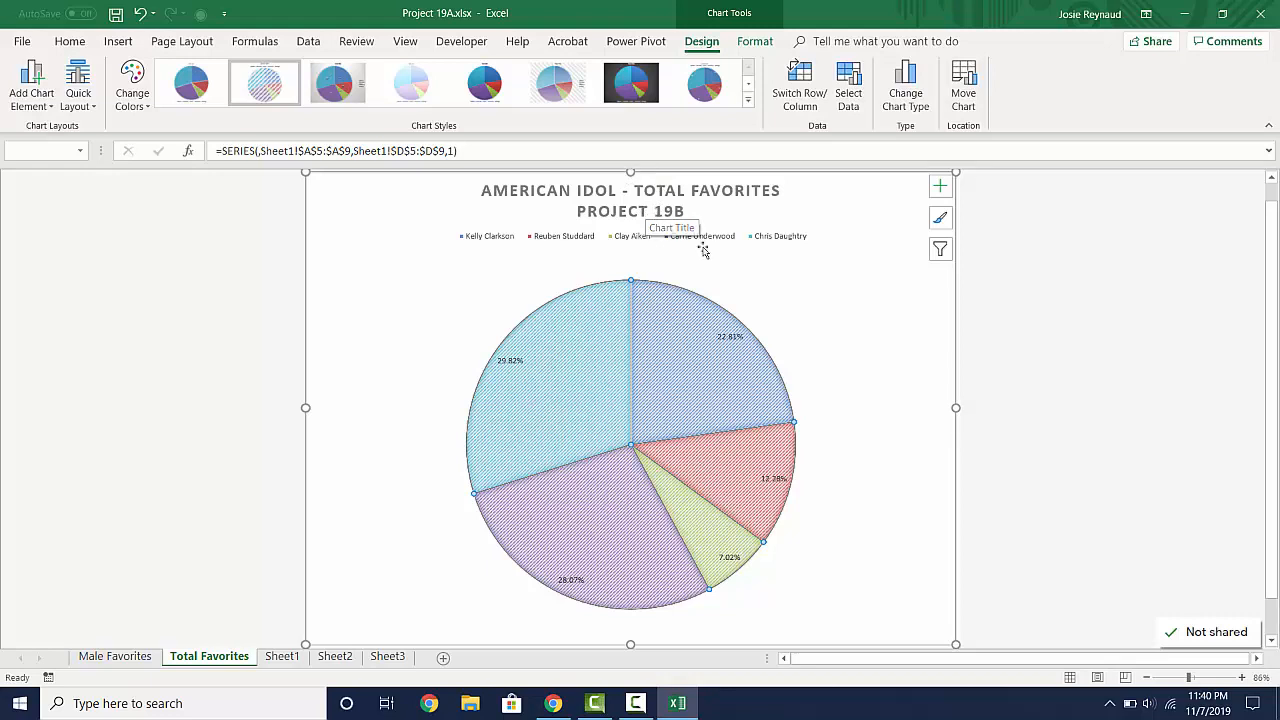
- Set the font size of the title line "AMERICAN IDOL - TOTAL FAVORITES" to 15
{"action": "left_click", "coordinate": [668, 193]}
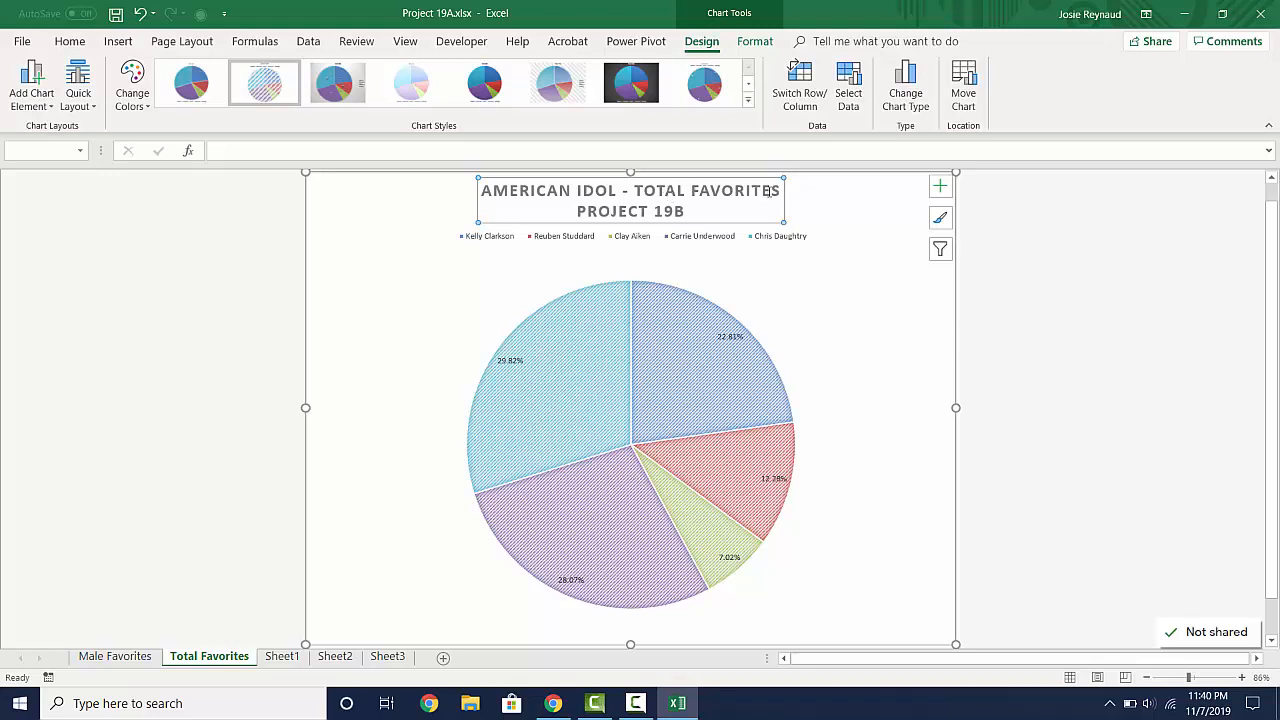
{"action": "left_click_drag", "start_coordinate": [779, 190], "coordinate": [634, 180]}
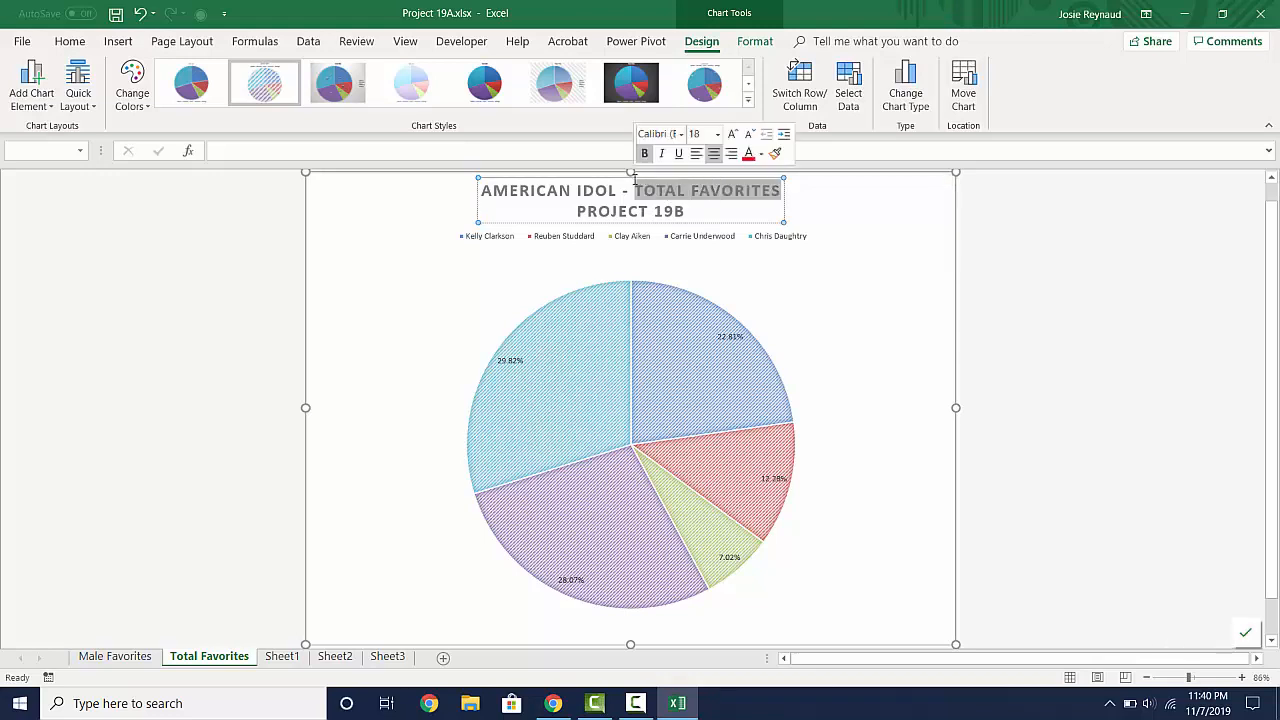
{"action": "left_click", "coordinate": [560, 189]}
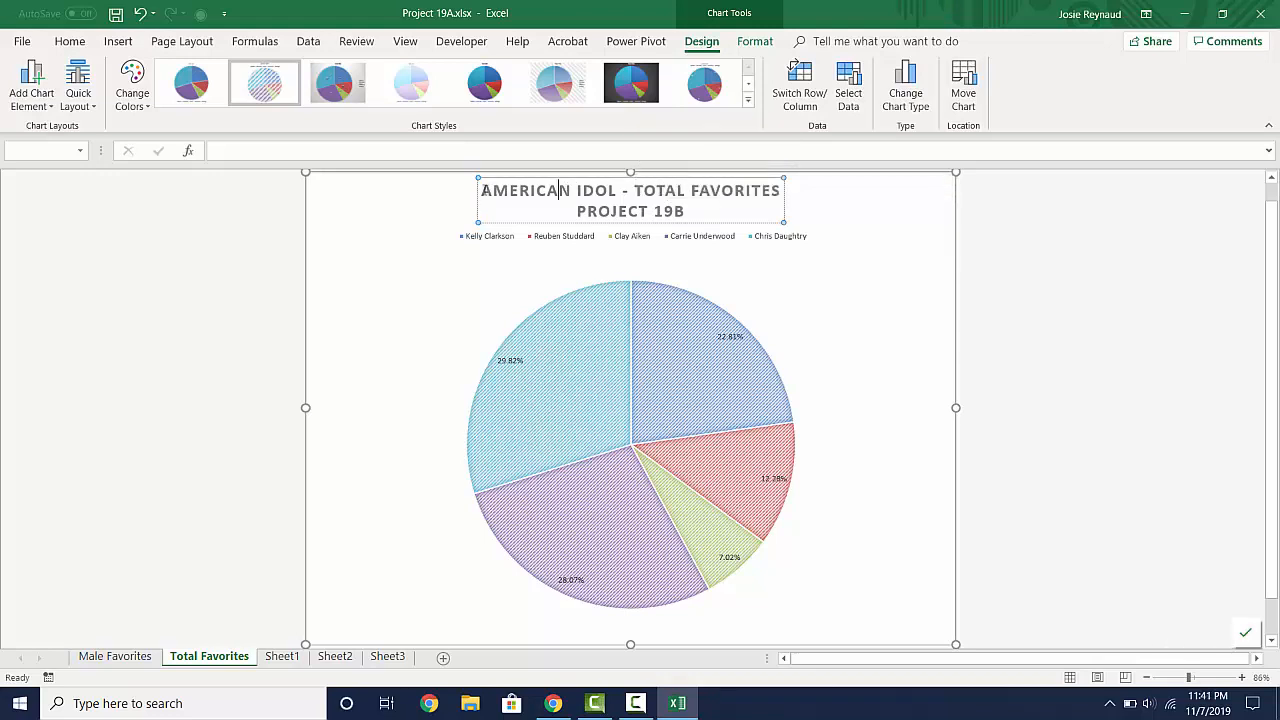
{"action": "left_click_drag", "start_coordinate": [483, 190], "coordinate": [783, 191]}
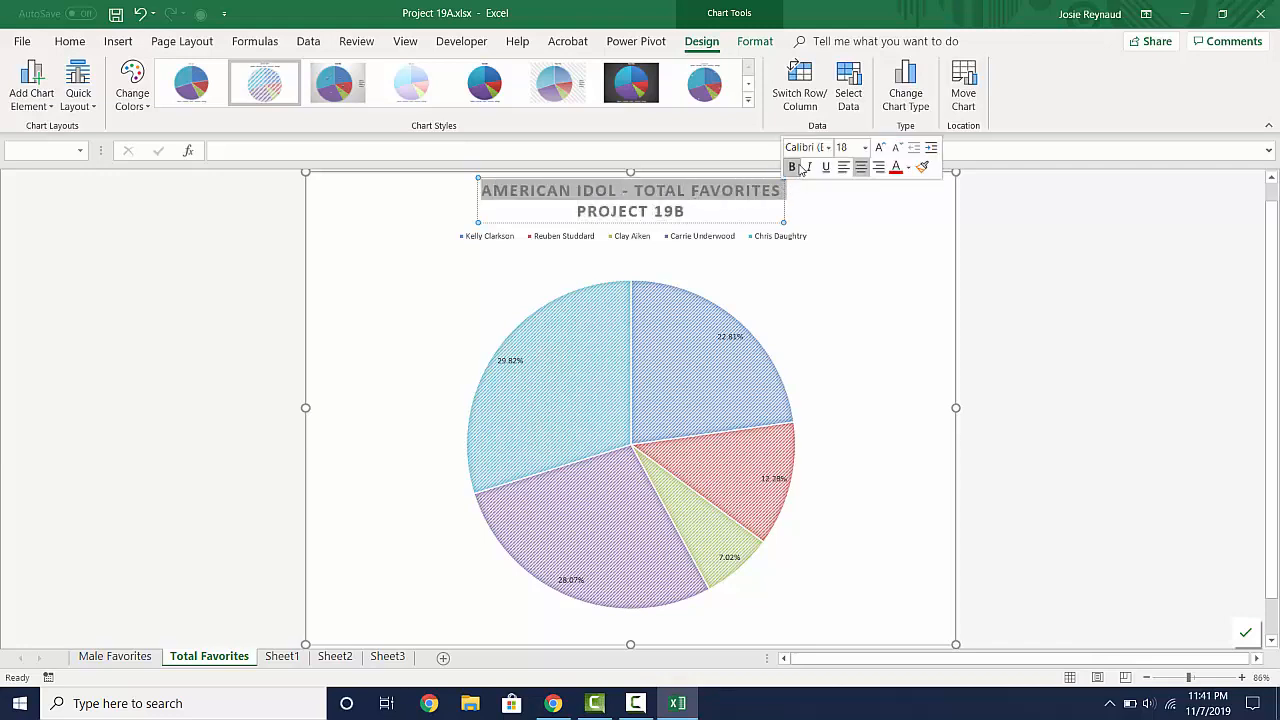
{"action": "left_click", "coordinate": [864, 149]}
{"action": "type", "text": "15"}
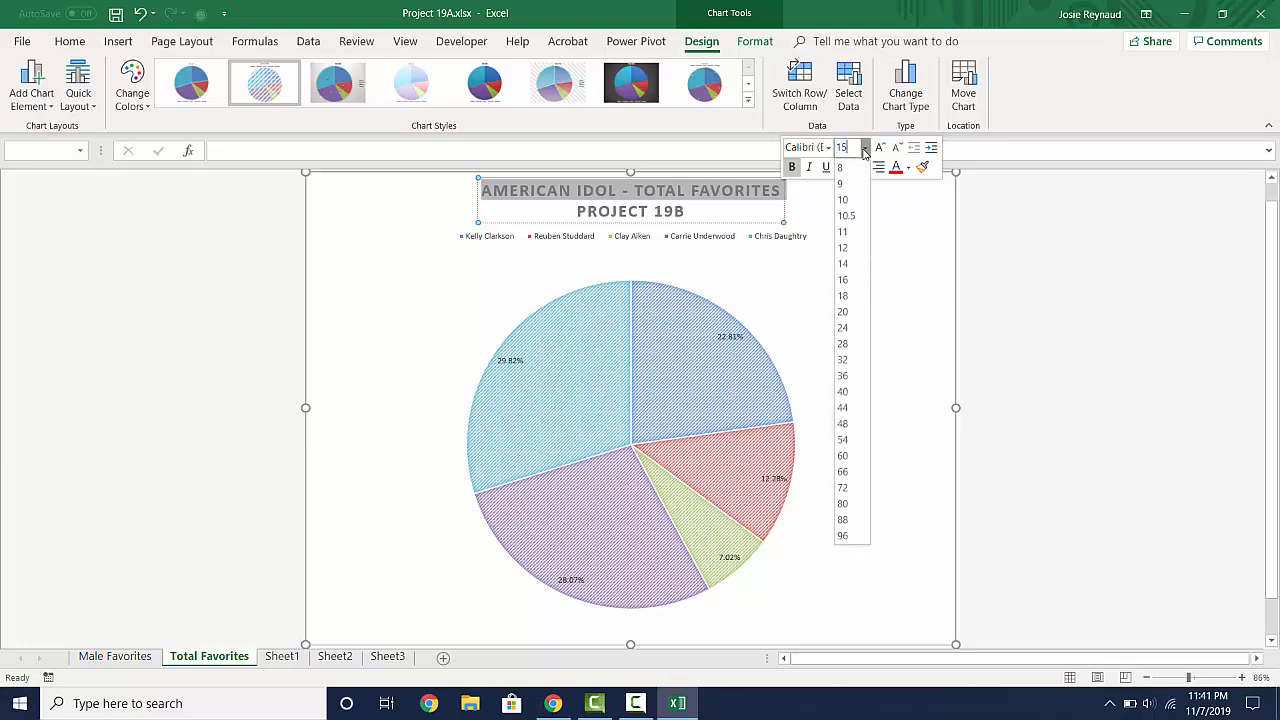
{"action": "key", "text": "Return"}
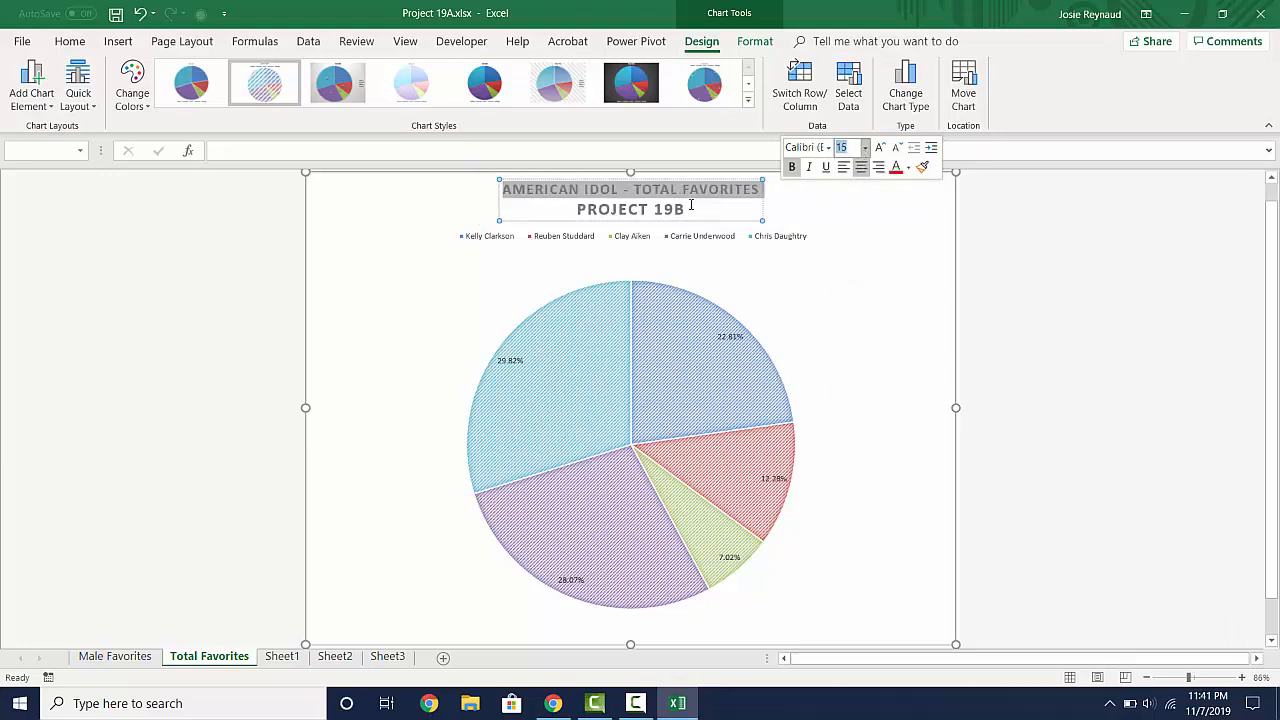
- Remove bold from the title's "PROJECT 19B" line and set its font size to 11
{"action": "left_click_drag", "start_coordinate": [690, 208], "coordinate": [605, 205]}
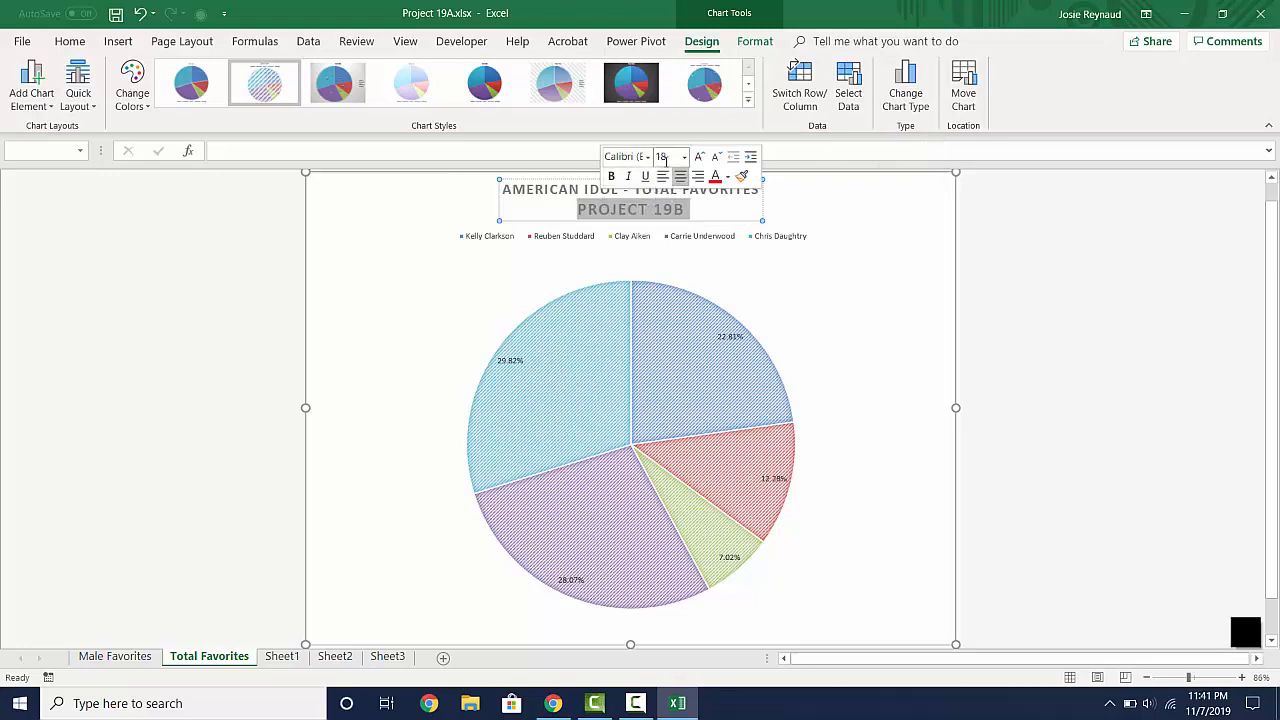
{"action": "left_click", "coordinate": [665, 157]}
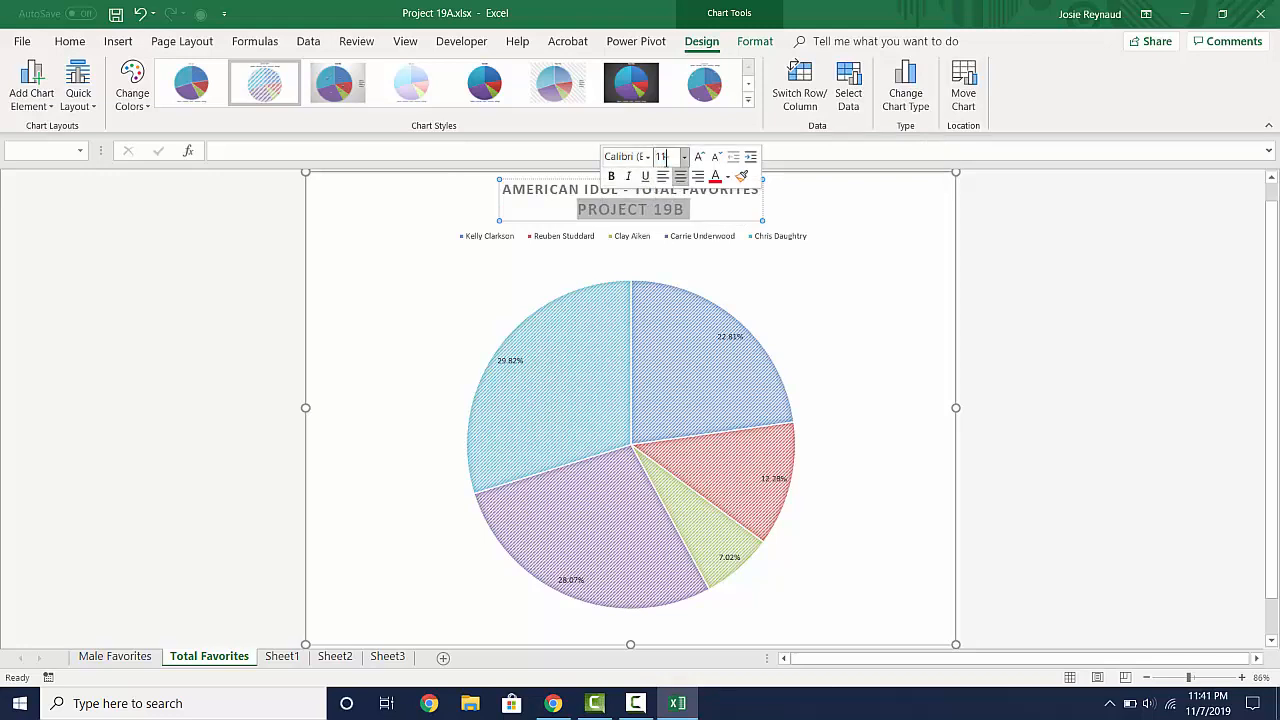
{"action": "key", "text": "Return"}
{"action": "left_click", "coordinate": [806, 207]}
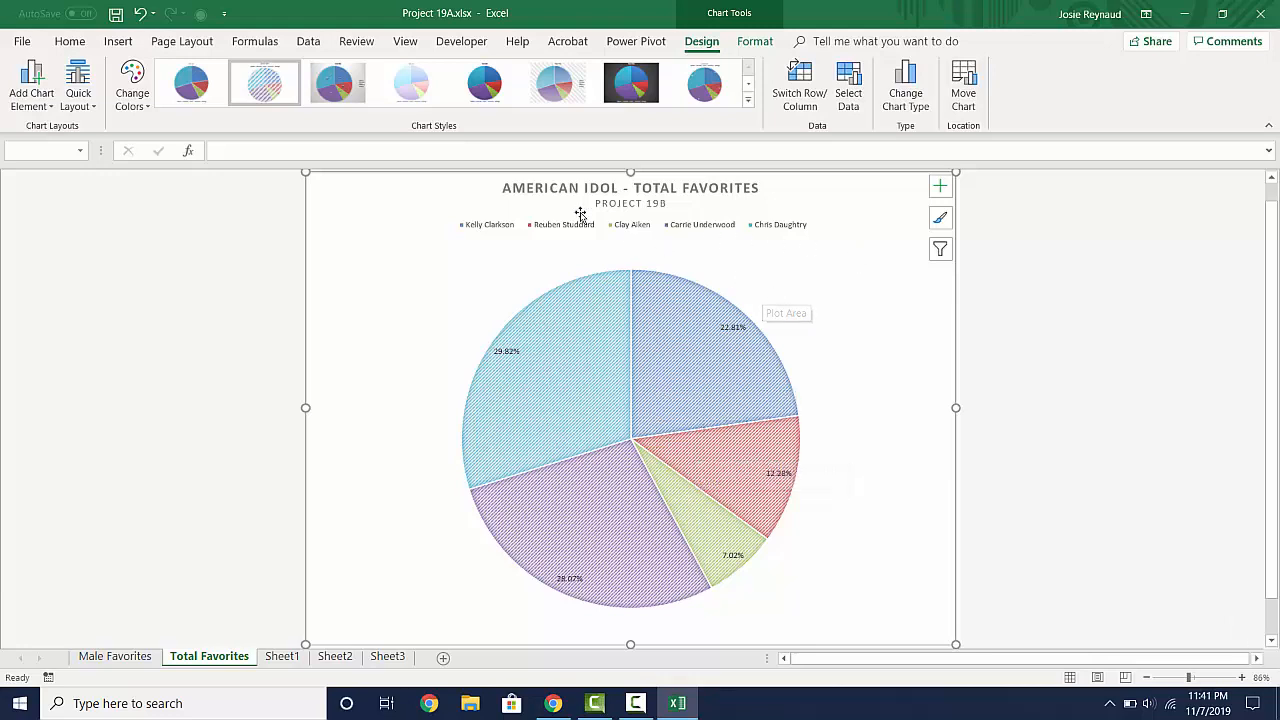
- Recolor the pie chart with the third colorful palette, which starts with red, purple and orange
{"action": "left_click", "coordinate": [138, 102]}
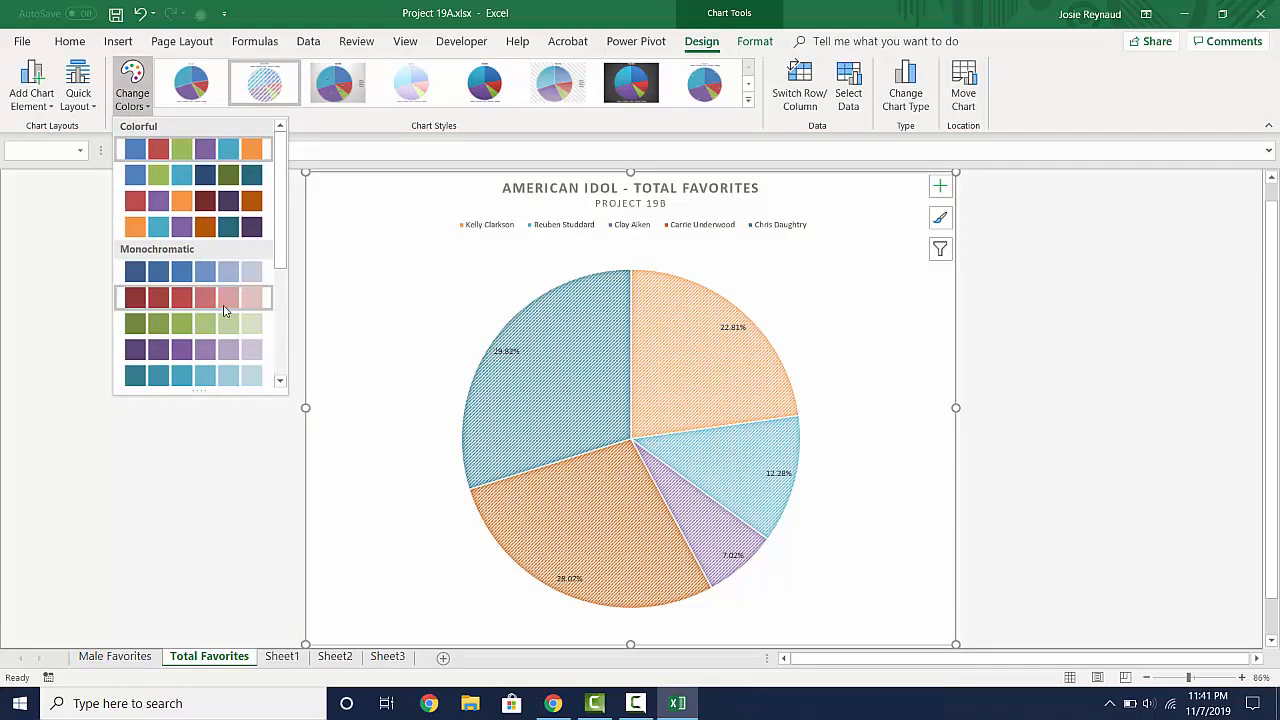
{"action": "left_click_drag", "start_coordinate": [281, 265], "coordinate": [281, 374]}
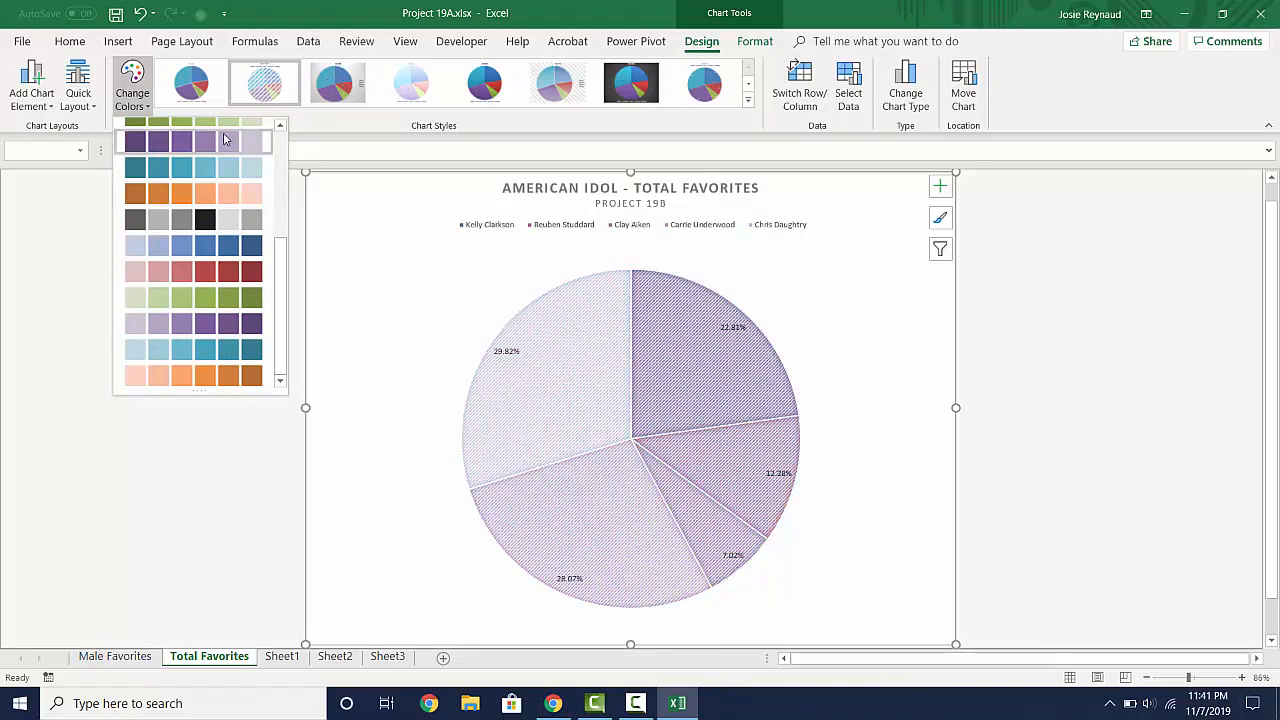
{"action": "scroll", "coordinate": [224, 134], "scroll_direction": "up", "scroll_amount": 5}
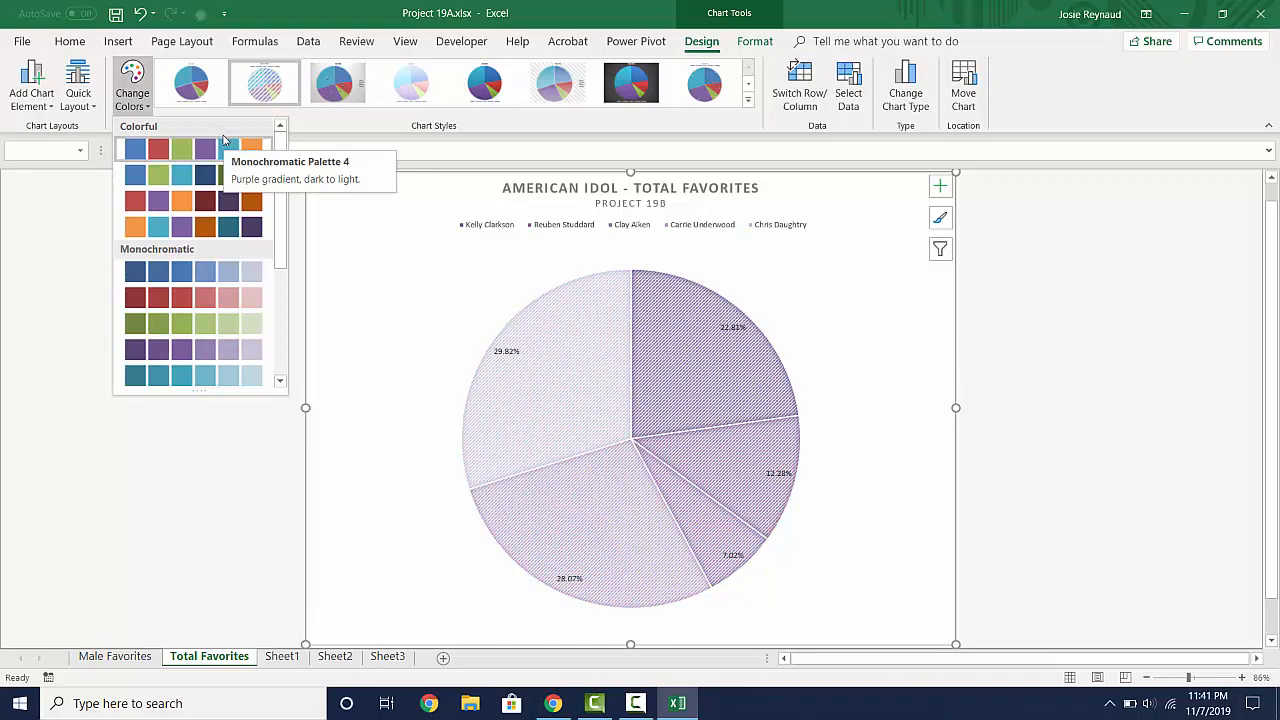
{"action": "left_click", "coordinate": [204, 206]}
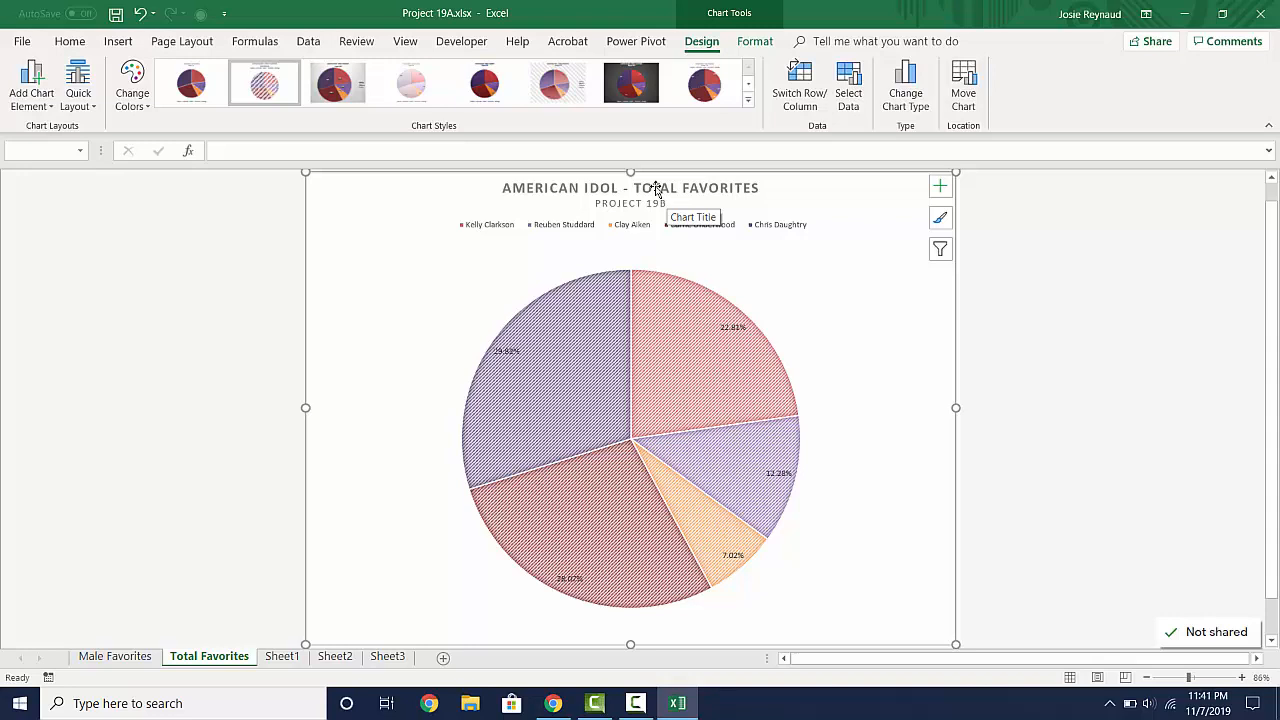
- Add a custom header to the chart sheet with "Student Name" at left, "Period" in the center and the file name at right
{"action": "left_click", "coordinate": [126, 44]}
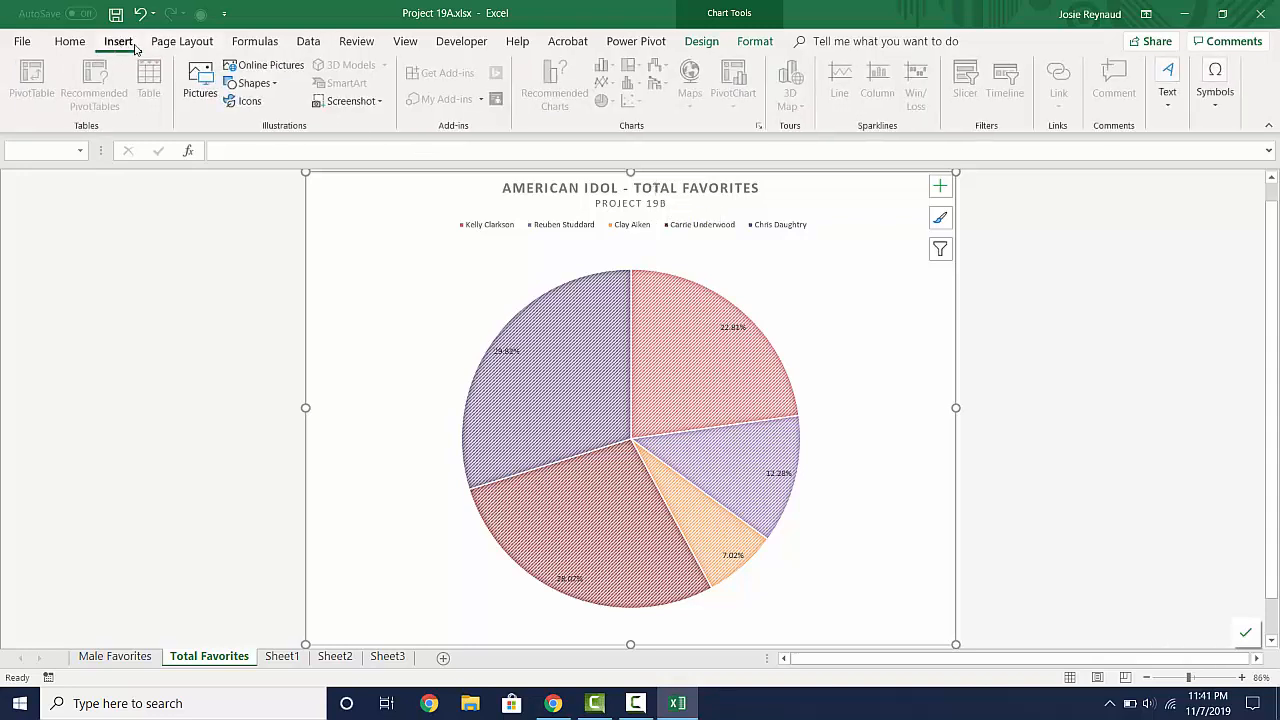
{"action": "left_click", "coordinate": [1172, 109]}
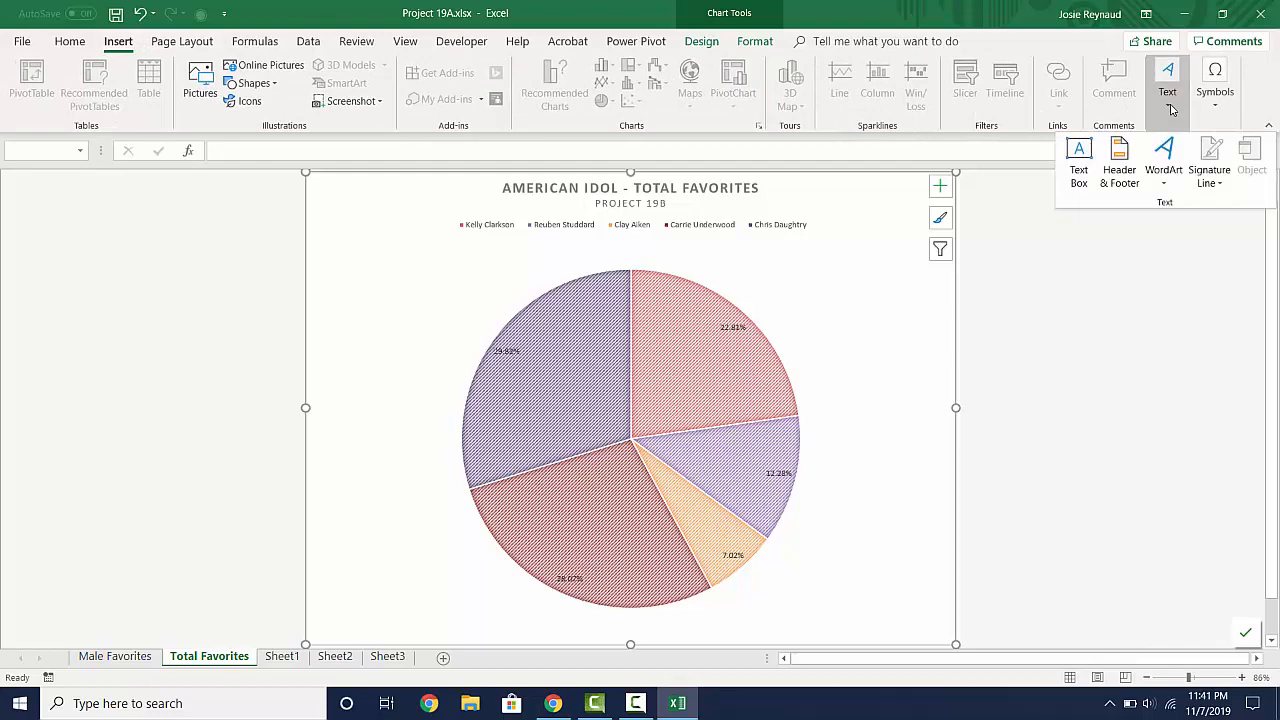
{"action": "left_click", "coordinate": [1120, 168]}
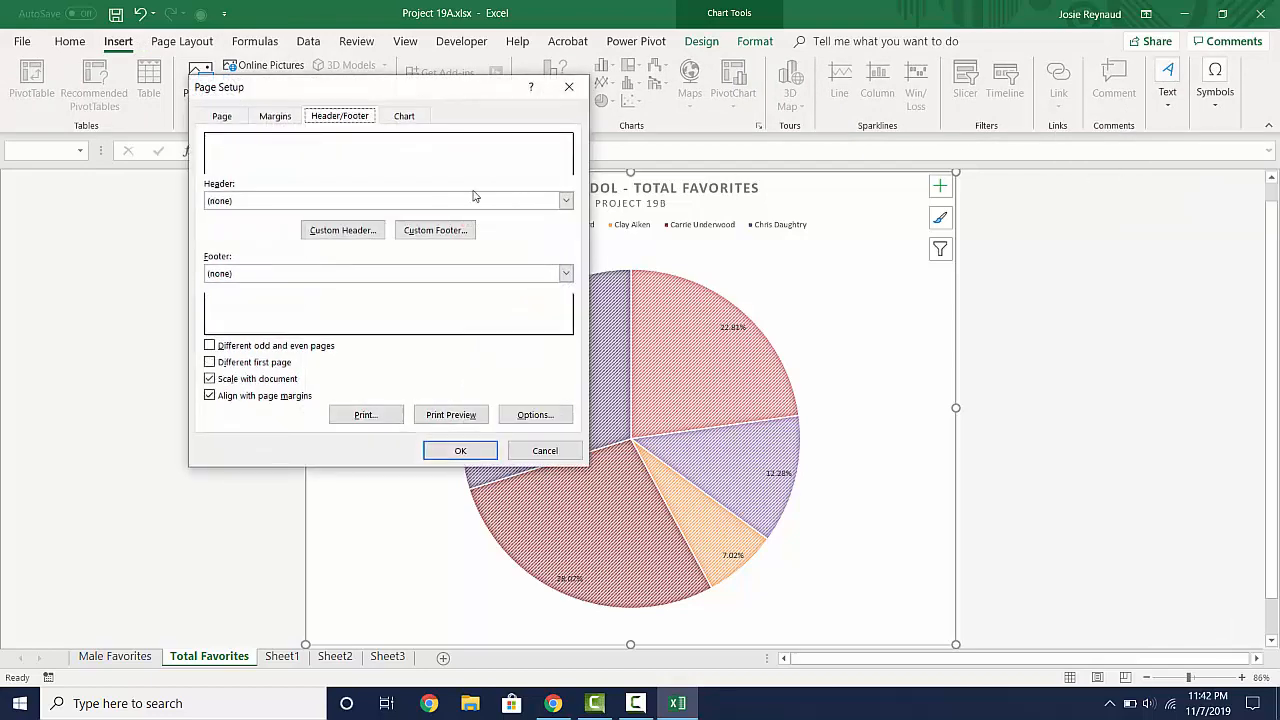
{"action": "left_click", "coordinate": [342, 230]}
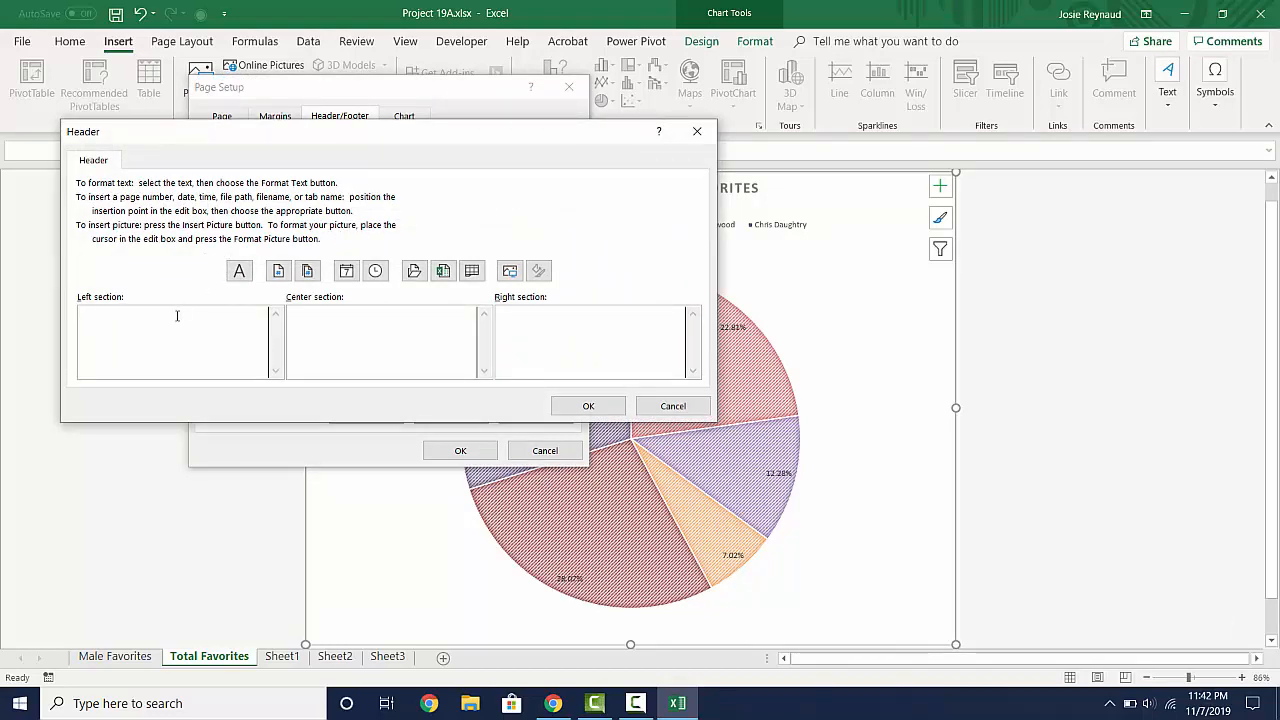
{"action": "type", "text": "Student Name"}
{"action": "key", "text": "Tab"}
{"action": "type", "text": "P"}
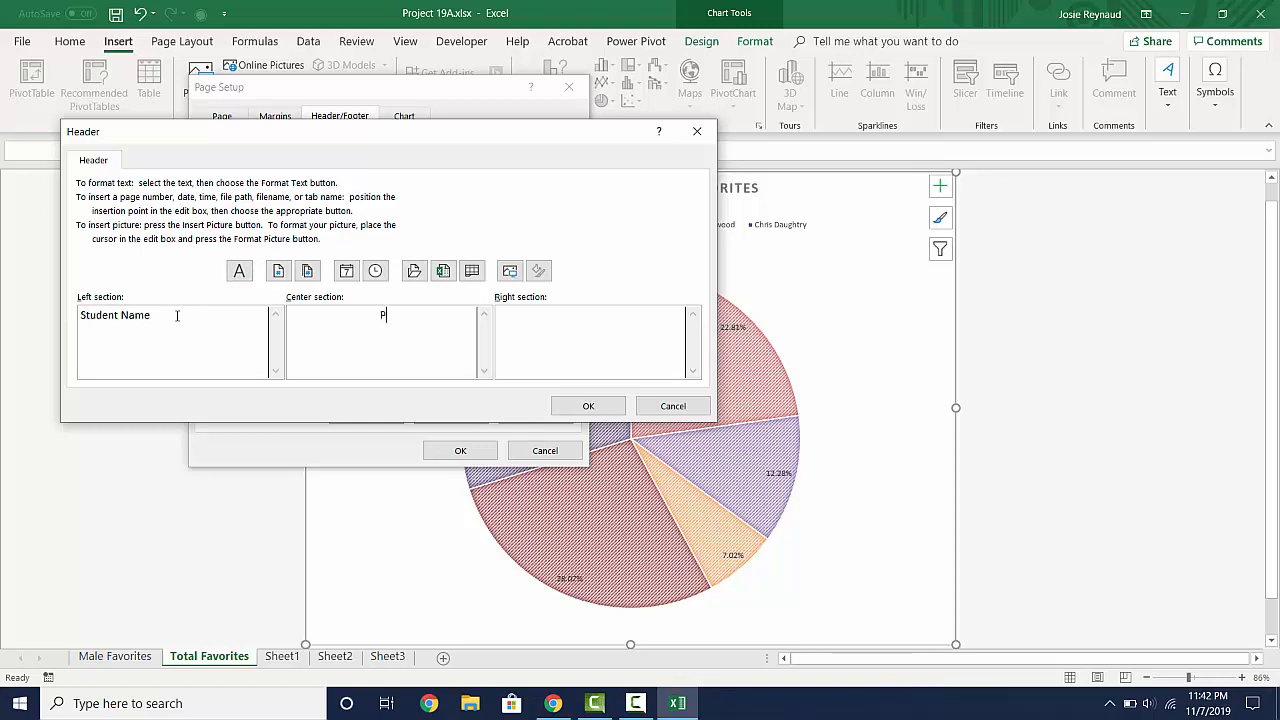
{"action": "type", "text": "eriod"}
{"action": "left_click", "coordinate": [442, 271]}
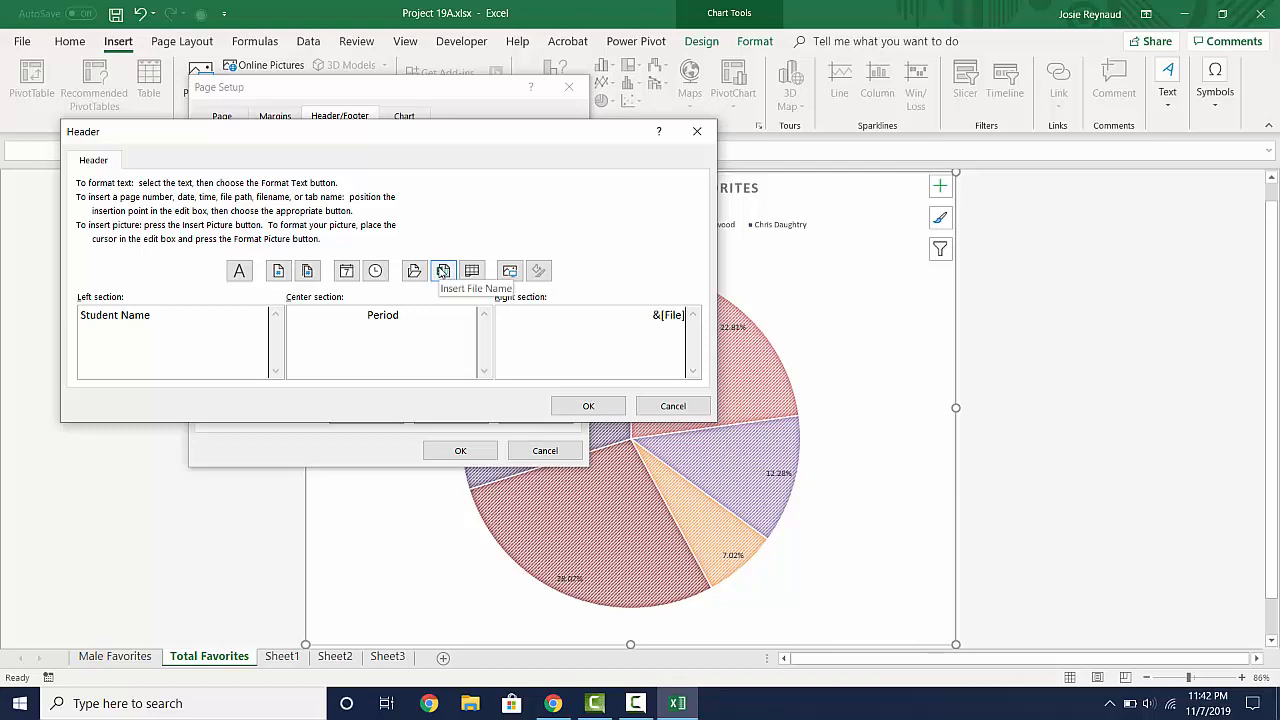
{"action": "left_click", "coordinate": [600, 407]}
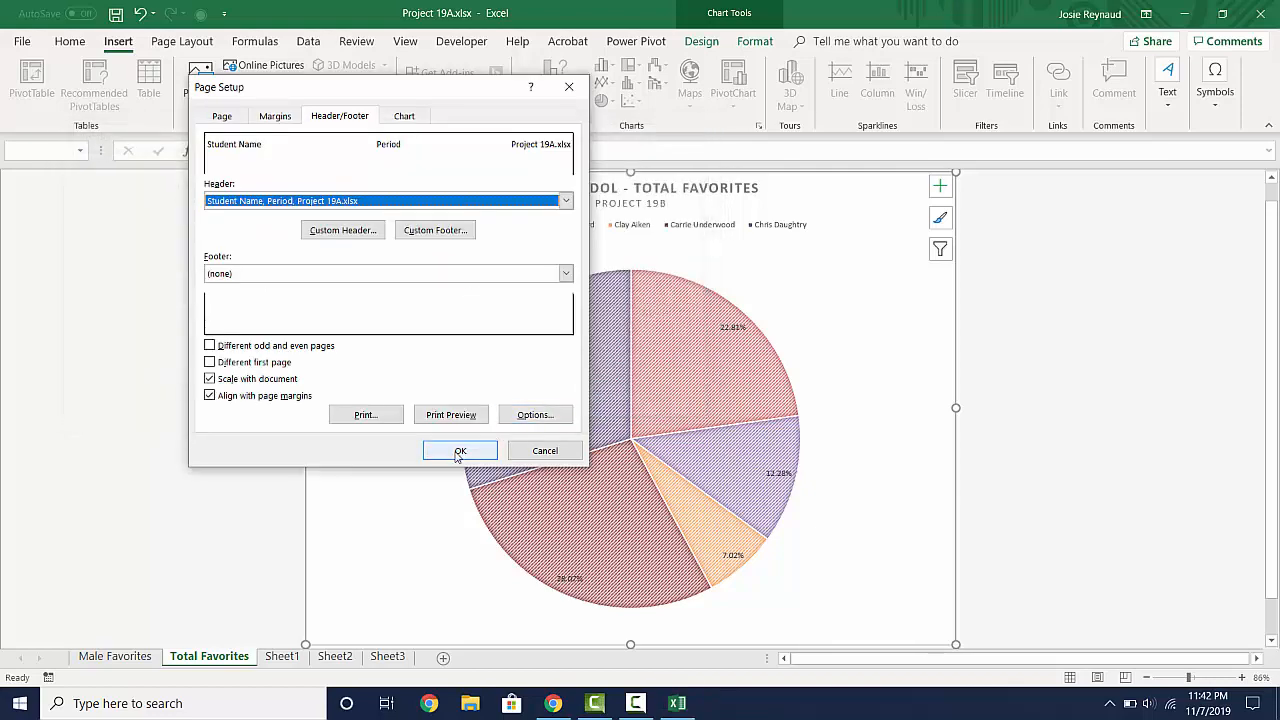
{"action": "left_click", "coordinate": [460, 451]}
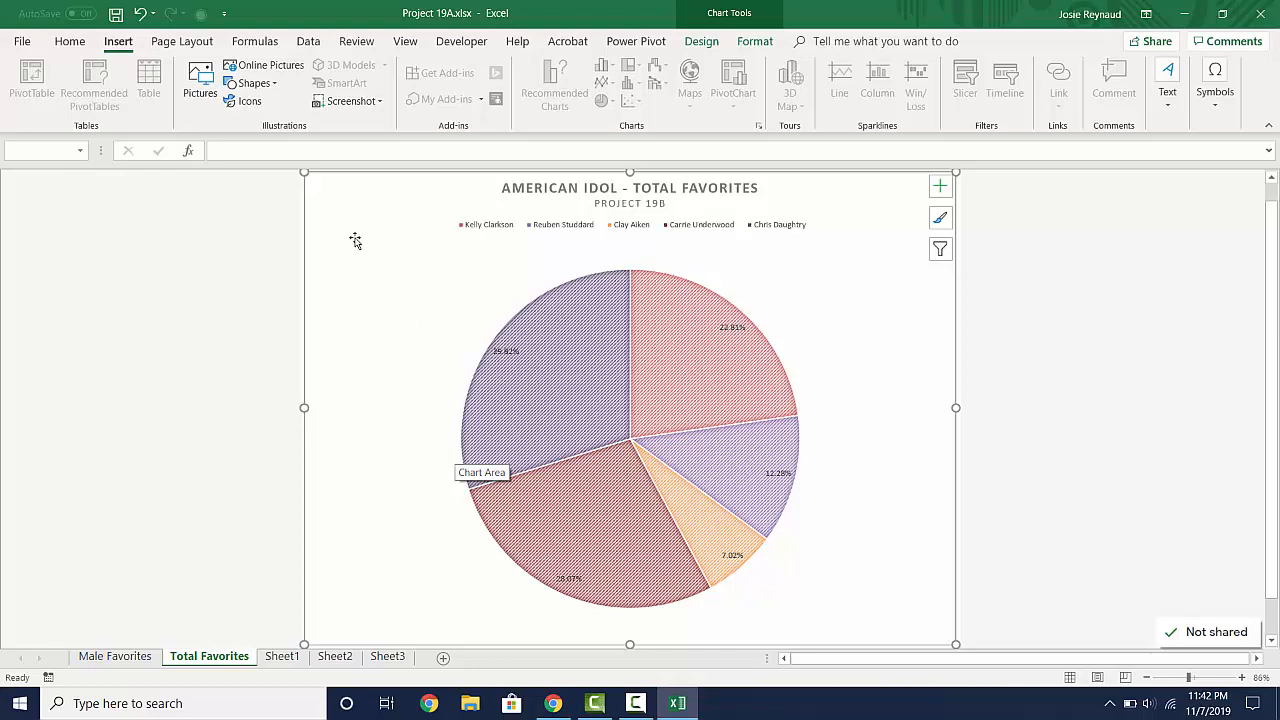
- Save a copy of the workbook as Project 19B in the same Excel folder
{"action": "left_click", "coordinate": [22, 44]}
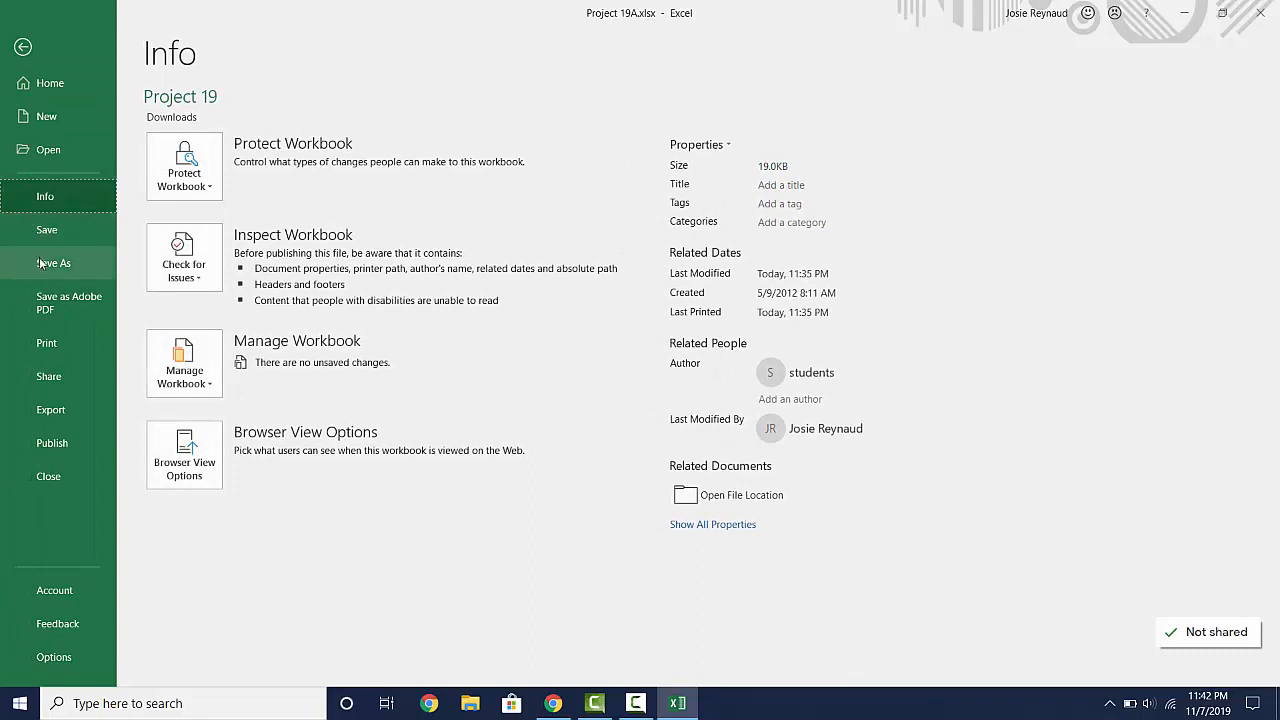
{"action": "left_click", "coordinate": [40, 263]}
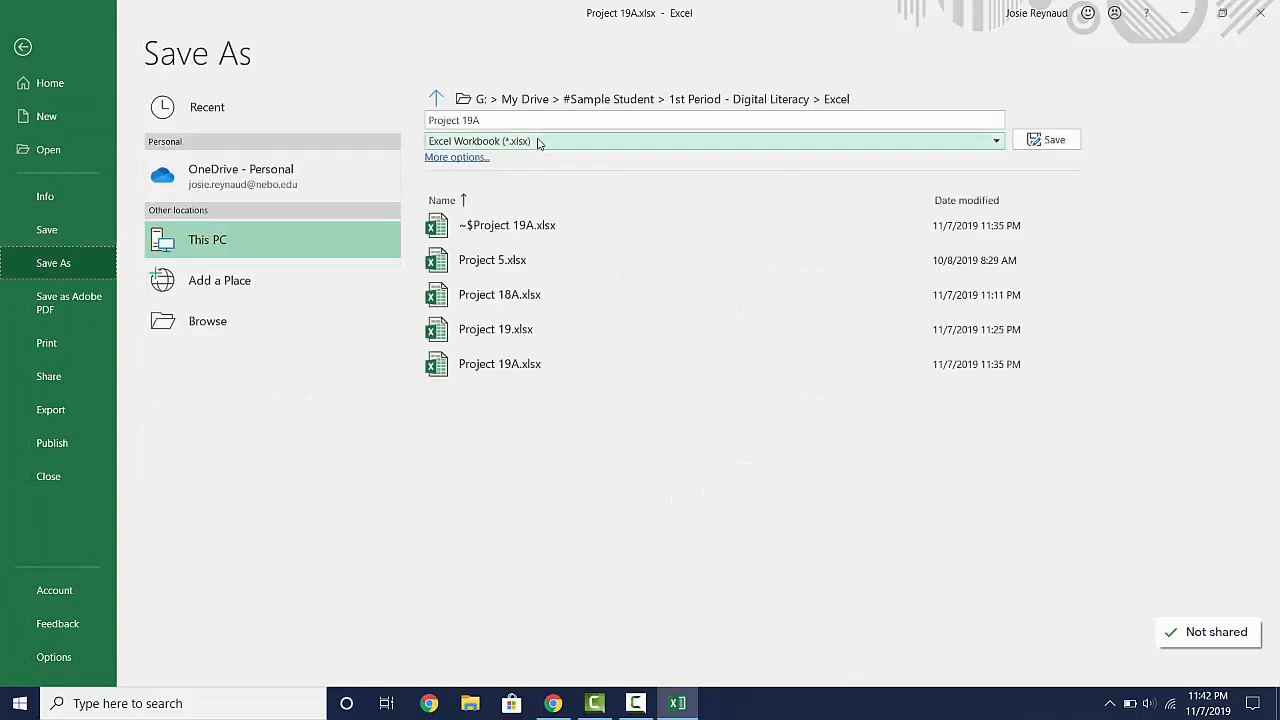
{"action": "left_click", "coordinate": [516, 119]}
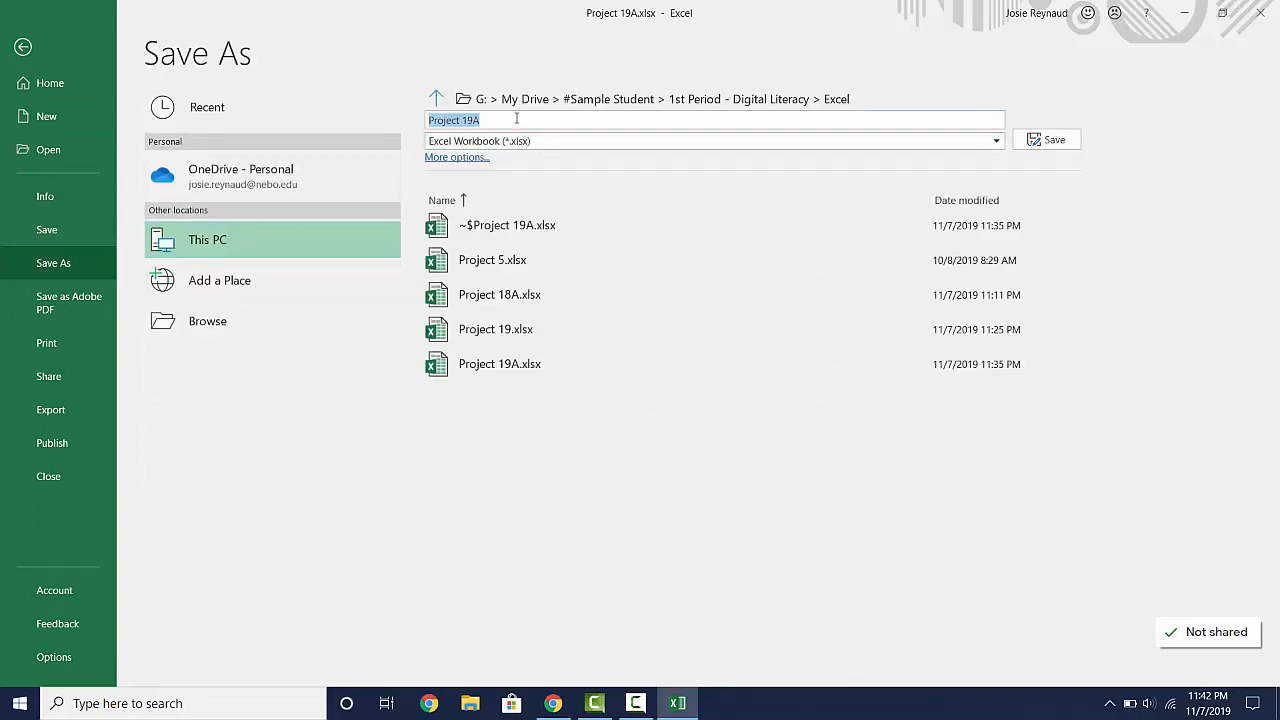
{"action": "left_click", "coordinate": [516, 119]}
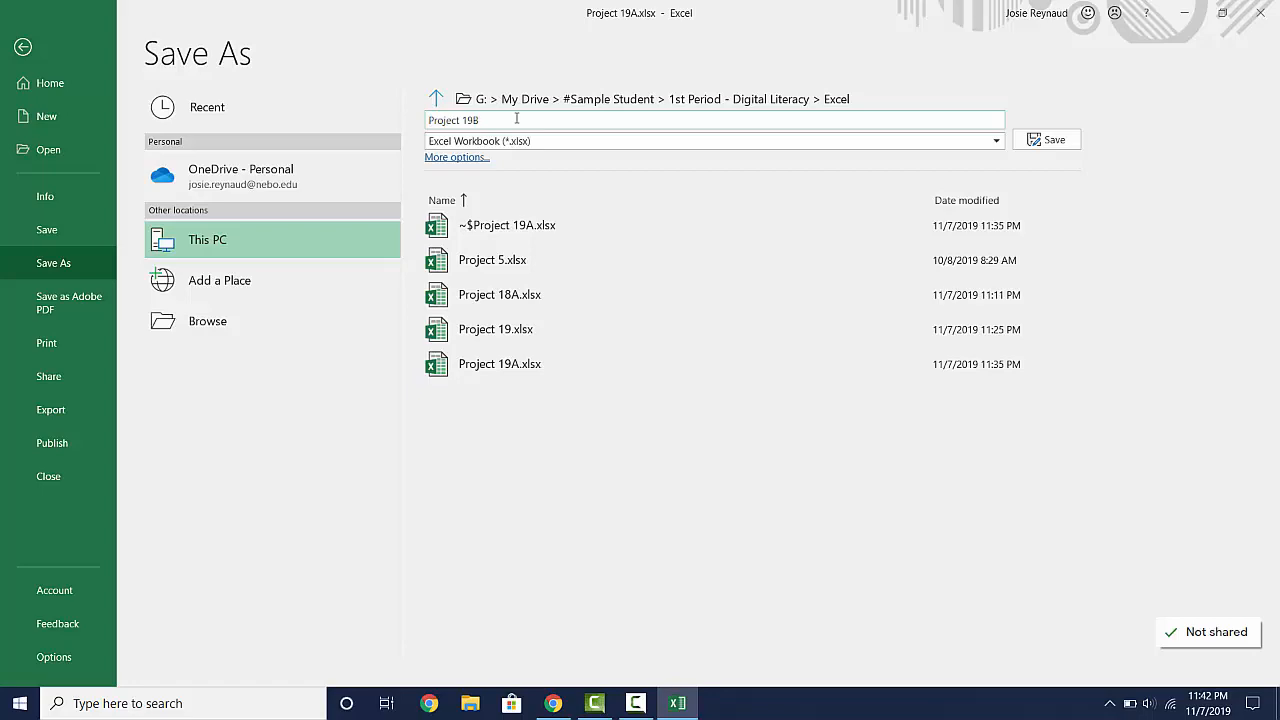
{"action": "type", "text": "B"}
{"action": "key", "text": "Return"}
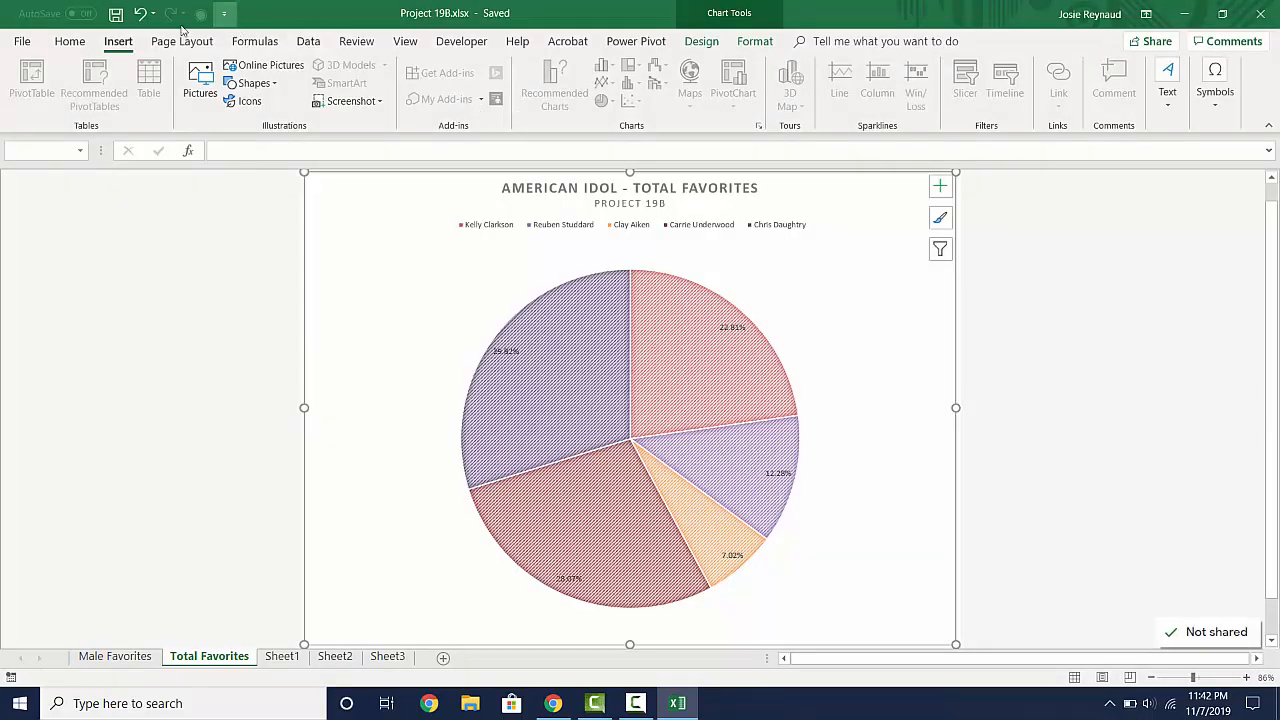
- Export the Total Favorites chart sheet as a PDF named Project 19B.pdf with standard optimization
{"action": "left_click", "coordinate": [24, 44]}
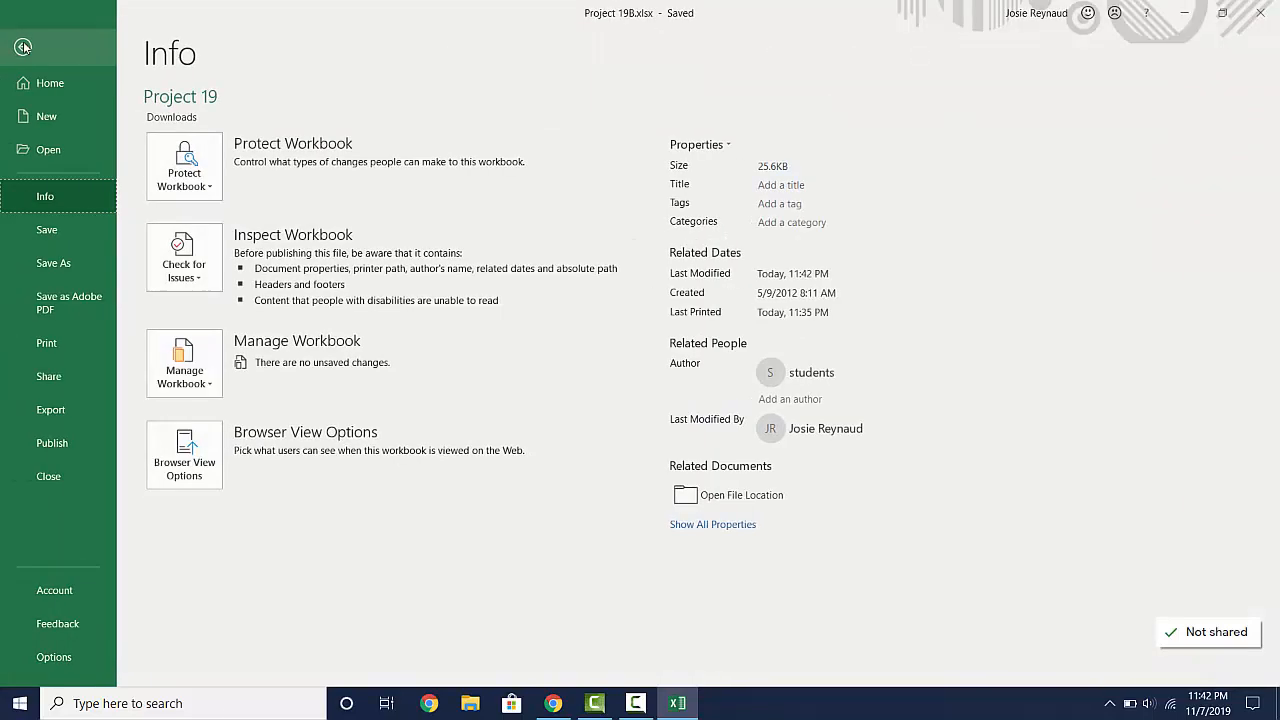
{"action": "left_click", "coordinate": [50, 412]}
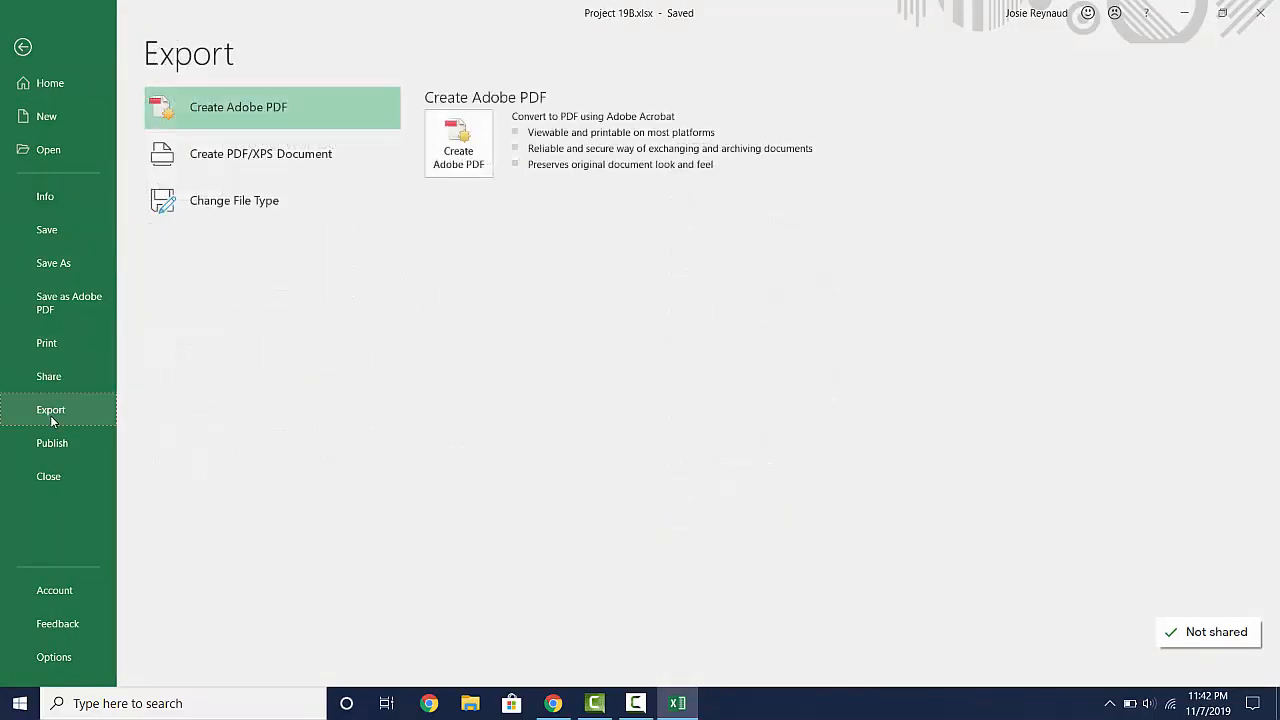
{"action": "left_click", "coordinate": [306, 166]}
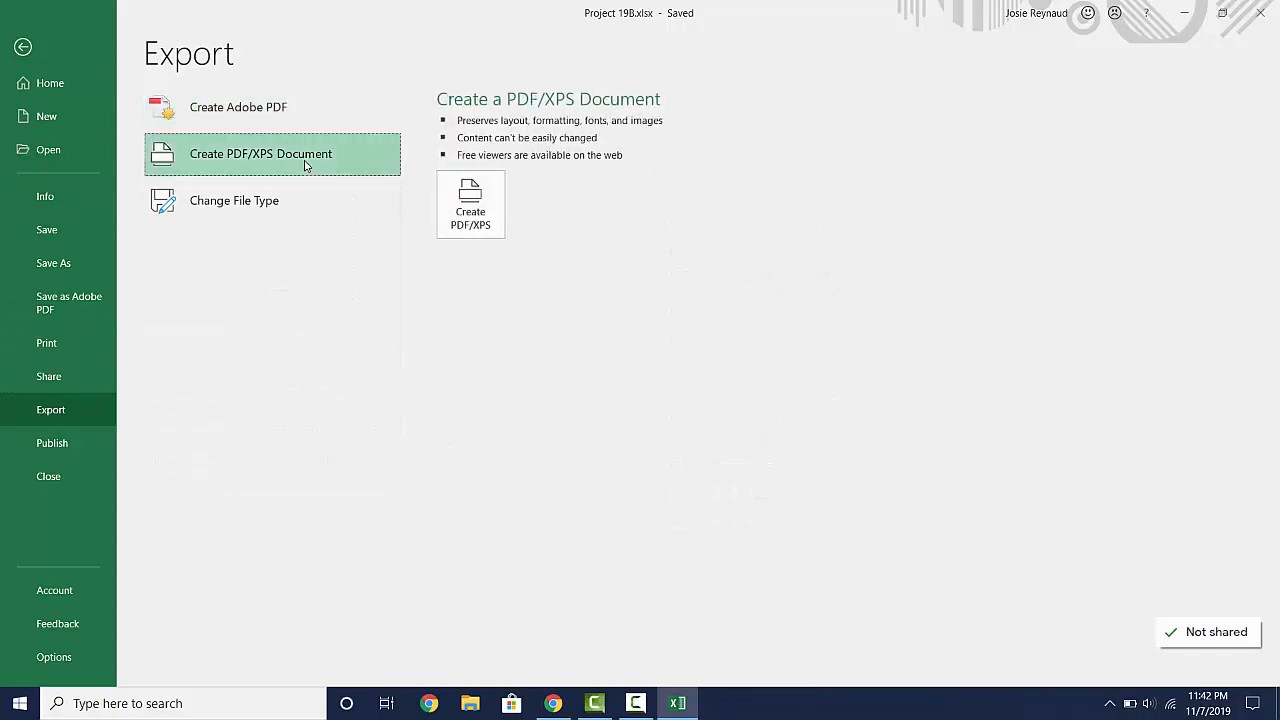
{"action": "left_click", "coordinate": [453, 214]}
{"action": "left_click", "coordinate": [453, 216]}
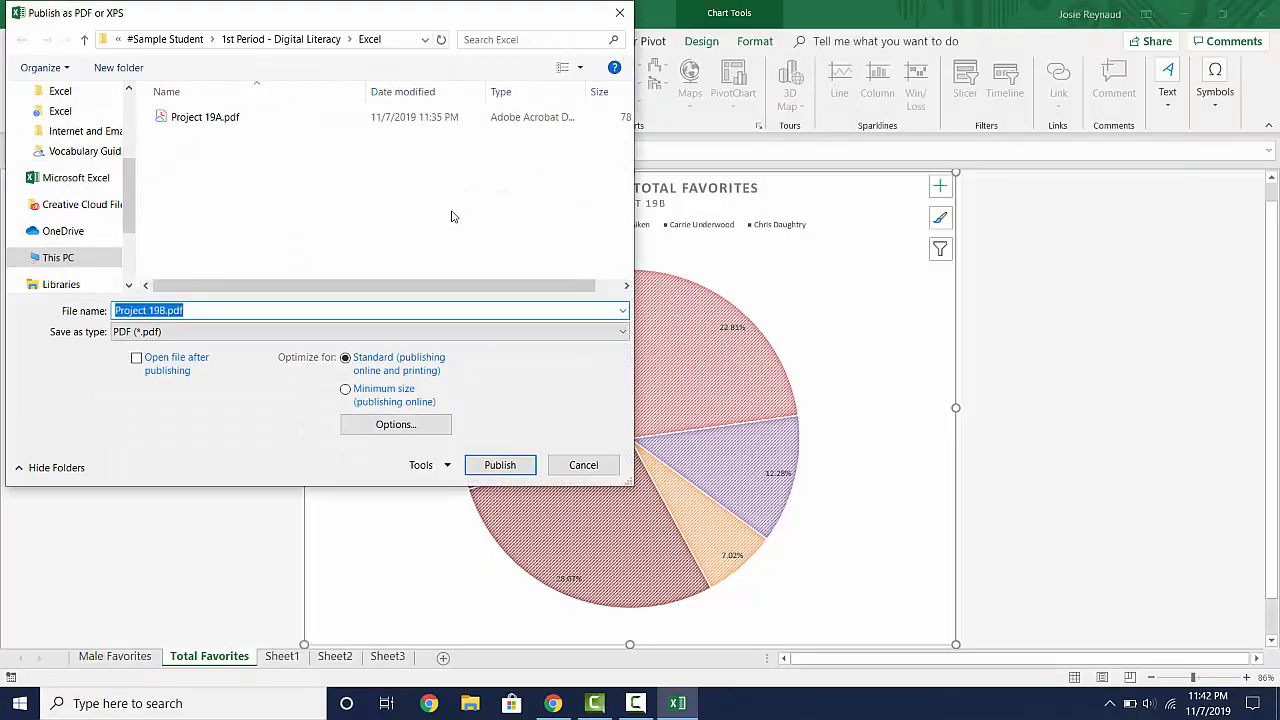
{"action": "left_click", "coordinate": [500, 466]}
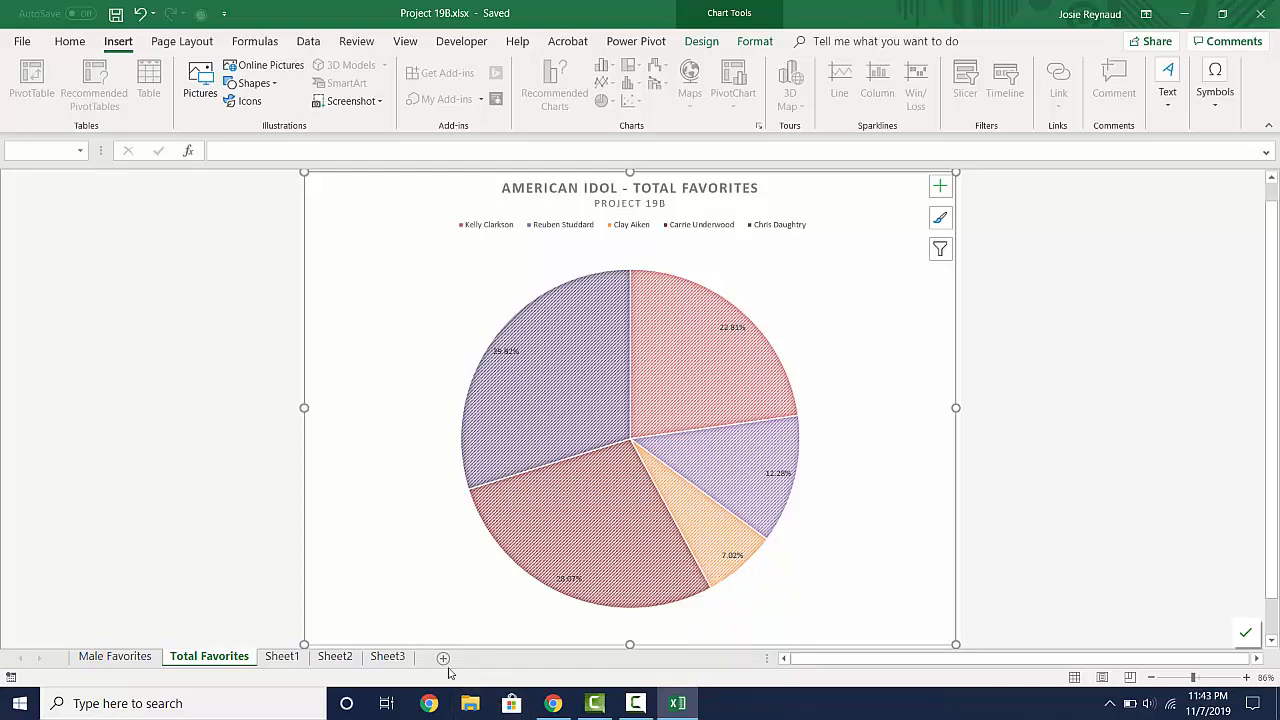
- Switch to File Explorer and open the Excel folder under My Drive, #Sample Student, 1st Period - Digital Literacy on the G: drive
{"action": "left_click", "coordinate": [470, 703]}
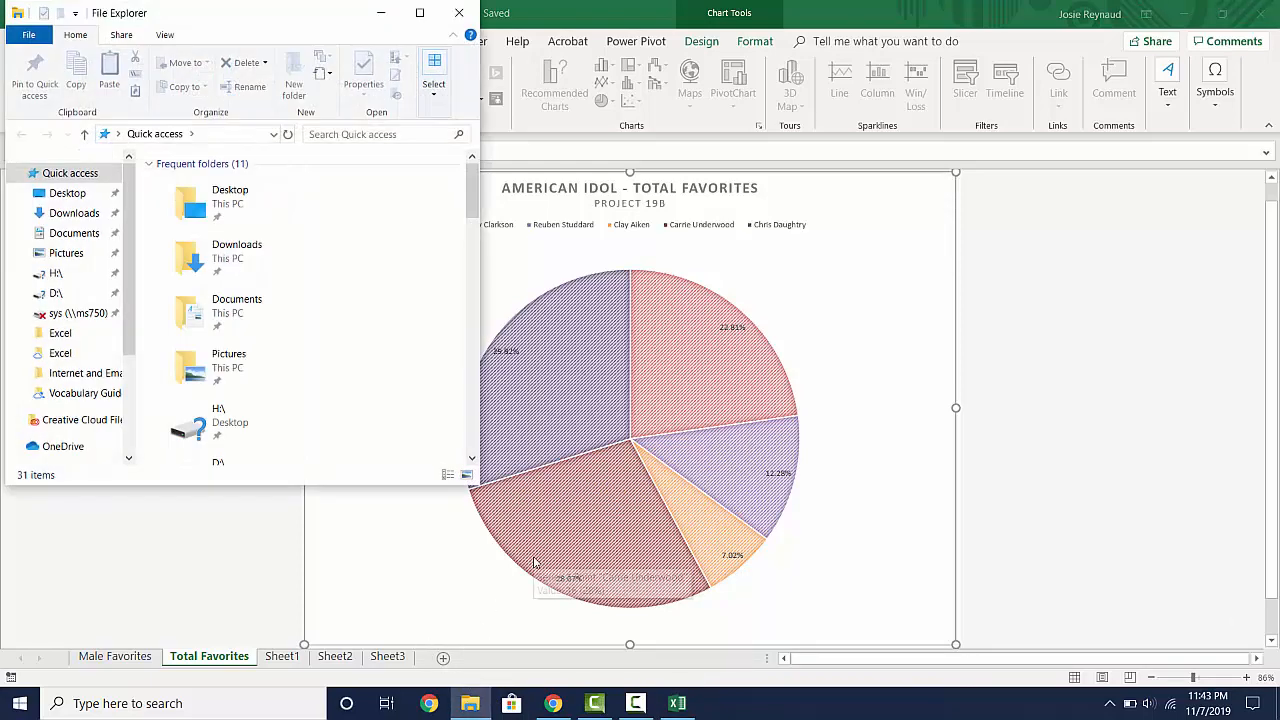
{"action": "left_click", "coordinate": [110, 314]}
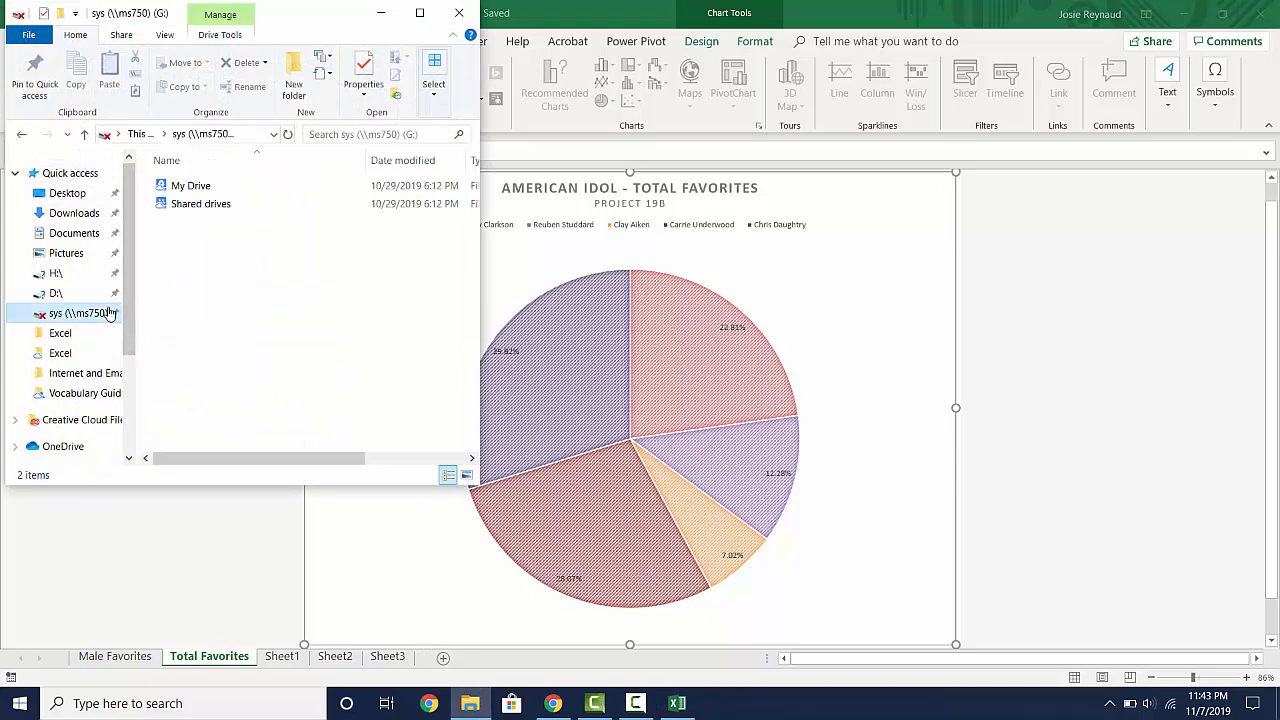
{"action": "double_click", "coordinate": [194, 187]}
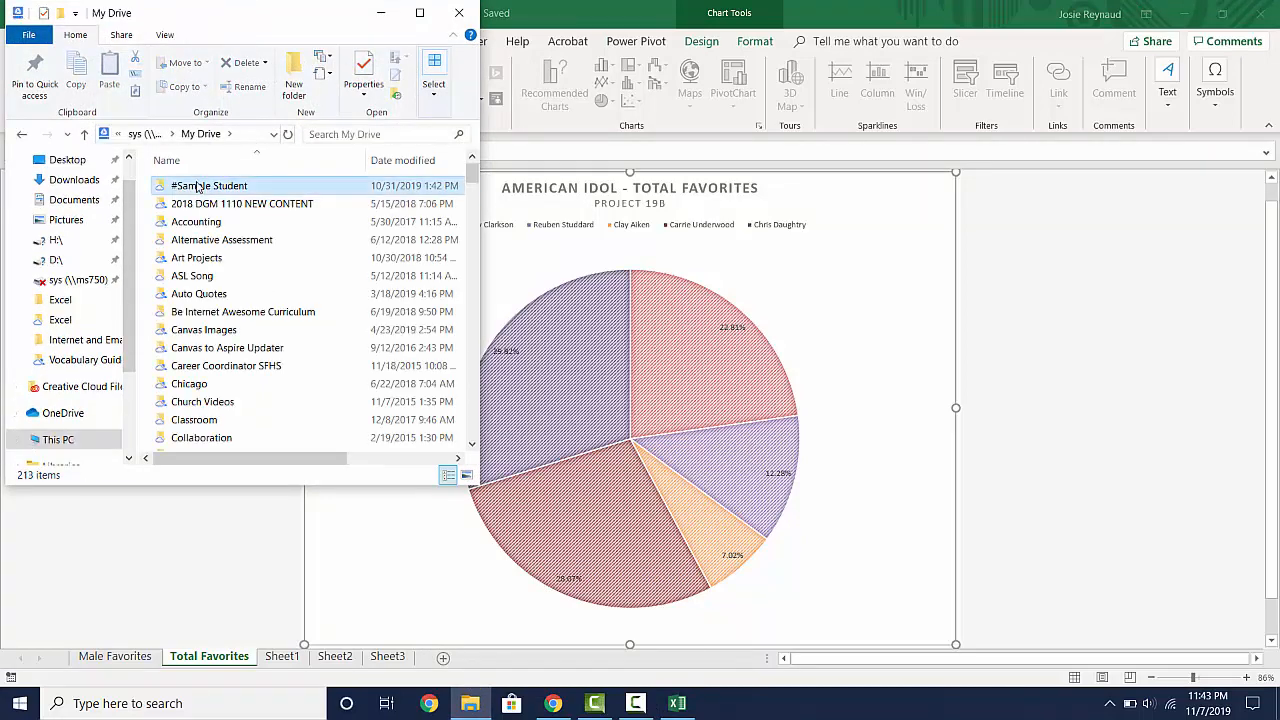
{"action": "double_click", "coordinate": [198, 187]}
{"action": "double_click", "coordinate": [198, 186]}
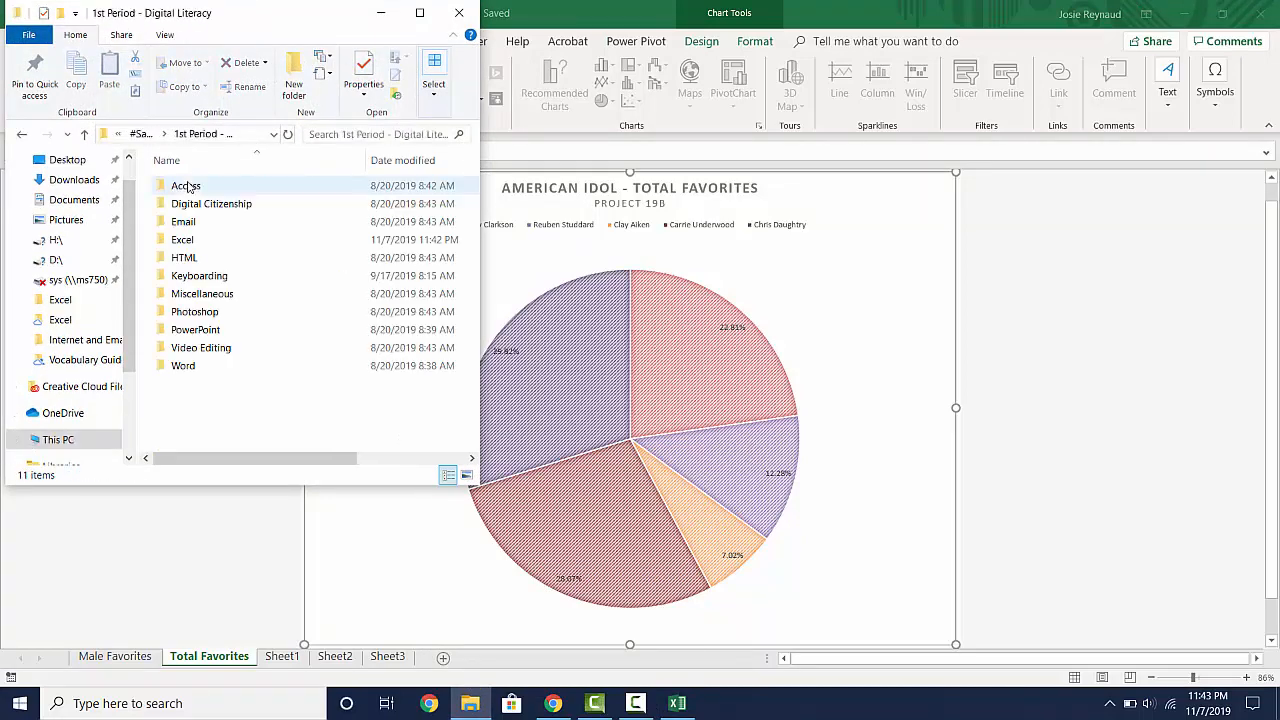
{"action": "double_click", "coordinate": [180, 238]}
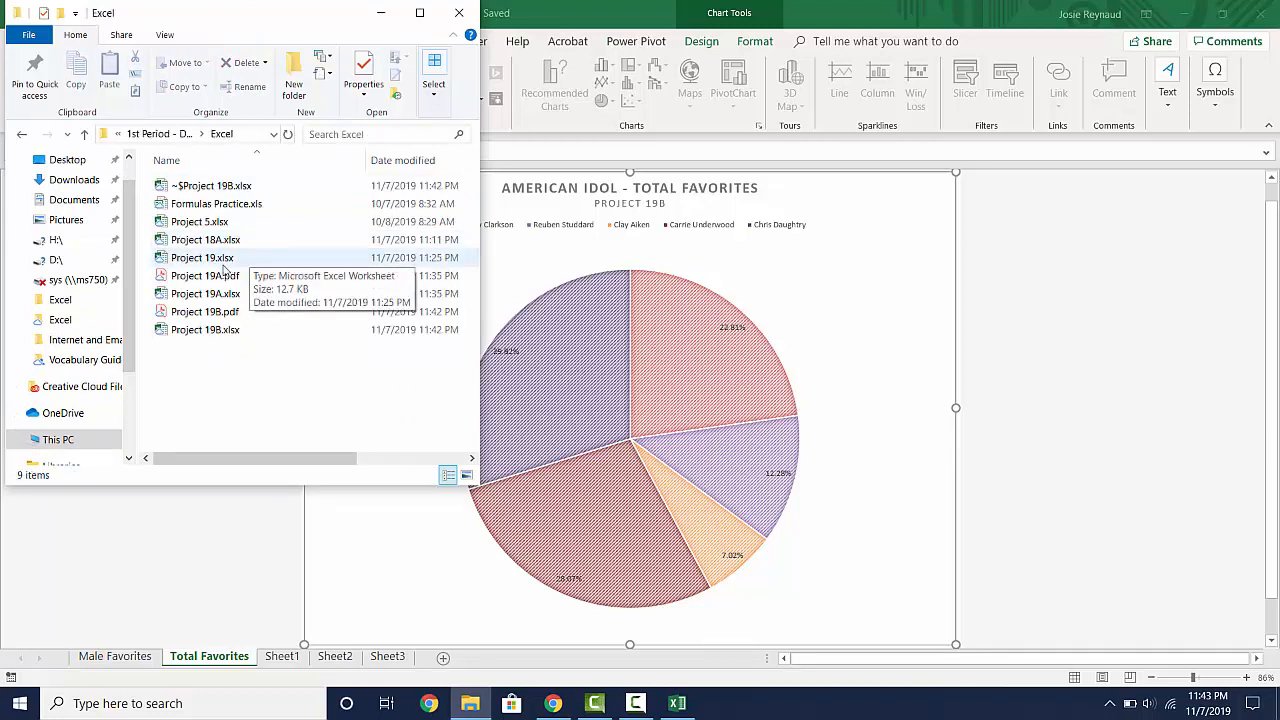
- Open Project 19A.pdf in Acrobat, collapse the tools pane to check the exported male favorites chart, and close the file
{"action": "left_click", "coordinate": [215, 262]}
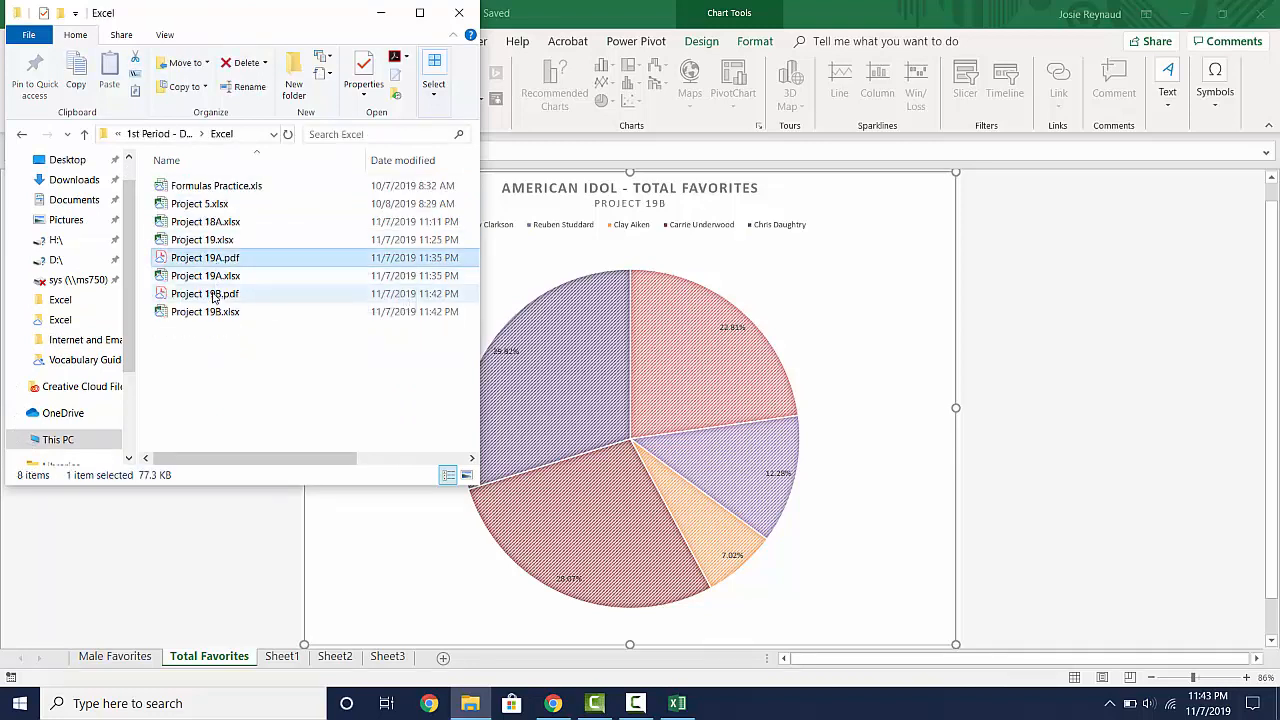
{"action": "left_click", "coordinate": [213, 296]}
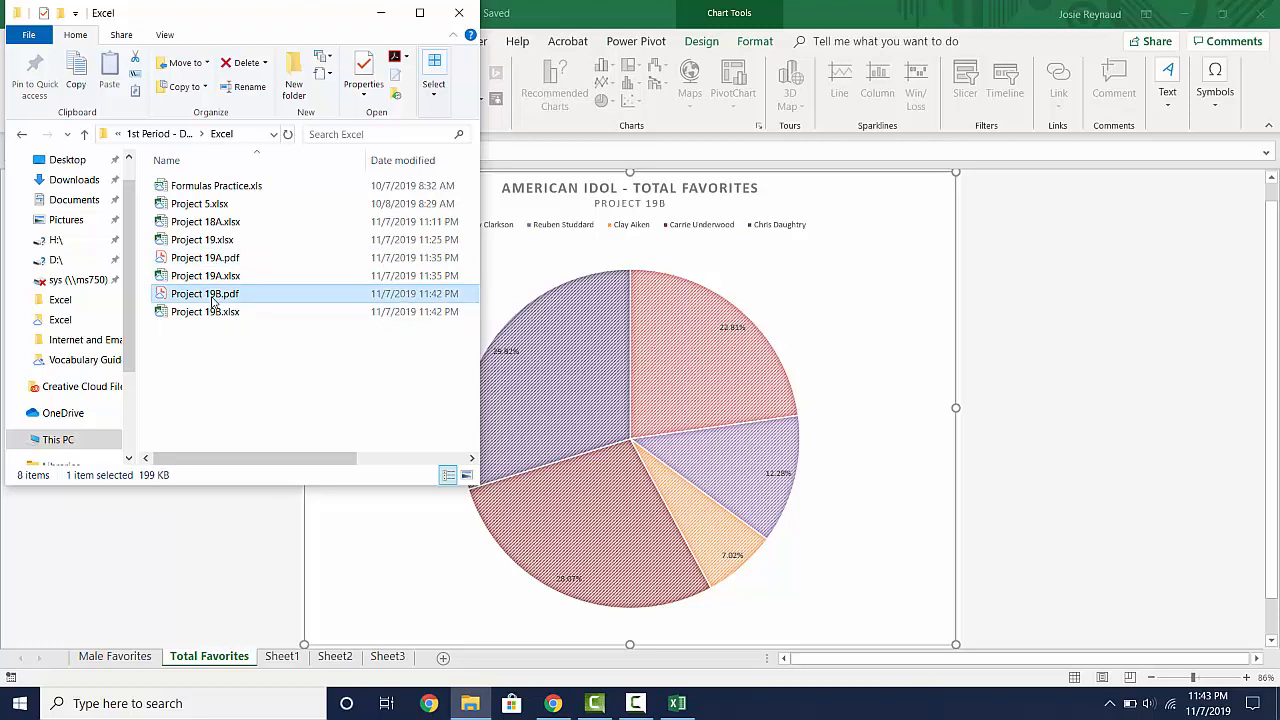
{"action": "left_click", "coordinate": [218, 264]}
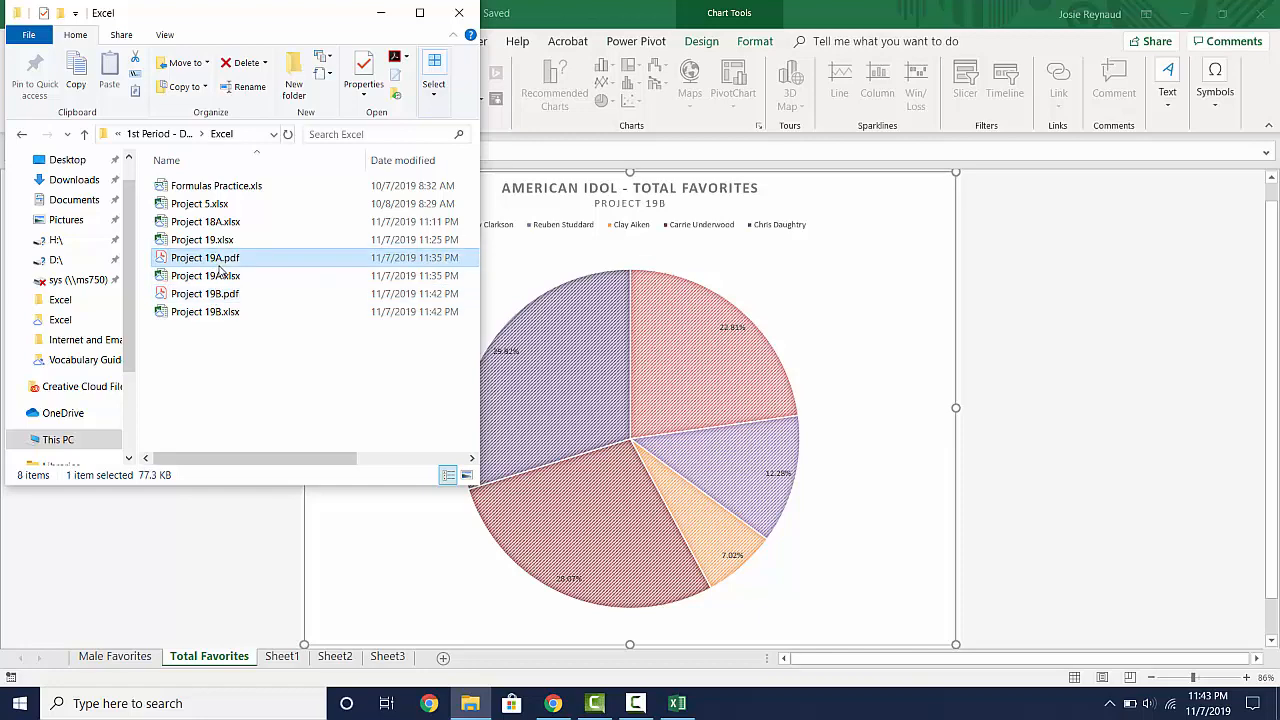
{"action": "double_click", "coordinate": [220, 268]}
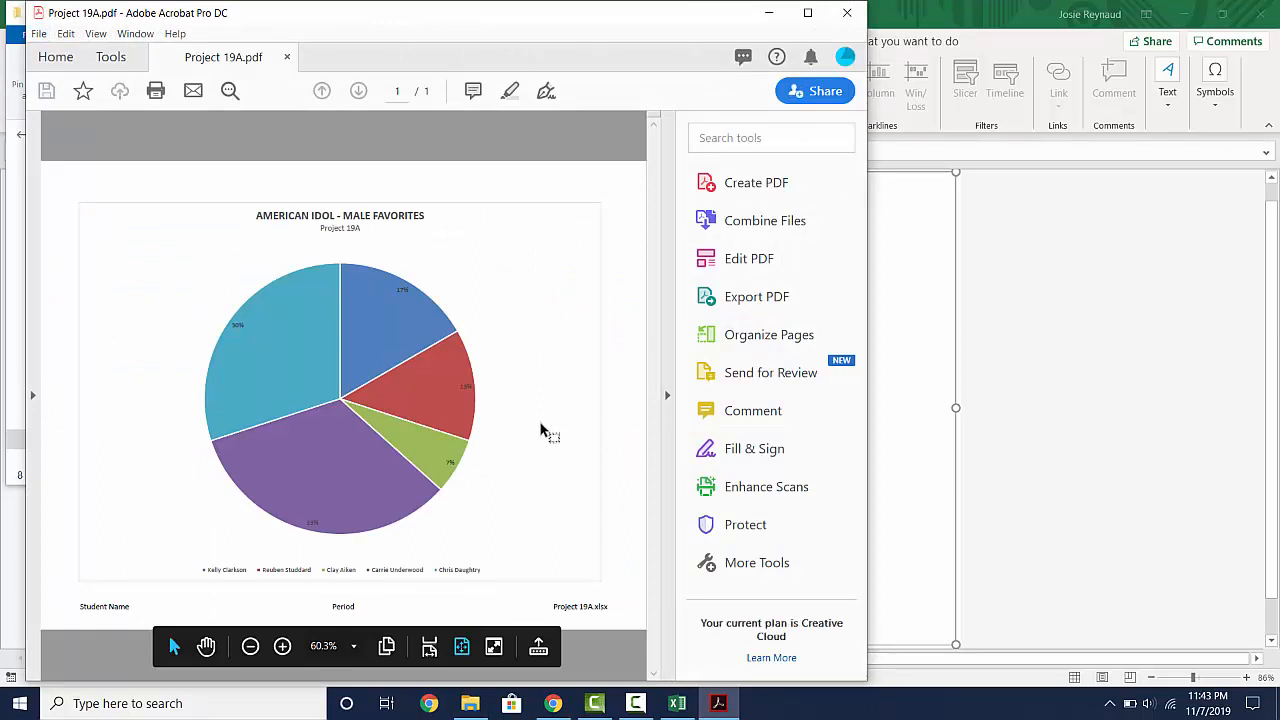
{"action": "left_click", "coordinate": [667, 395]}
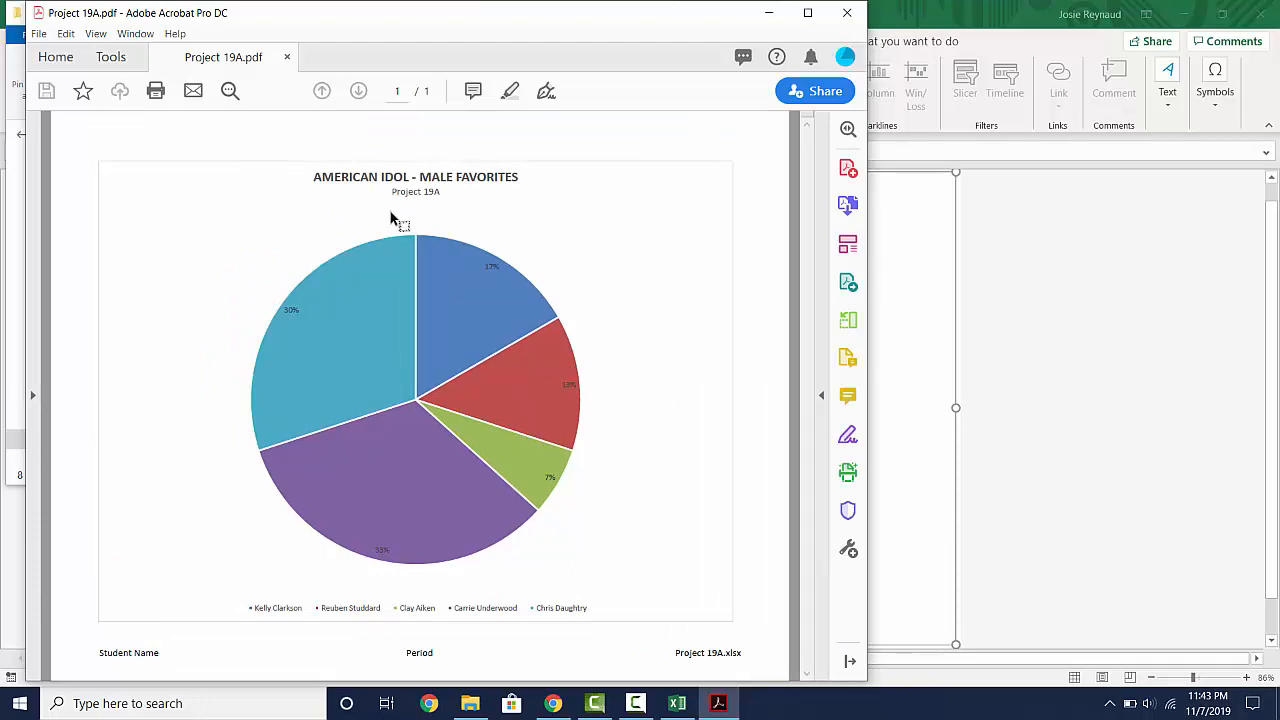
{"action": "left_click", "coordinate": [847, 13]}
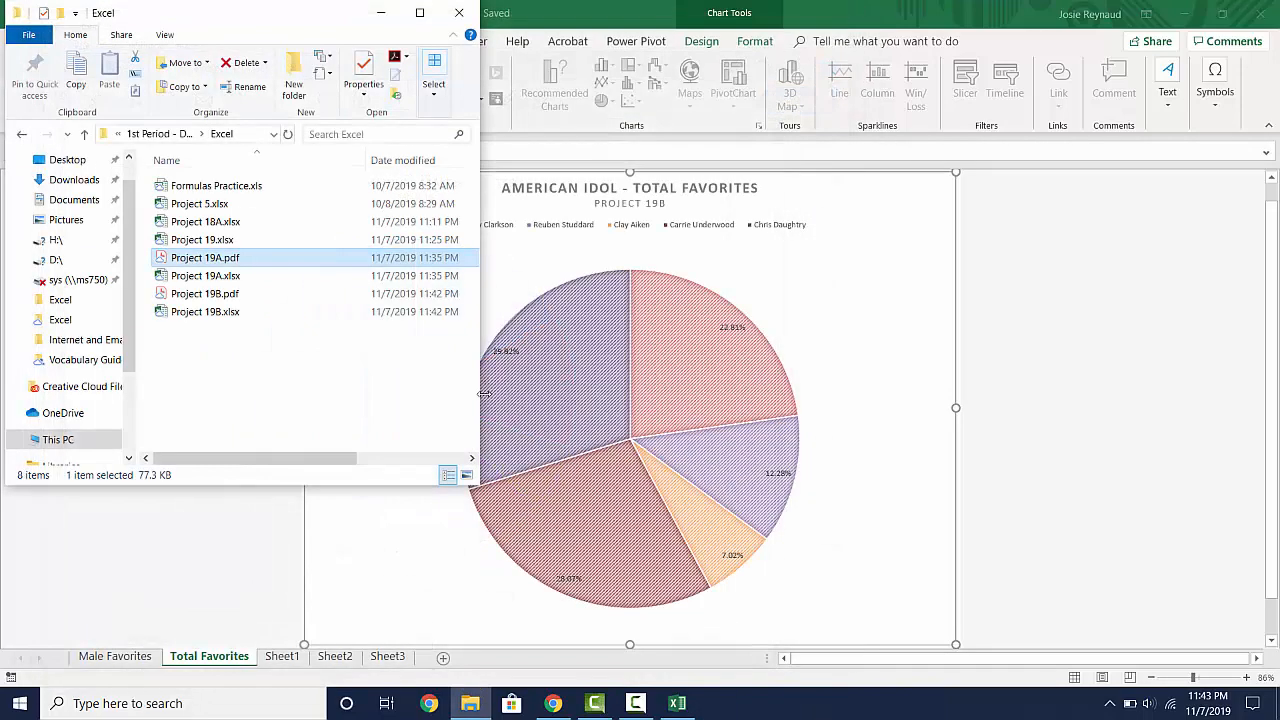